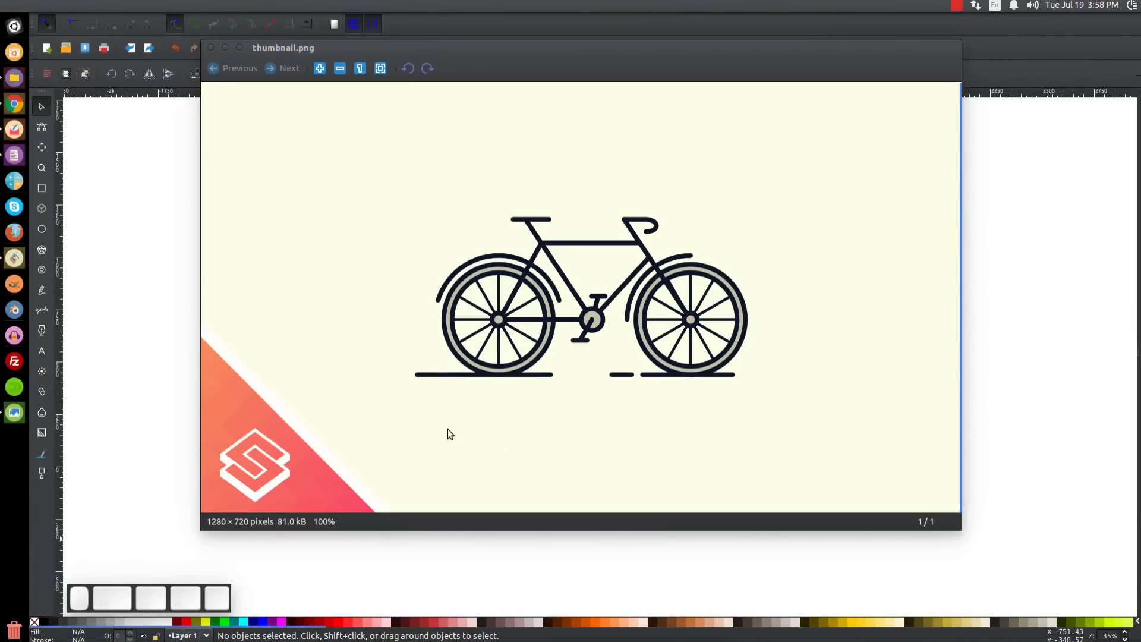
- Minimize the bicycle reference image and set the canvas zoom to 1:1
left_click(224, 46)
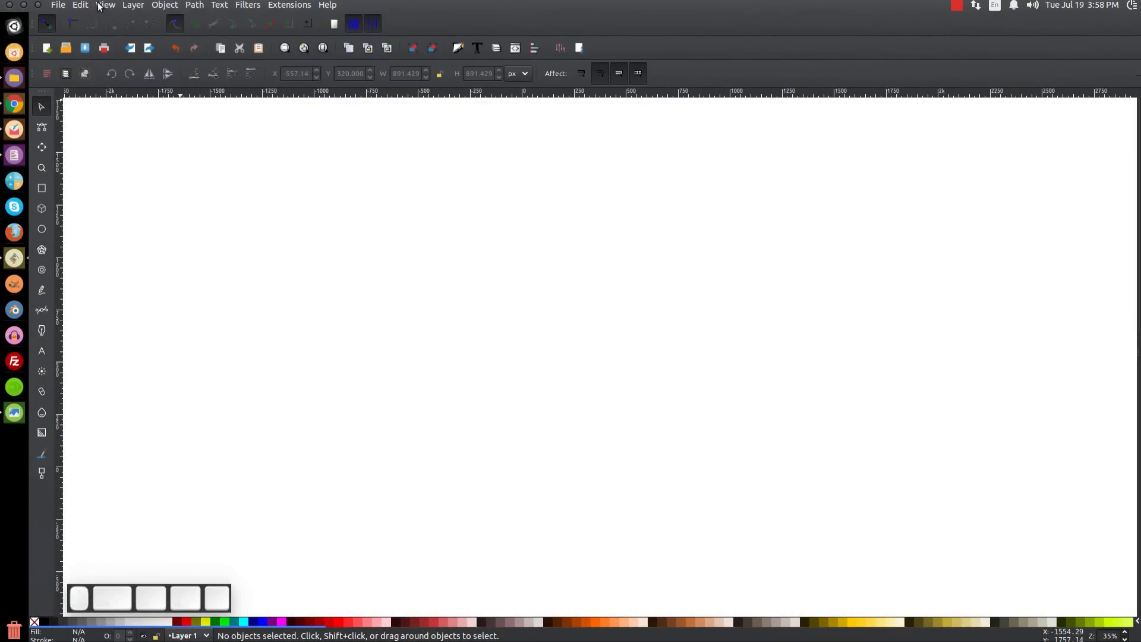
left_click(105, 5)
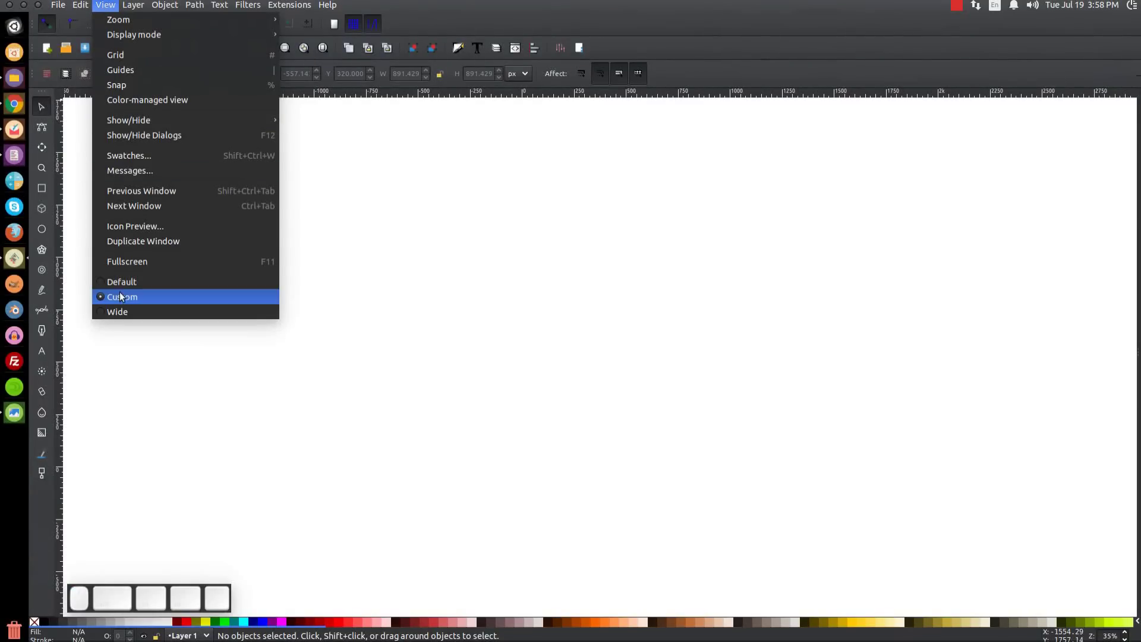
mouse_move(155, 23)
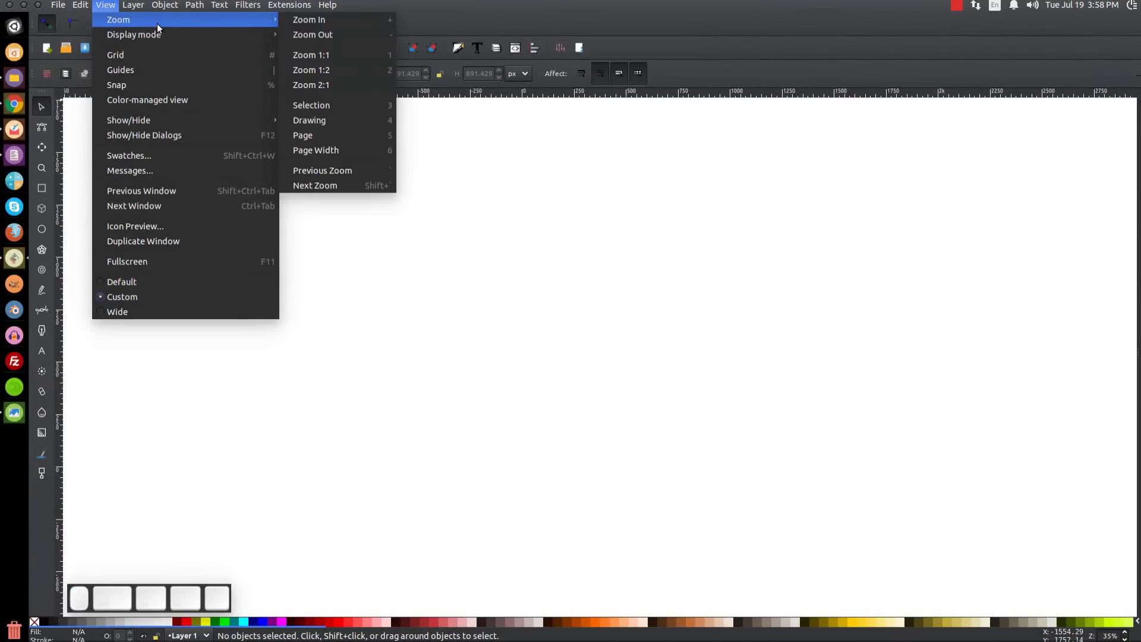
left_click(316, 53)
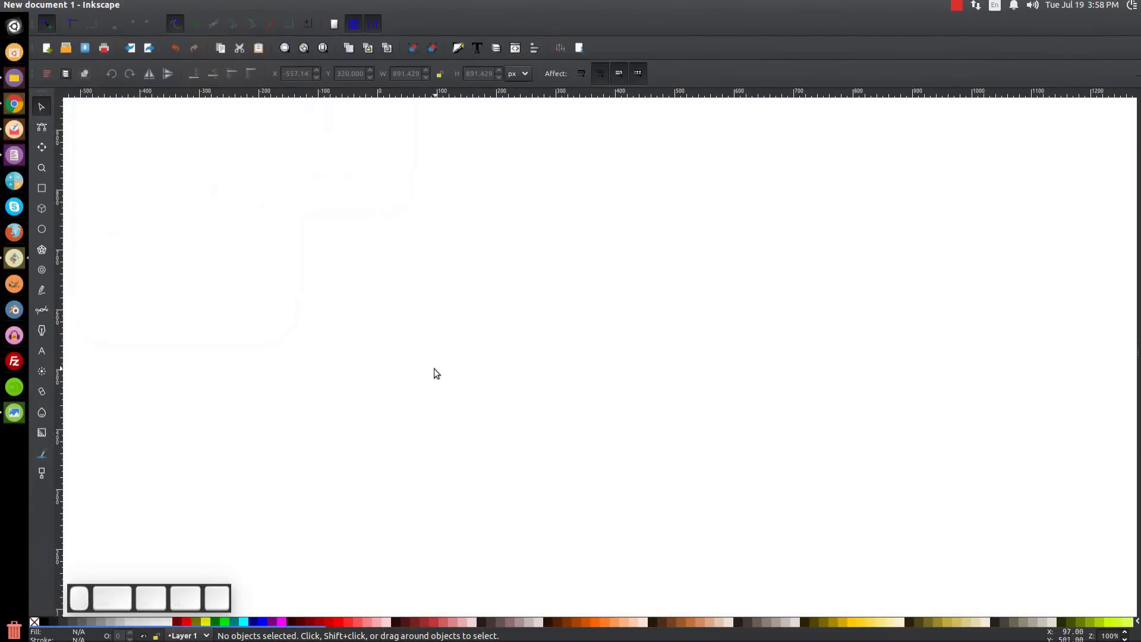
- Show the Align and Distribute settings with alignment relative to Last selected, and show the Fill and Stroke settings
left_click(534, 49)
left_click(1073, 127)
left_click(1073, 127)
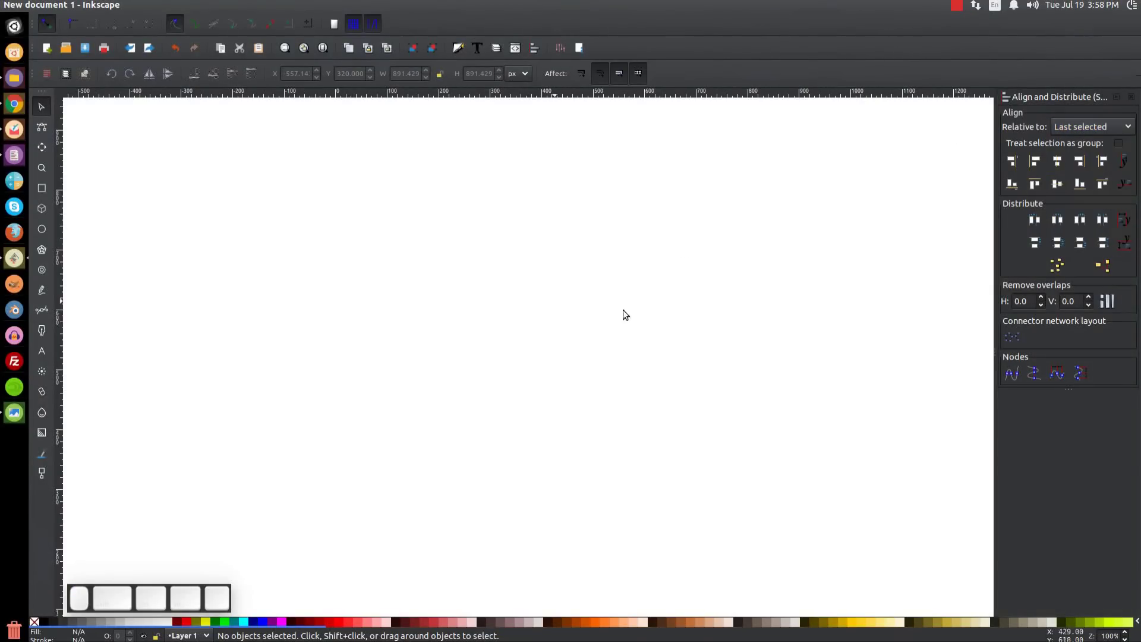
left_click(460, 47)
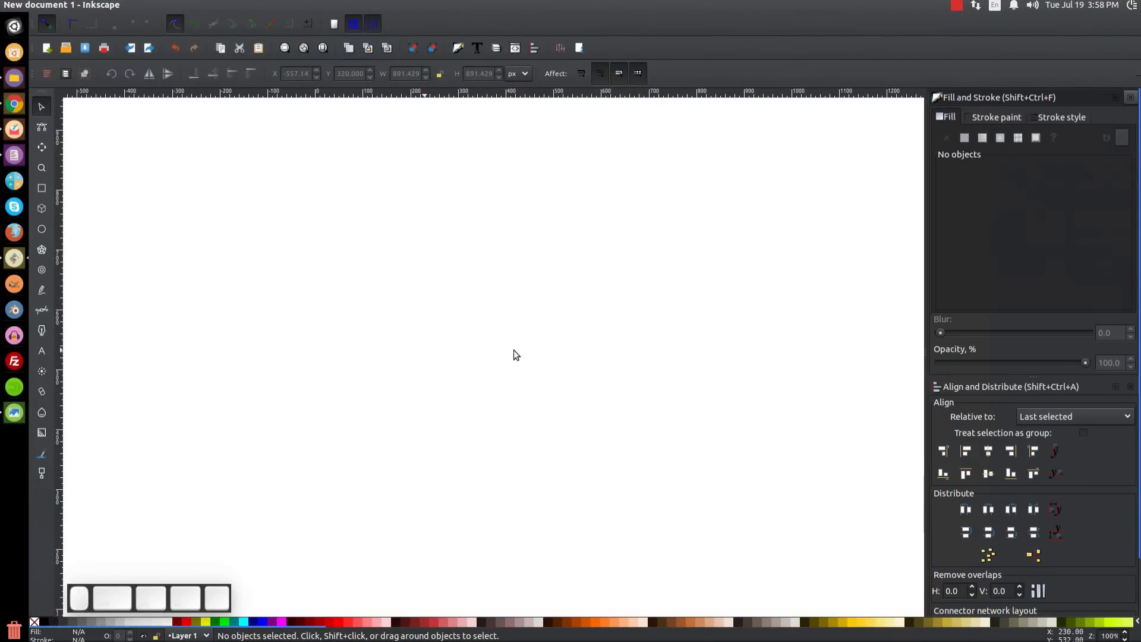
- Draw a filled black circle about 254 px wide near the canvas centre and lower its opacity to about 58%
left_click(39, 229)
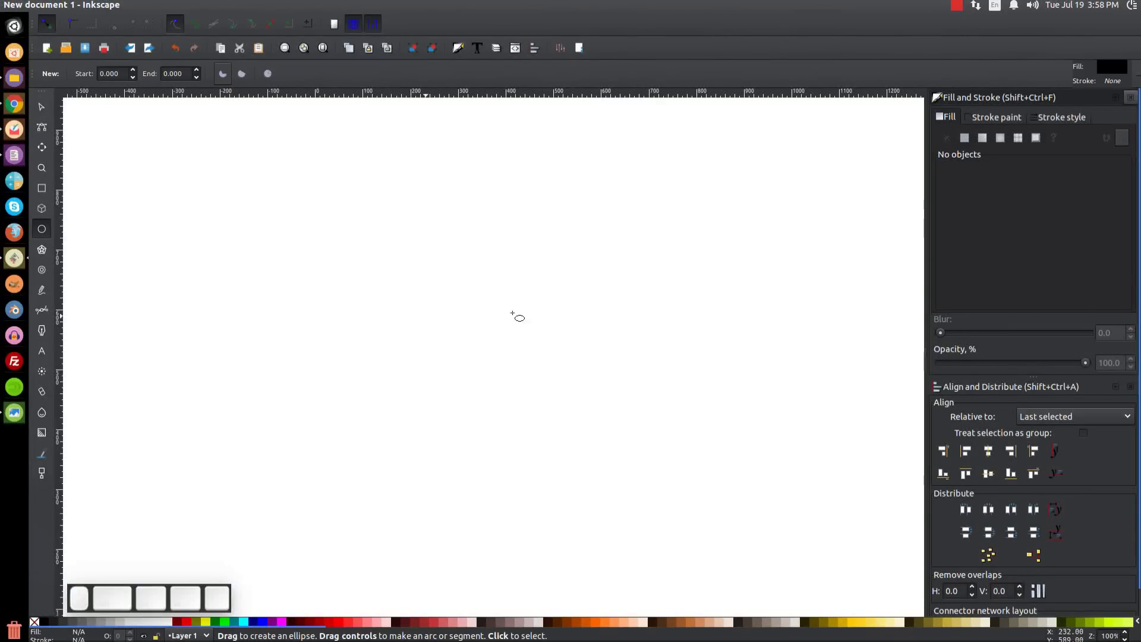
key("ctrl+shift")
left_click_drag(458, 309, 537, 385)
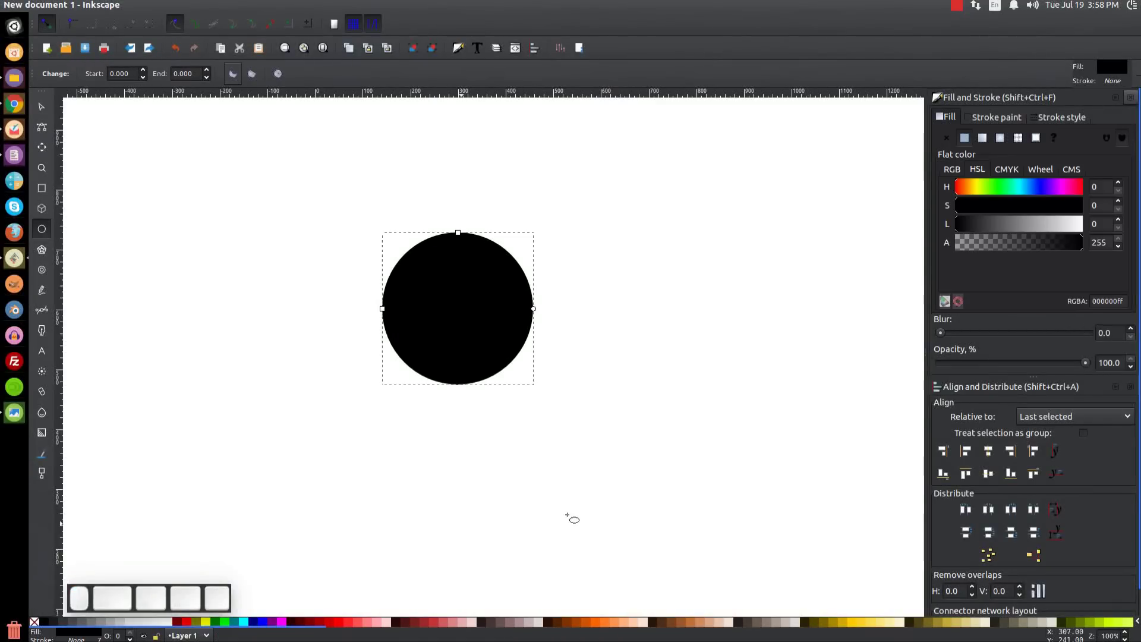
left_click(1022, 363)
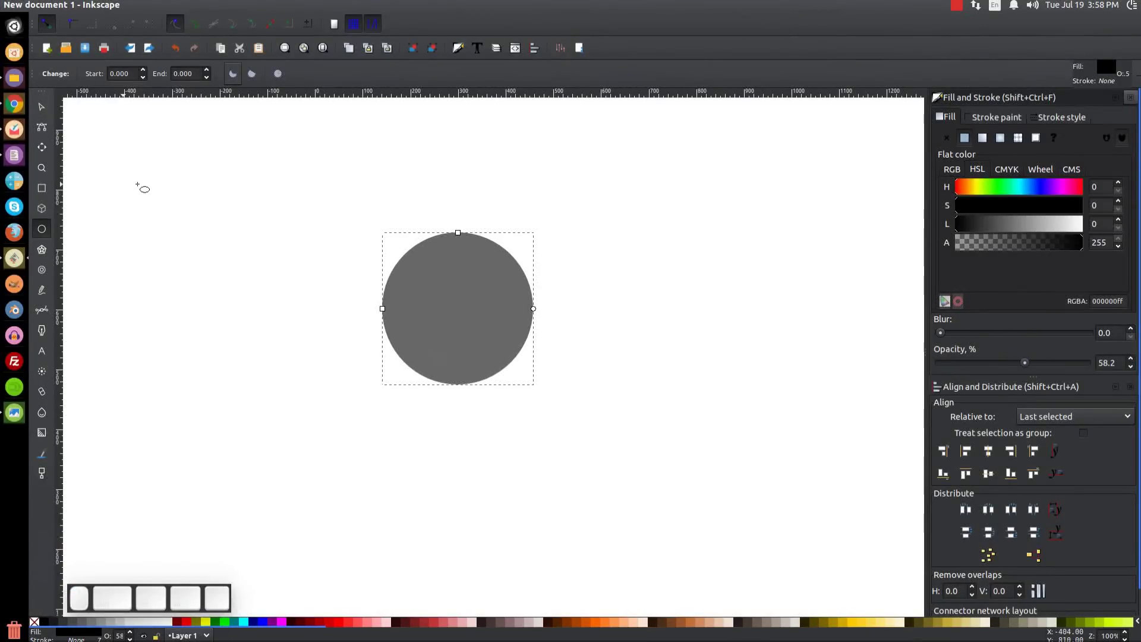
- Lock the circle's width-to-height ratio and set its width to 200 px
left_click(39, 108)
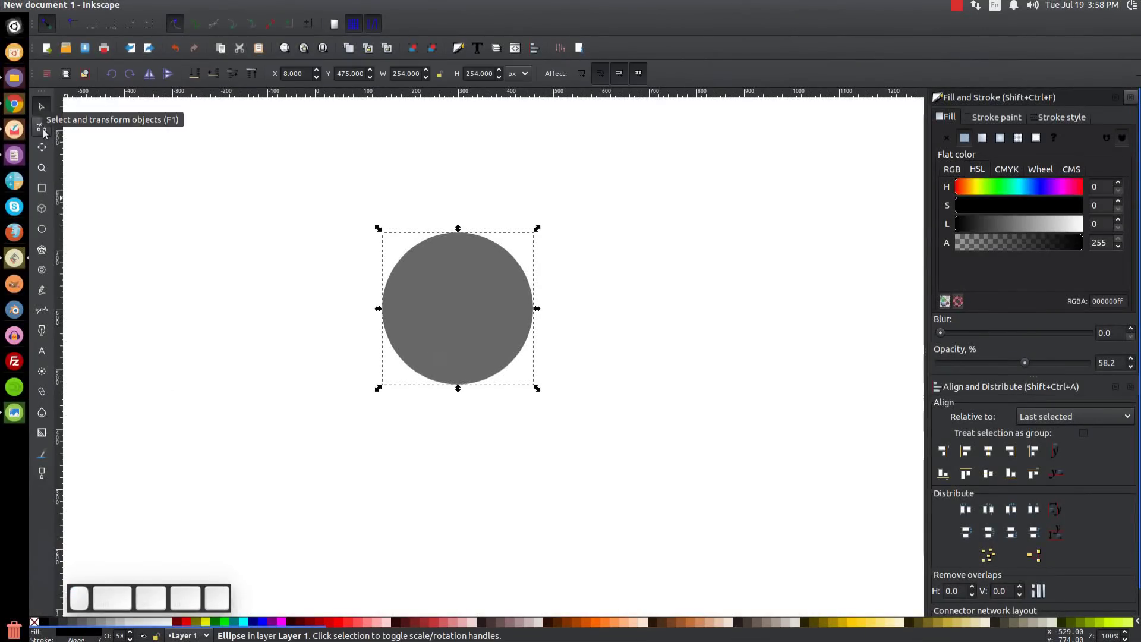
left_click(444, 73)
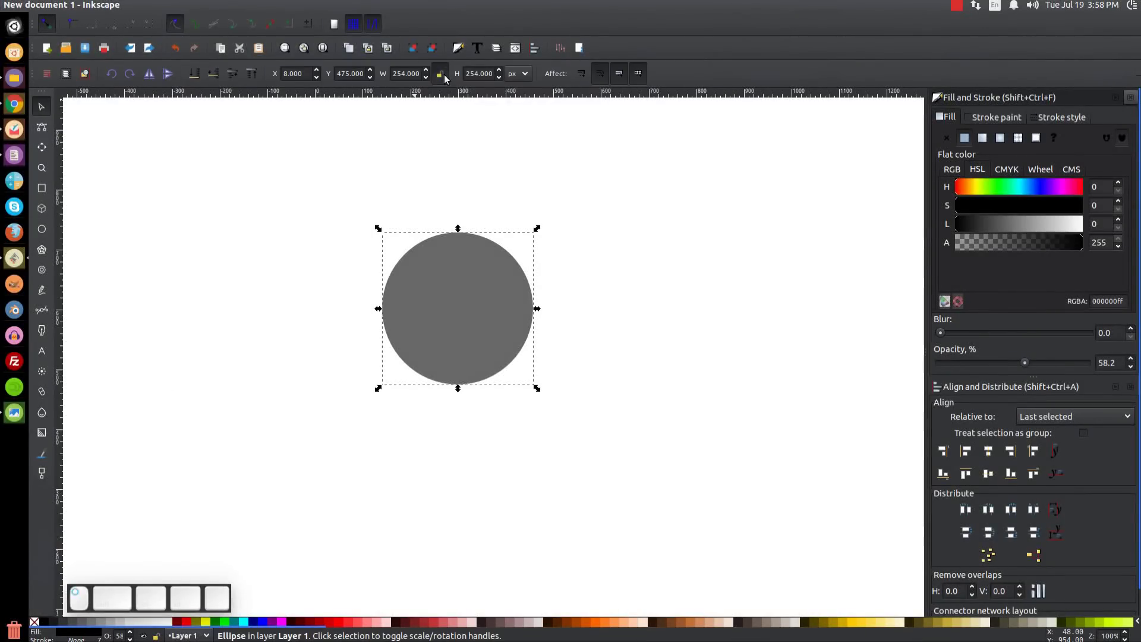
left_click(394, 73)
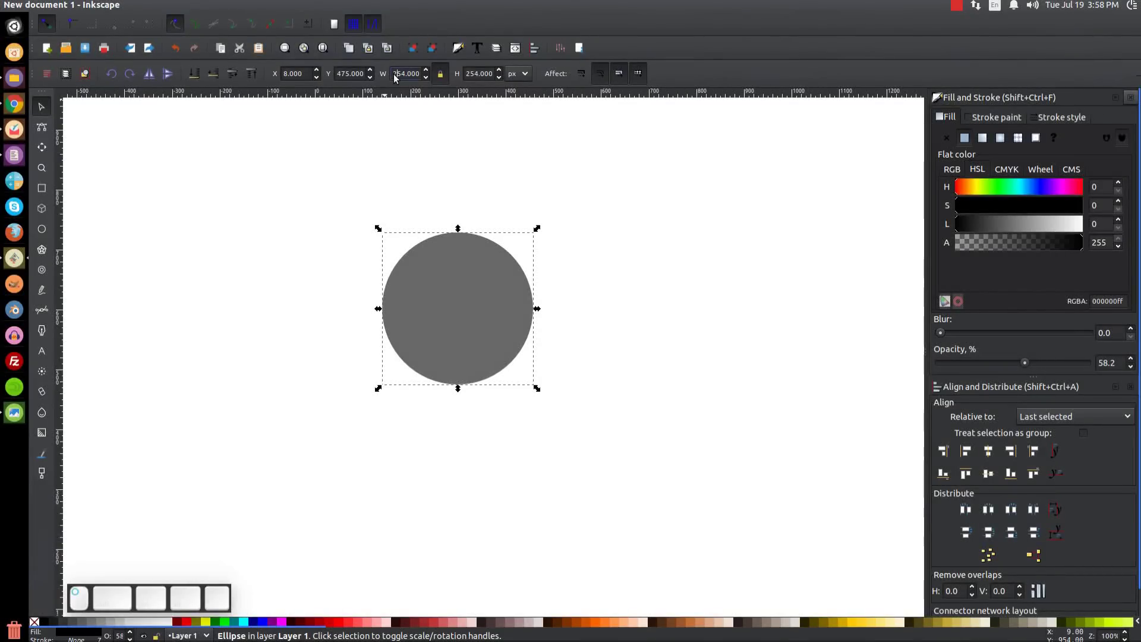
key("BackSpace")
key("BackSpace")
key("BackSpace")
key("BackSpace")
key("BackSpace")
key("BackSpace")
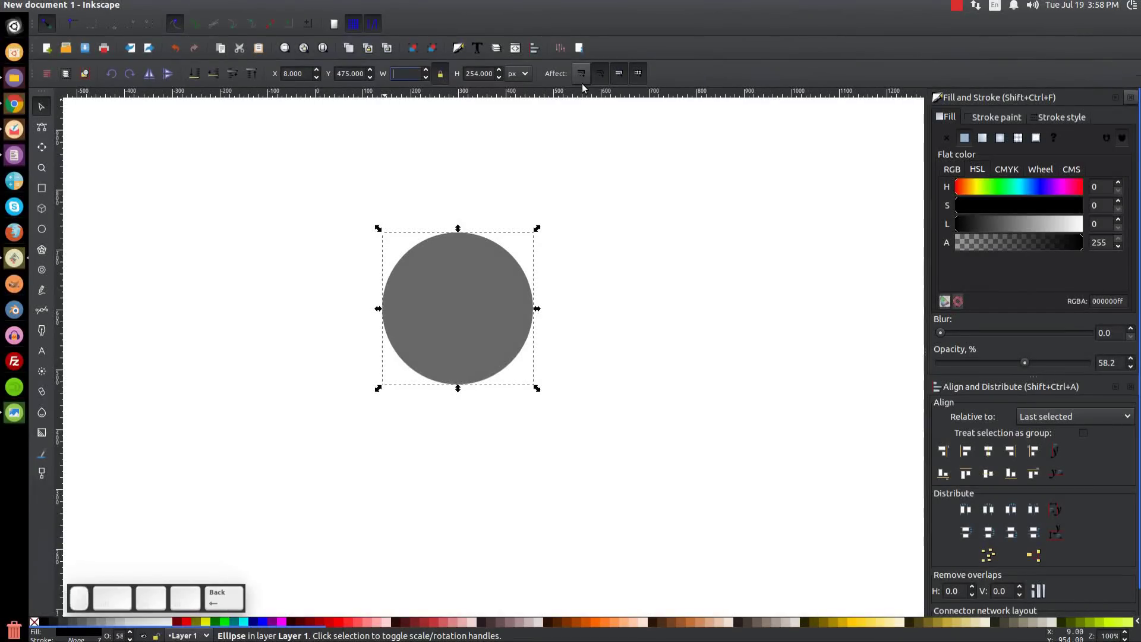
type("200")
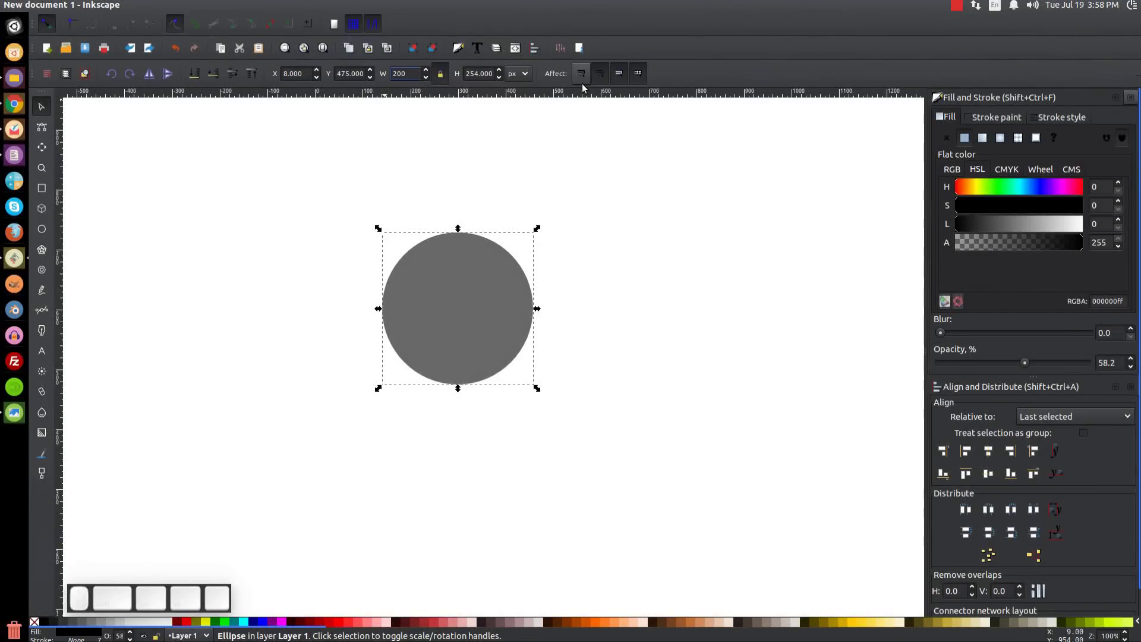
key("Return")
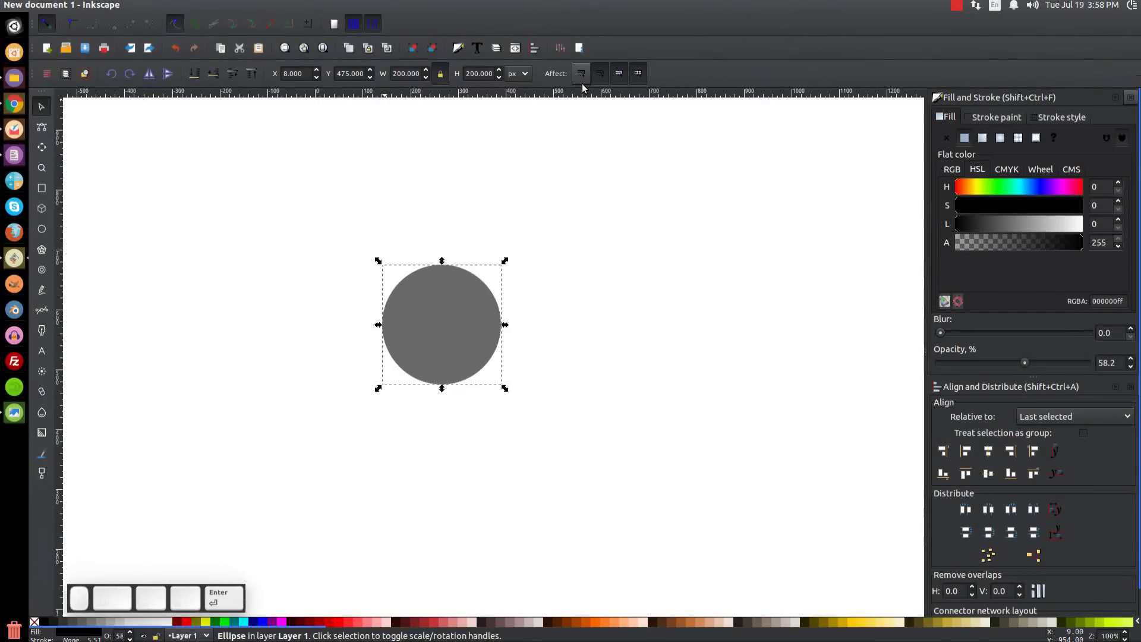
- Duplicate the circle, fill the copy with dark red and set its width to 170 px with the ratio locked
right_click(467, 316)
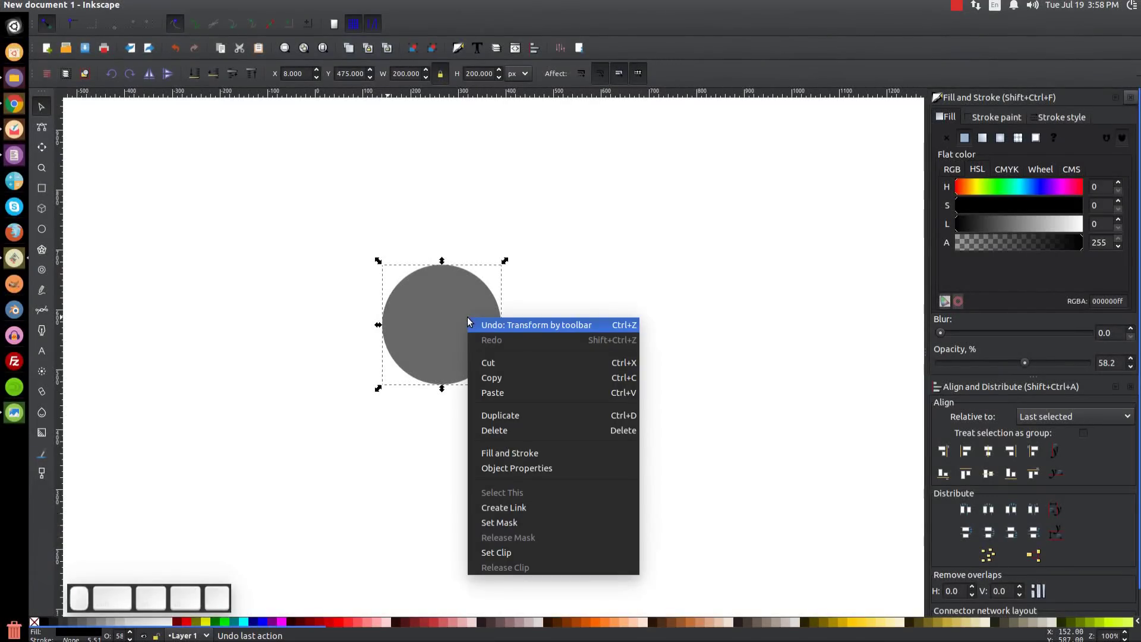
left_click(499, 415)
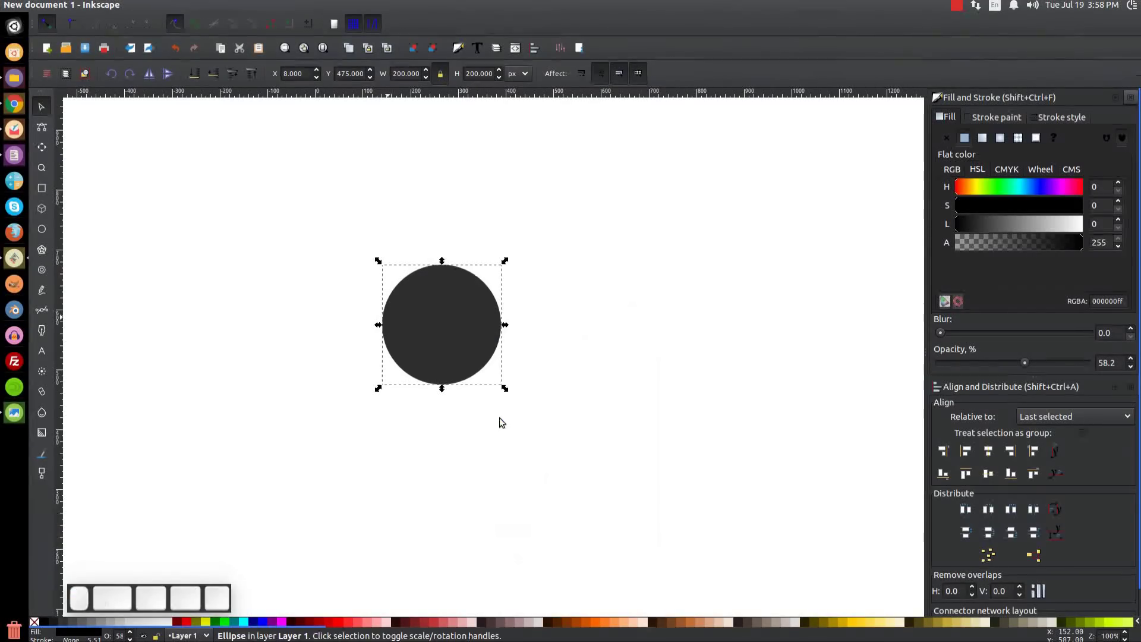
left_click(182, 622)
triple_click(392, 74)
type("170")
key("Return")
- Centre the two circles on each other along both axes and subtract the red circle from the grey one with Difference
left_click_drag(683, 520, 234, 153)
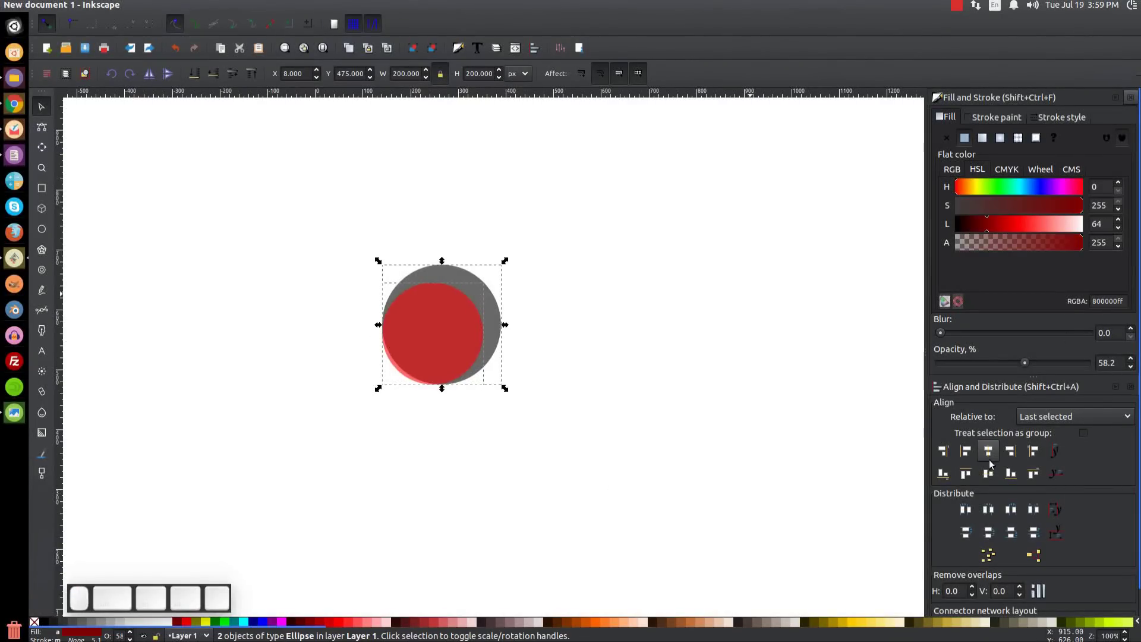
left_click(989, 451)
left_click(989, 473)
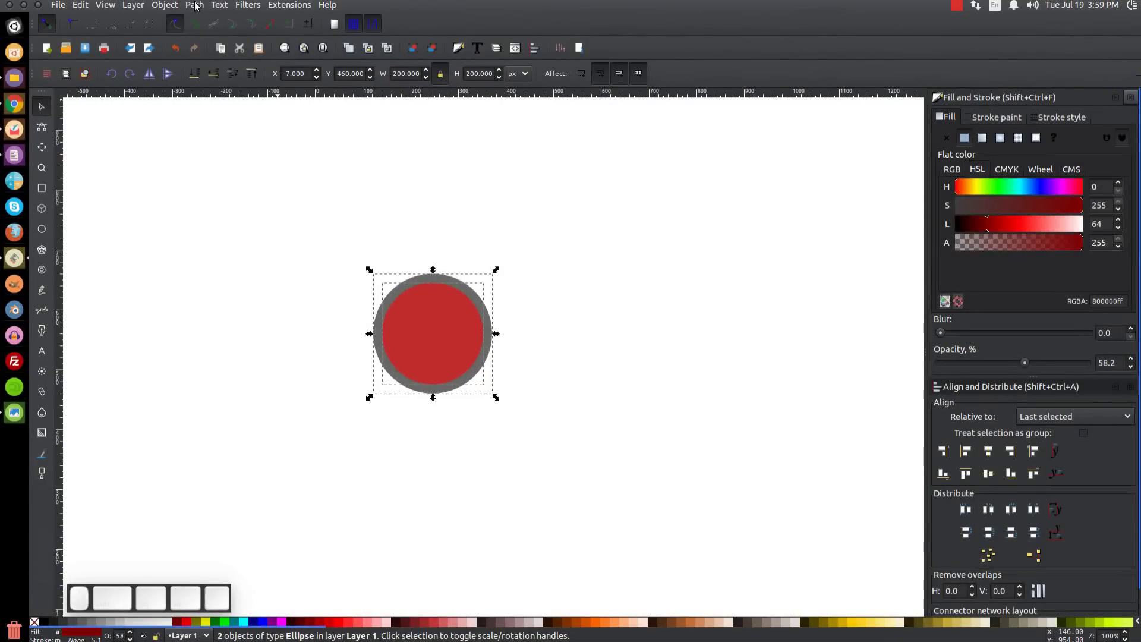
left_click(195, 5)
left_click(238, 85)
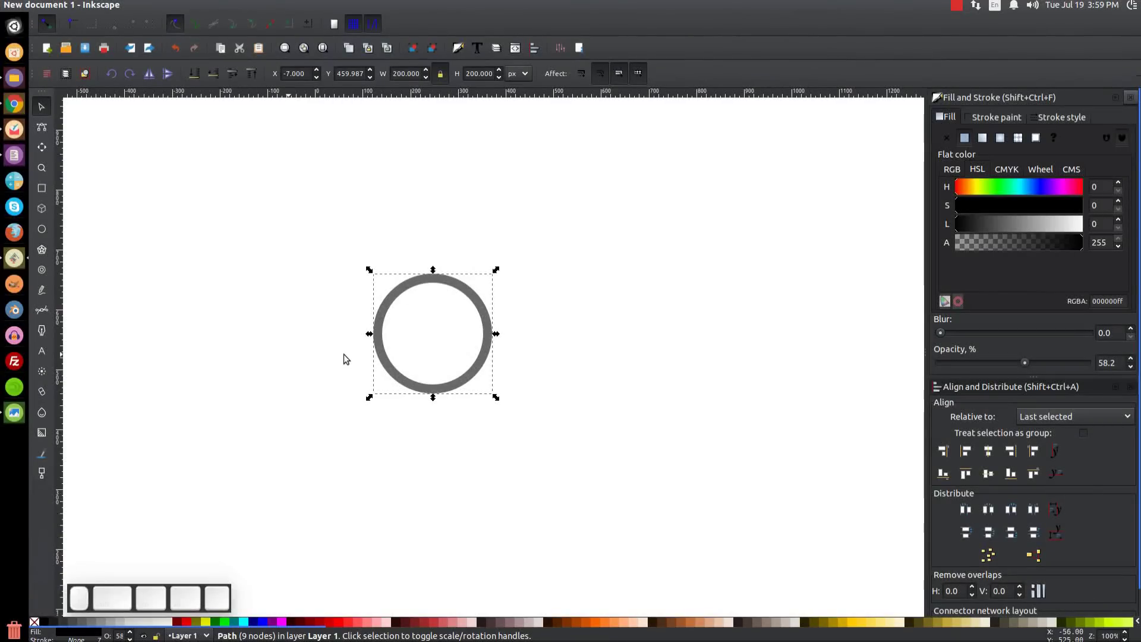
- Give the ring a black stroke, no fill and 100% opacity, and move it slightly downward
left_click(44, 622, "shift")
left_click(45, 622, "shift")
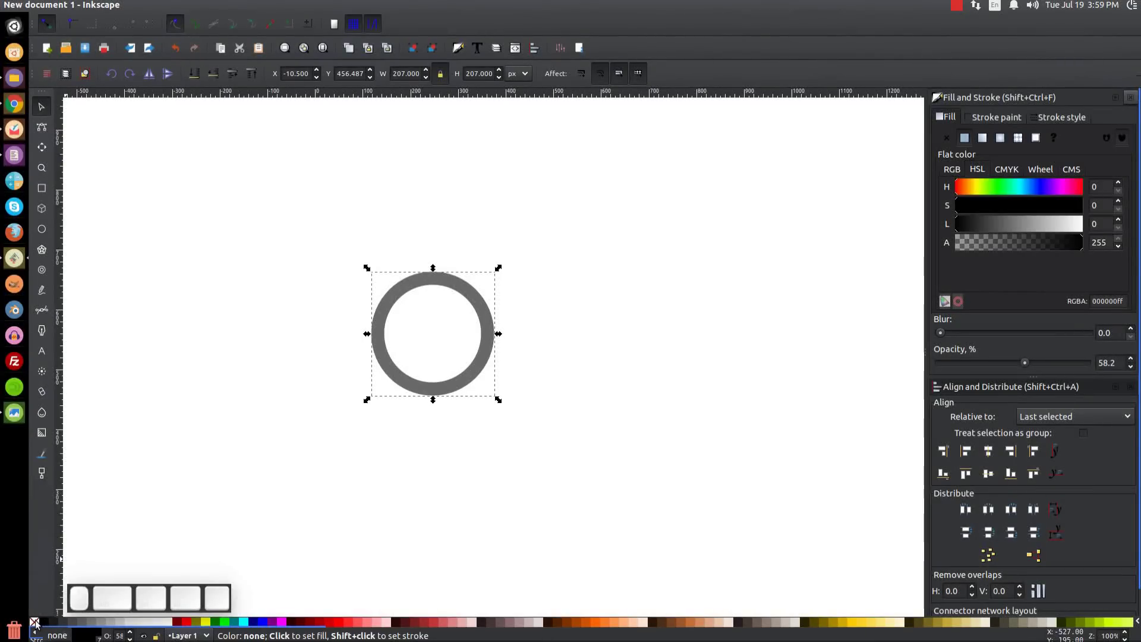
left_click(34, 622)
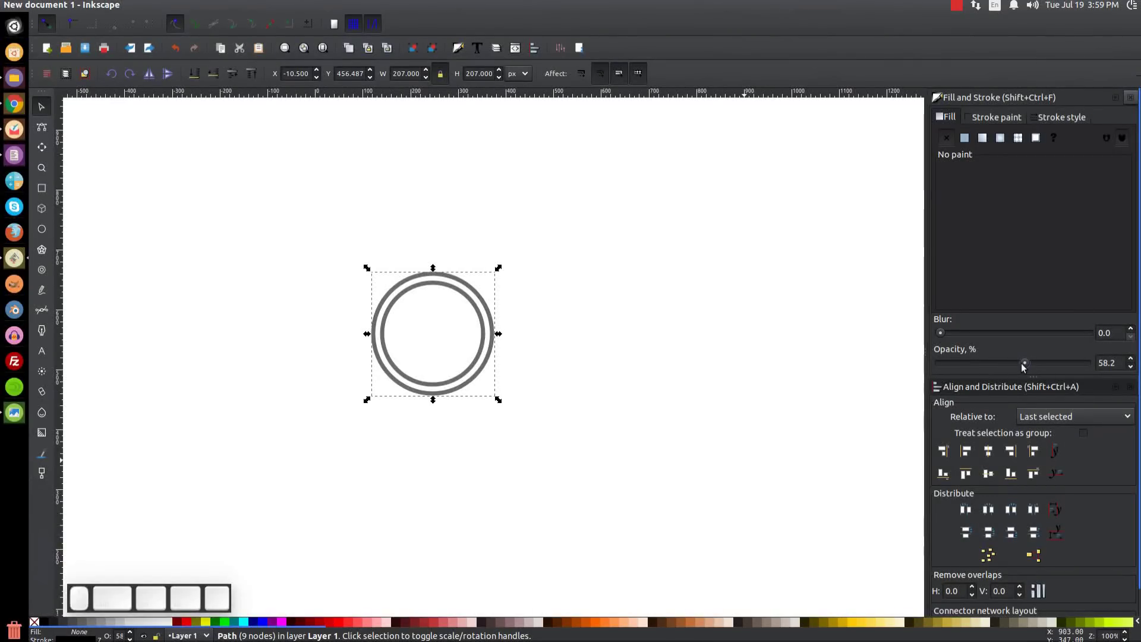
left_click_drag(1023, 362, 1086, 363)
left_click_drag(433, 296, 434, 305)
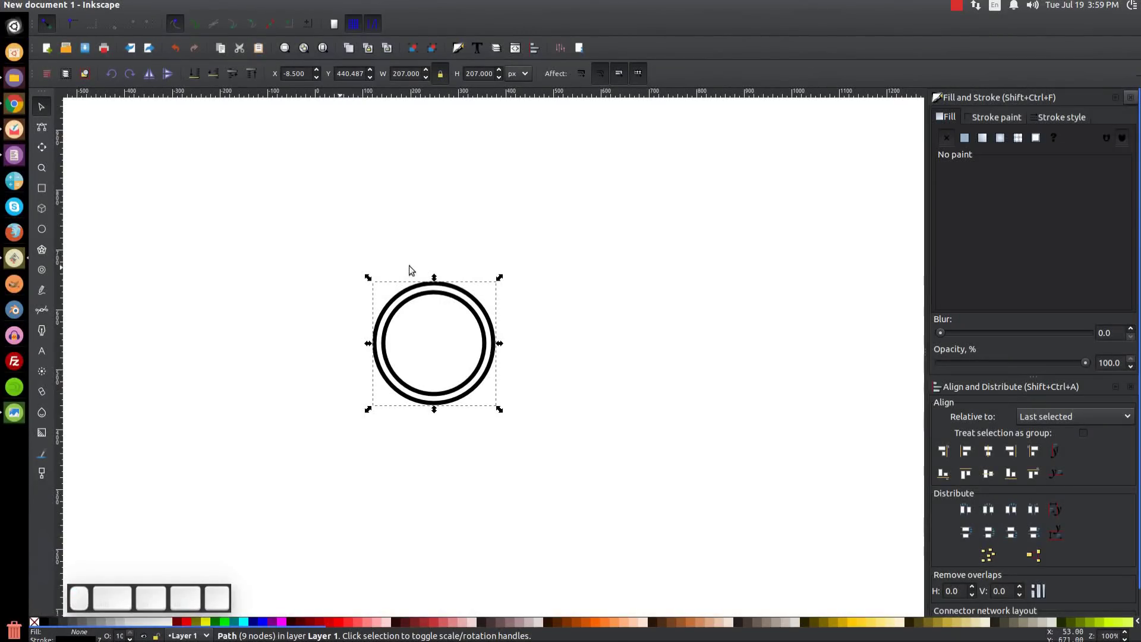
- Draw an unfilled, black-outlined circle about 269 px wide in the empty area beside the ring
left_click(42, 228)
key("ctrl+shift")
left_click_drag(213, 277, 306, 356)
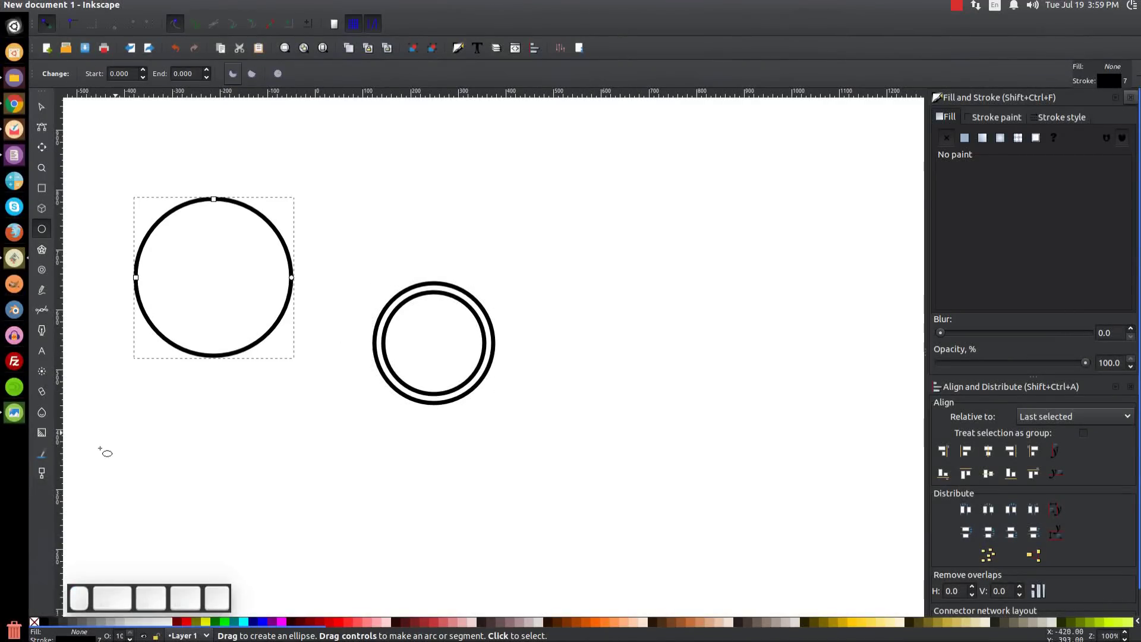
- Examine the ring's stroke width settings and toggle stroke-width scaling on and back off
left_click(42, 107)
left_click(460, 304)
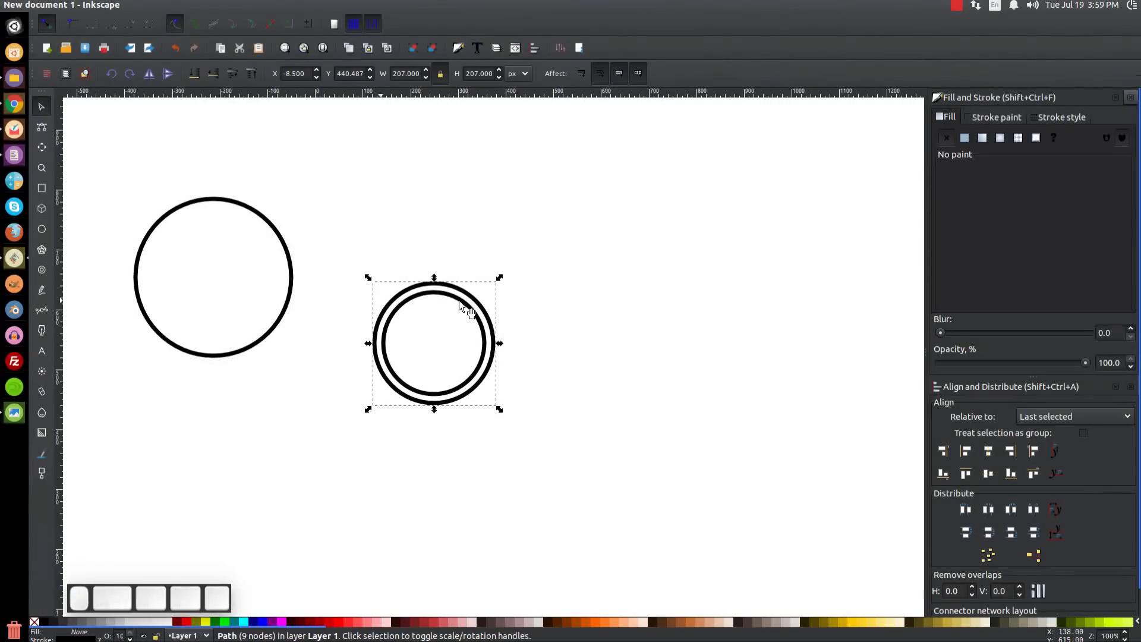
left_click(1063, 117)
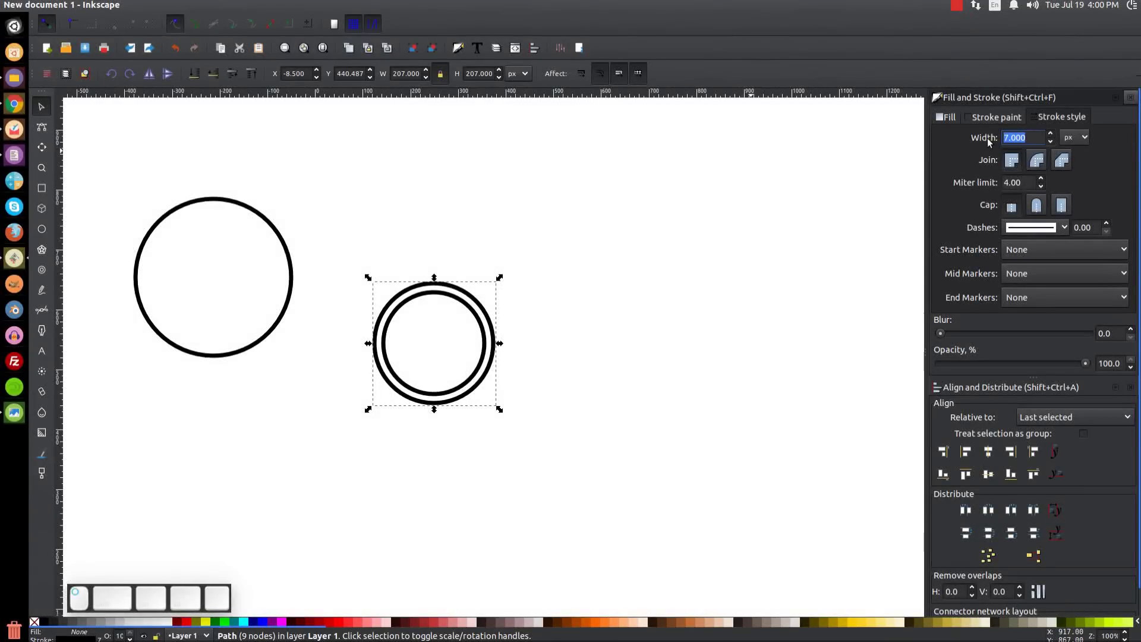
left_click(1010, 138)
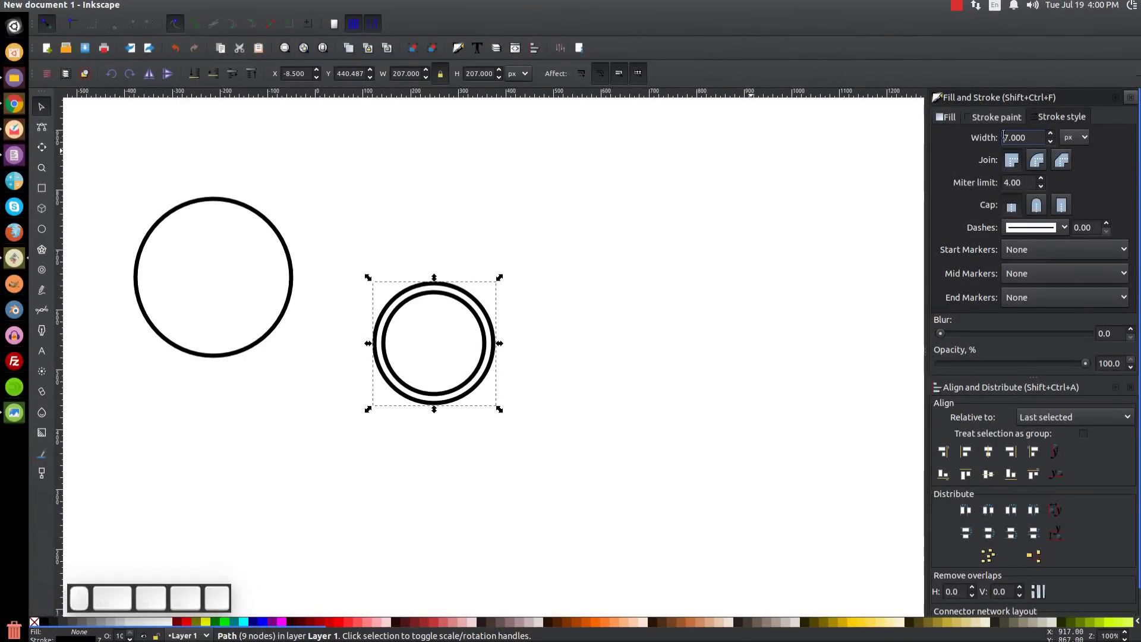
left_click(581, 73)
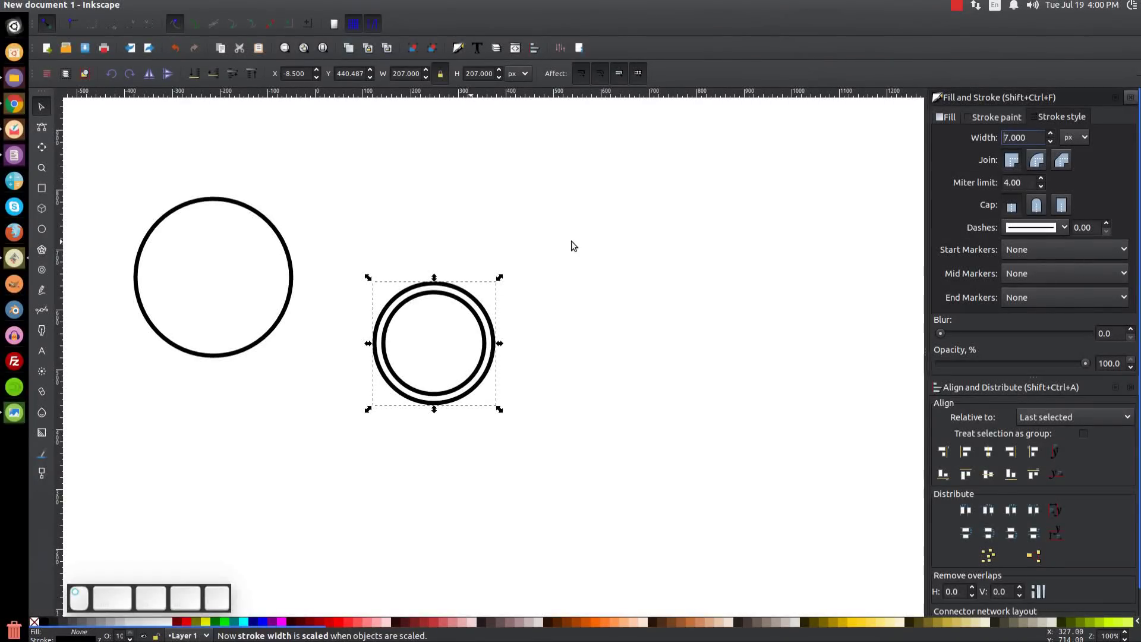
left_click(581, 73)
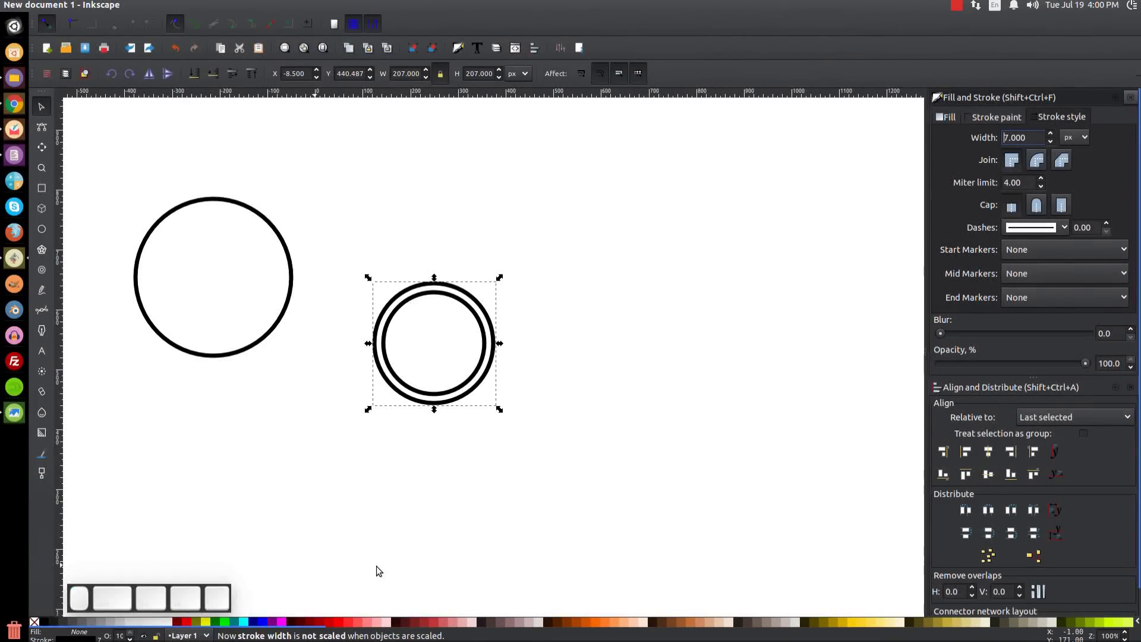
- Move the large circle closer to the double ring and centre the two on each other along both axes
left_click_drag(262, 350, 312, 349)
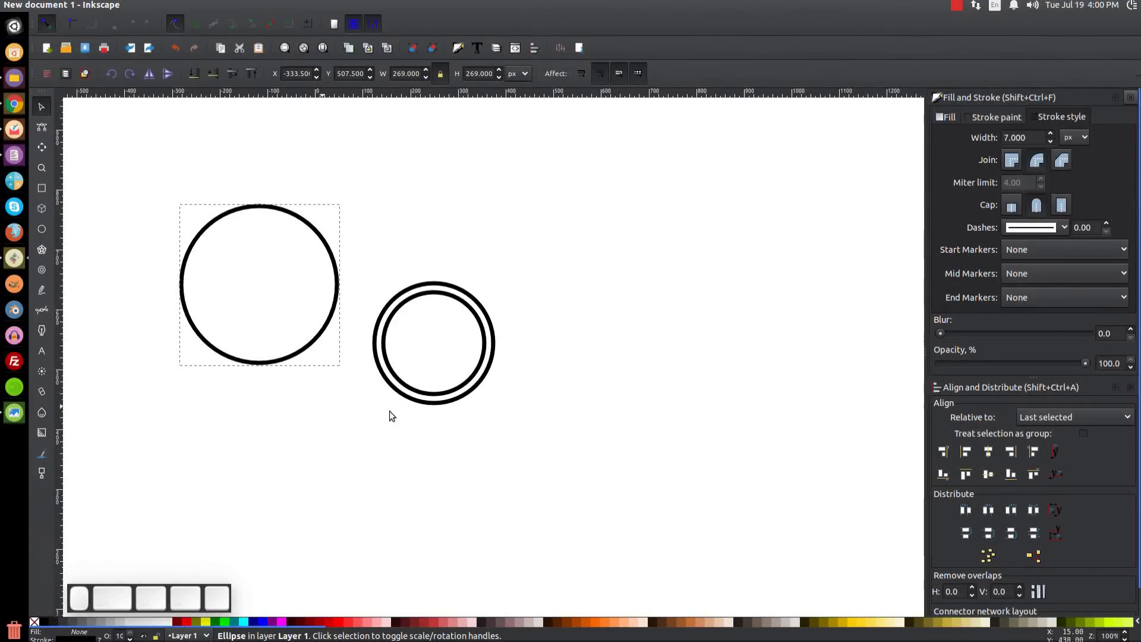
left_click(435, 283, "shift")
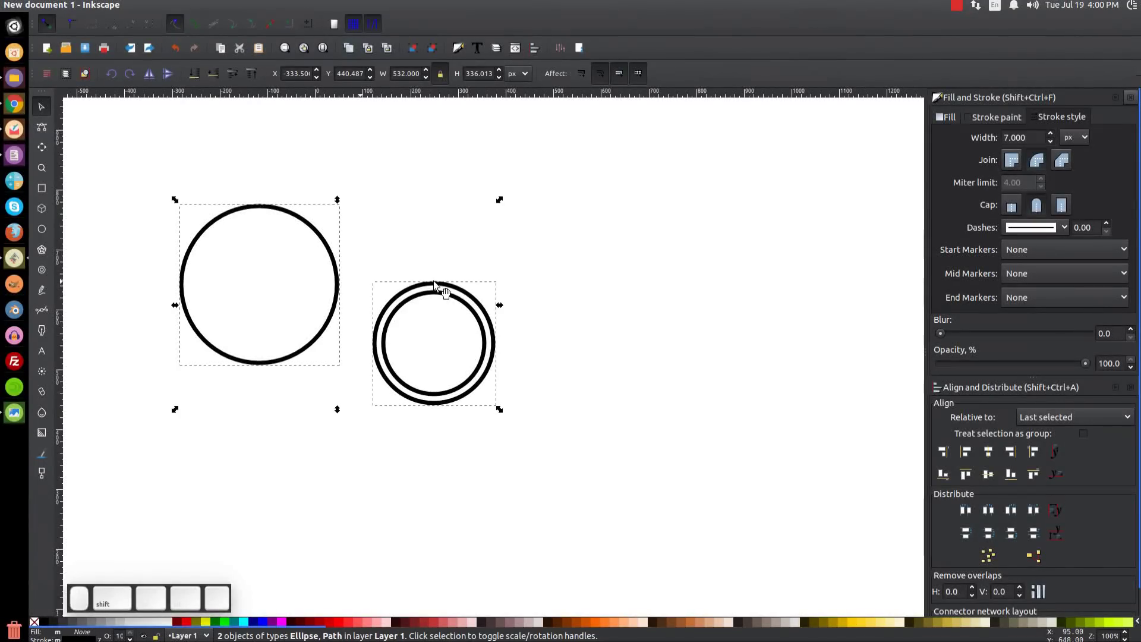
left_click(992, 455)
left_click(988, 473)
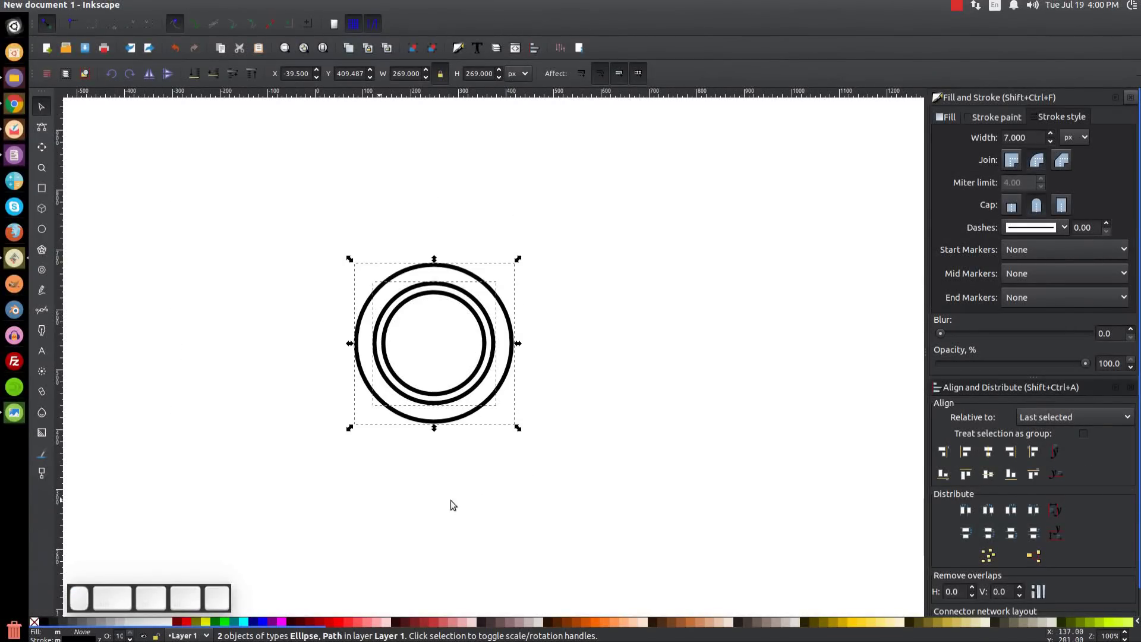
- Scale the outer circle down proportionally around its centre to about 237 px wide, leaving an even gap around the ring
left_click(761, 327)
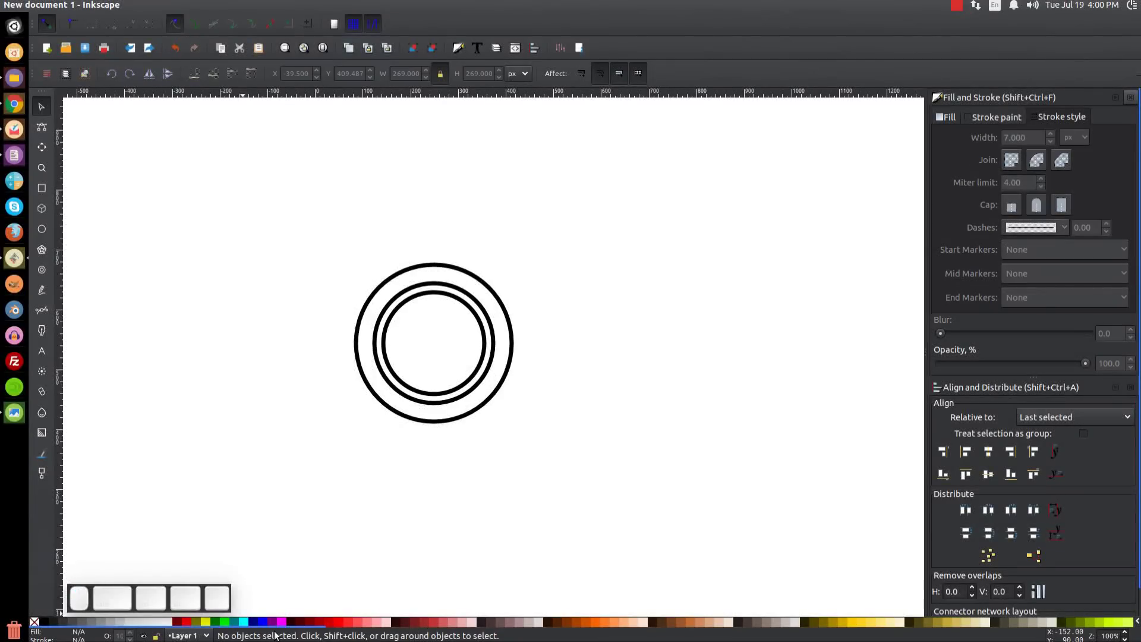
left_click(507, 307)
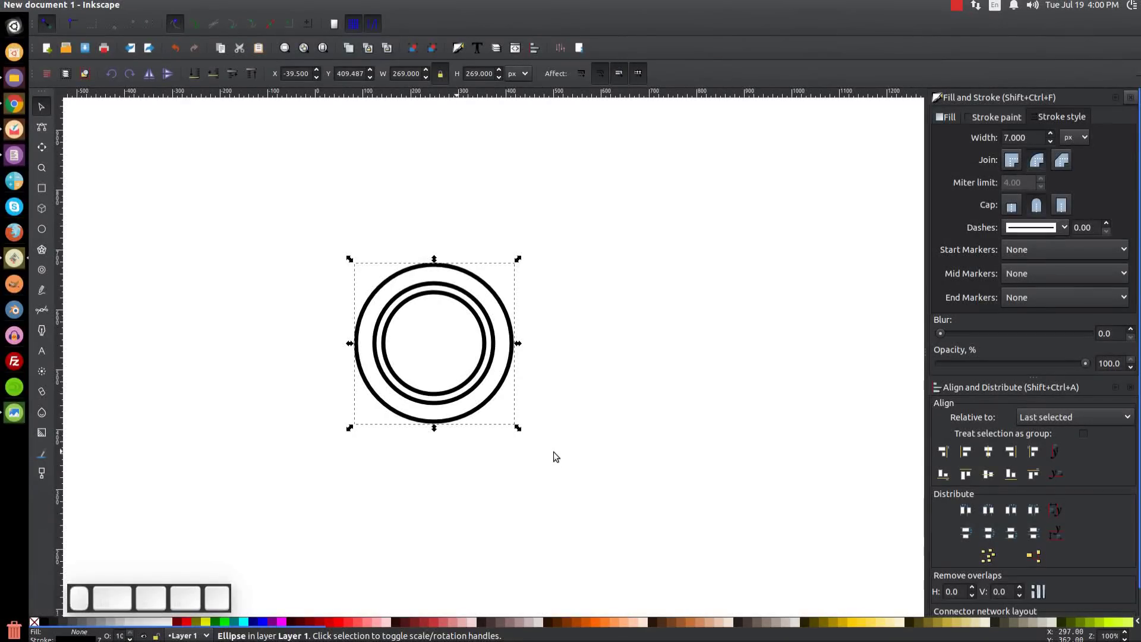
mouse_move(519, 428)
left_mouse_down()
mouse_move(507, 432)
mouse_move(514, 415)
left_mouse_up()
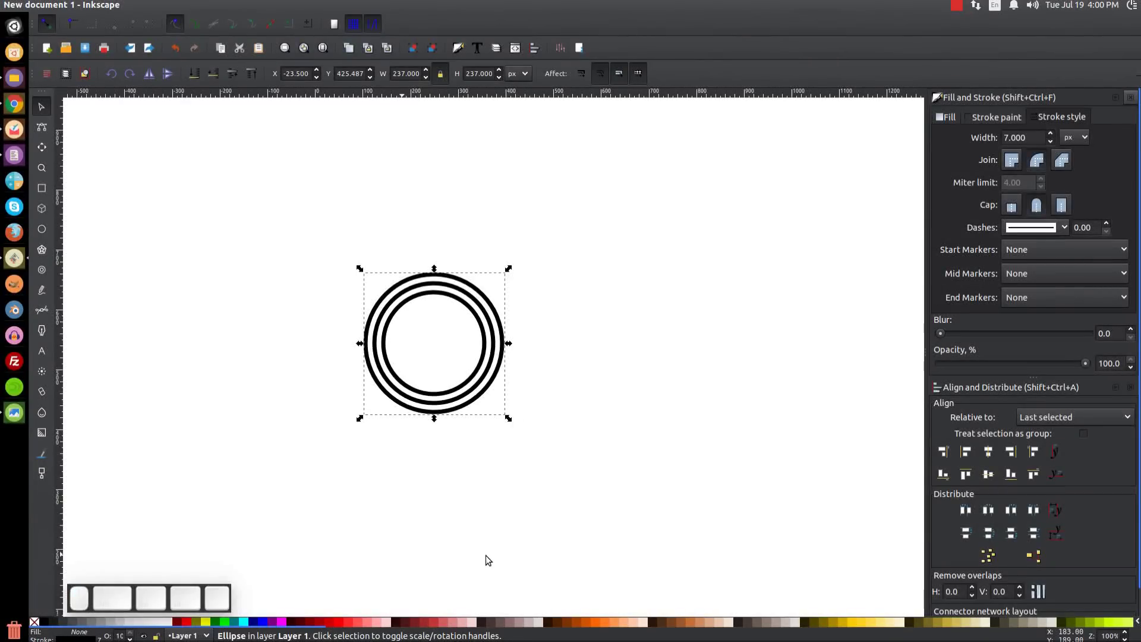
- Draw an unfilled, black-outlined square about 268 px wide in the empty area to the left of the wheel
left_click(41, 187)
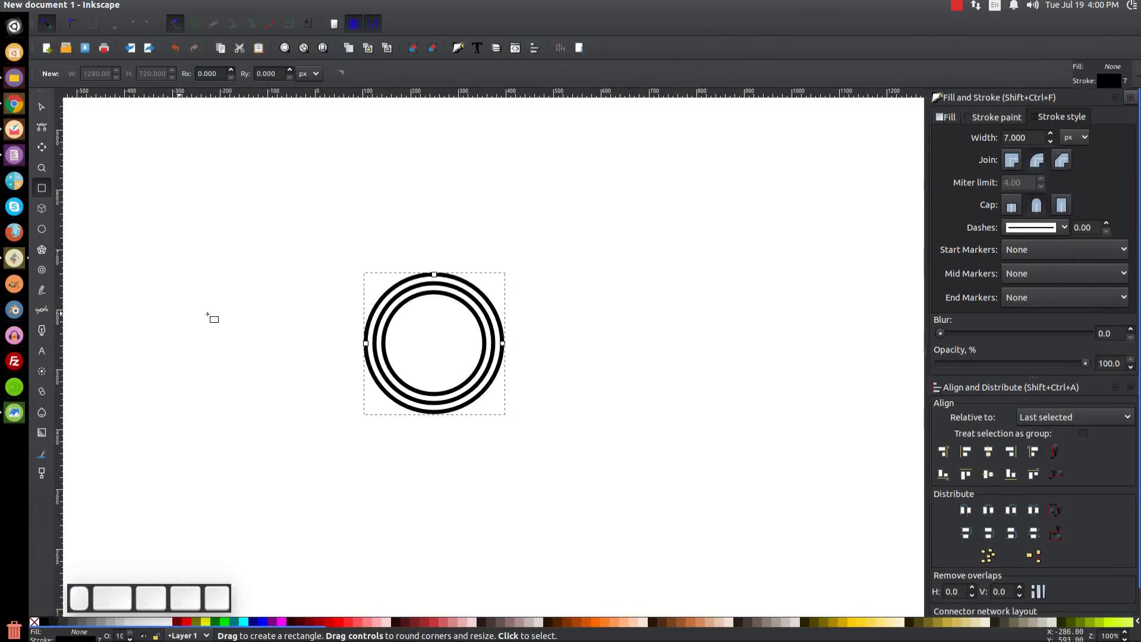
key("ctrl")
key("shift")
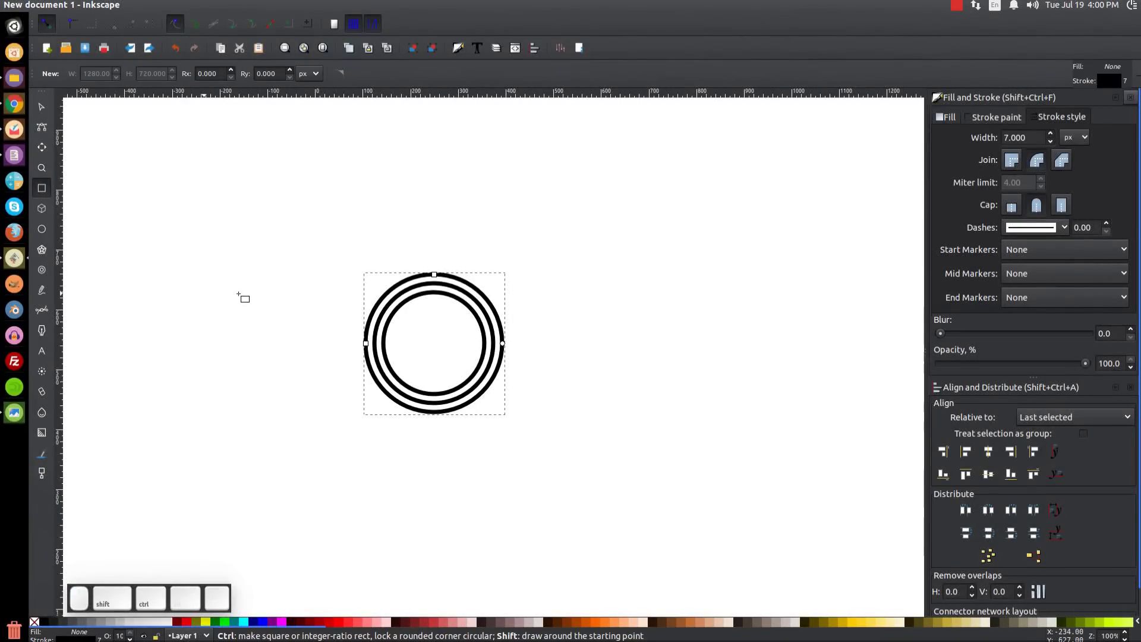
left_click_drag(238, 295, 319, 373)
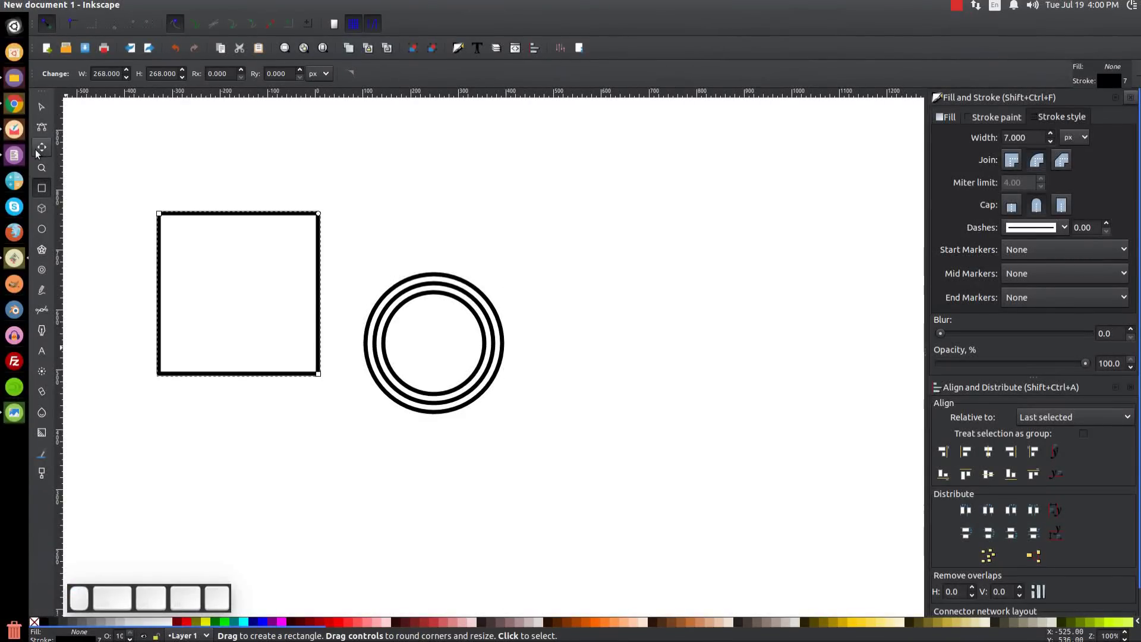
- Rotate the square 45 degrees so that it stands on its corner as a diamond
left_click(41, 107)
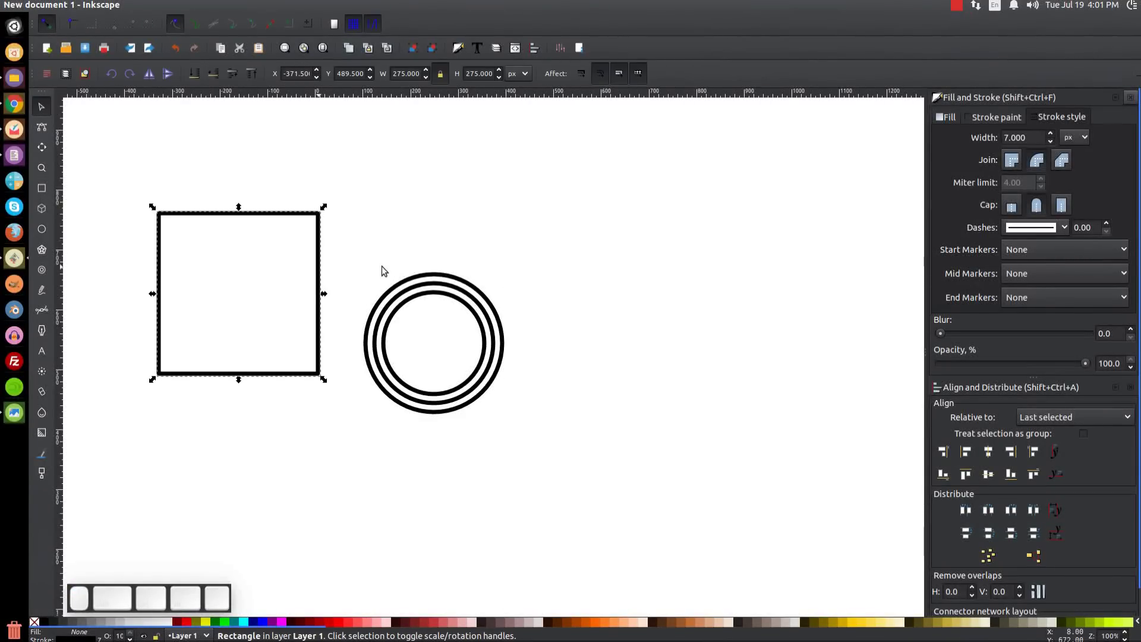
left_click(284, 218)
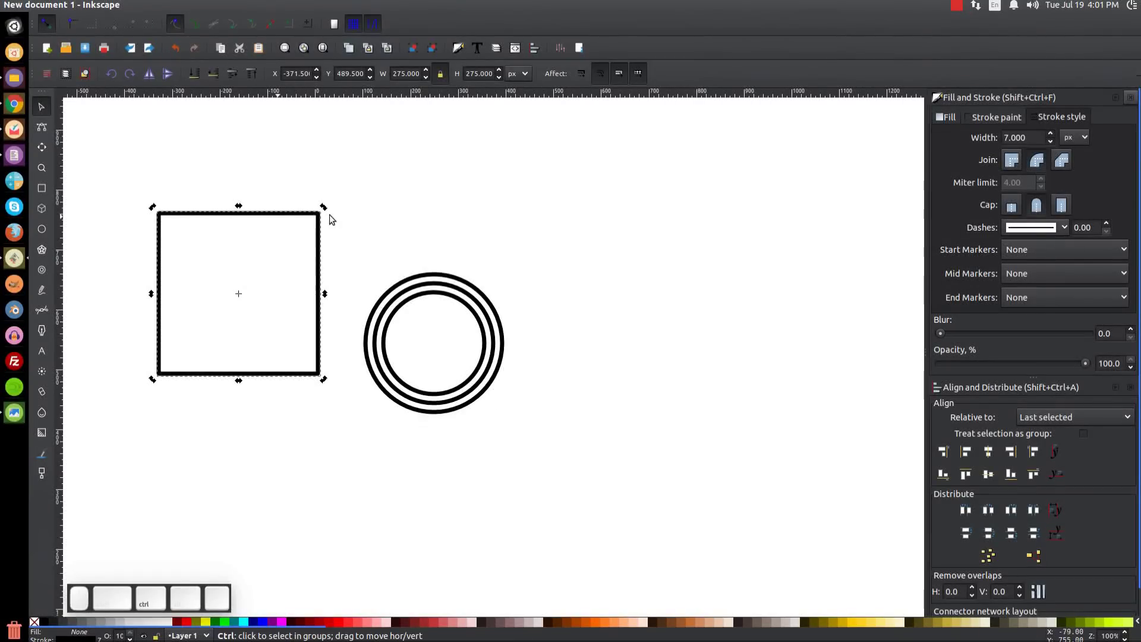
left_click_drag(325, 207, 373, 285)
left_click(249, 397)
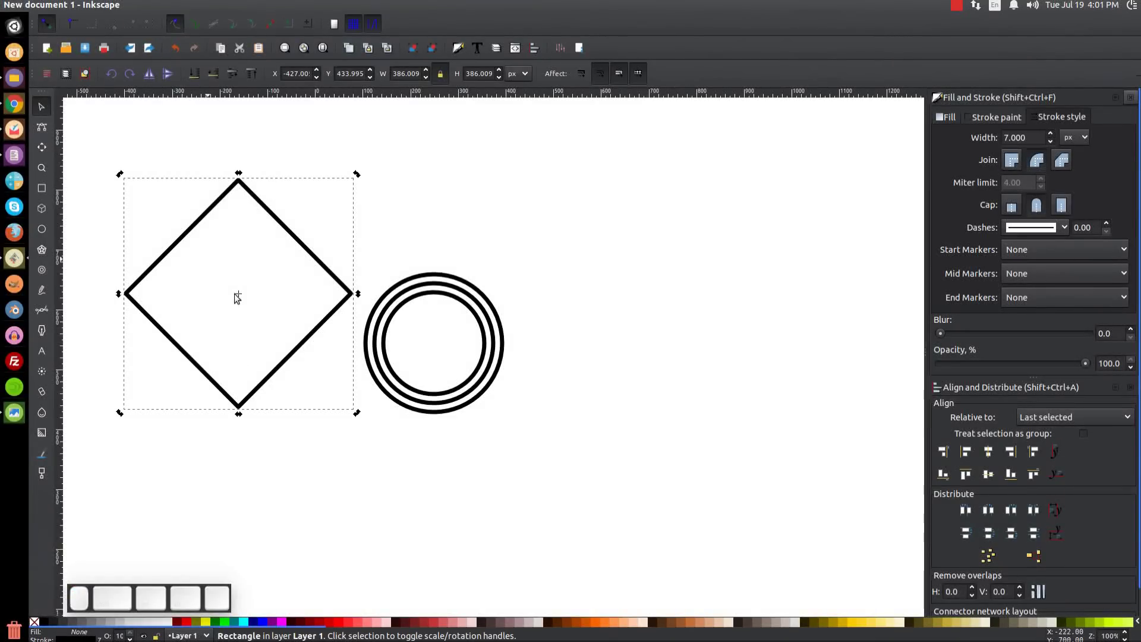
- Move the diamond over the wheel, centre it horizontally on the double ring and align their bottom edges
left_click_drag(269, 374, 458, 343)
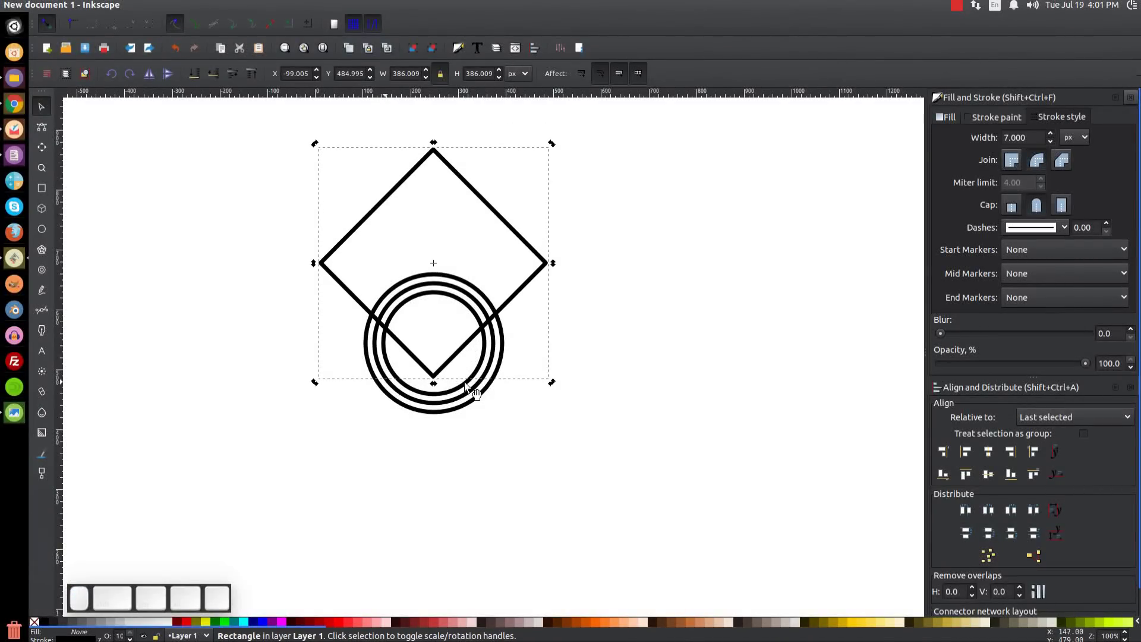
key("shift")
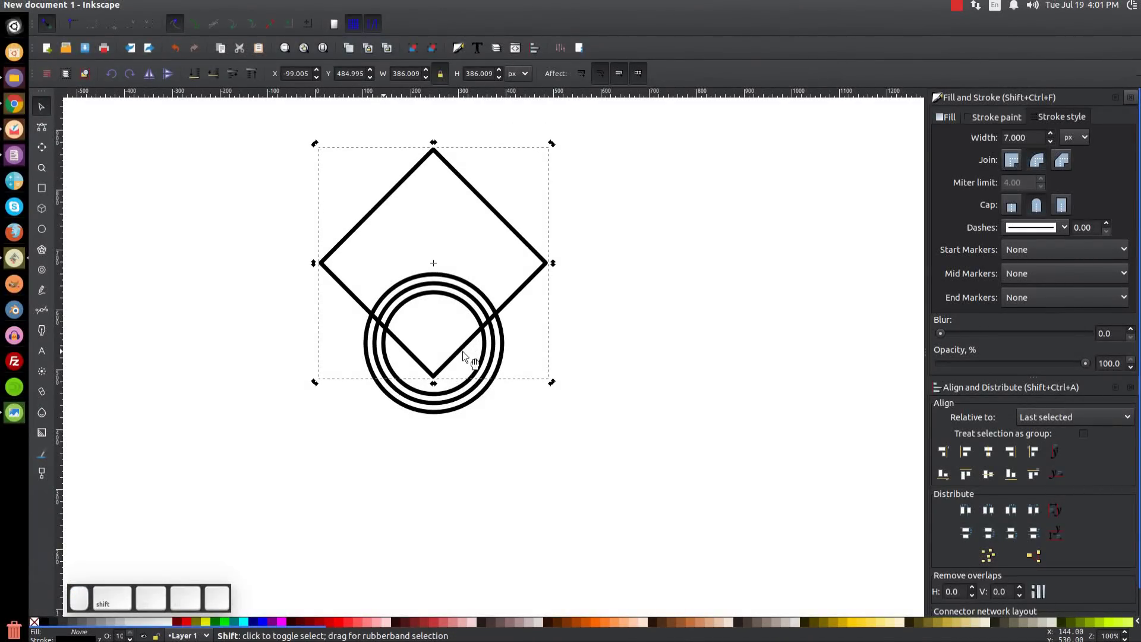
left_click(460, 392, "shift")
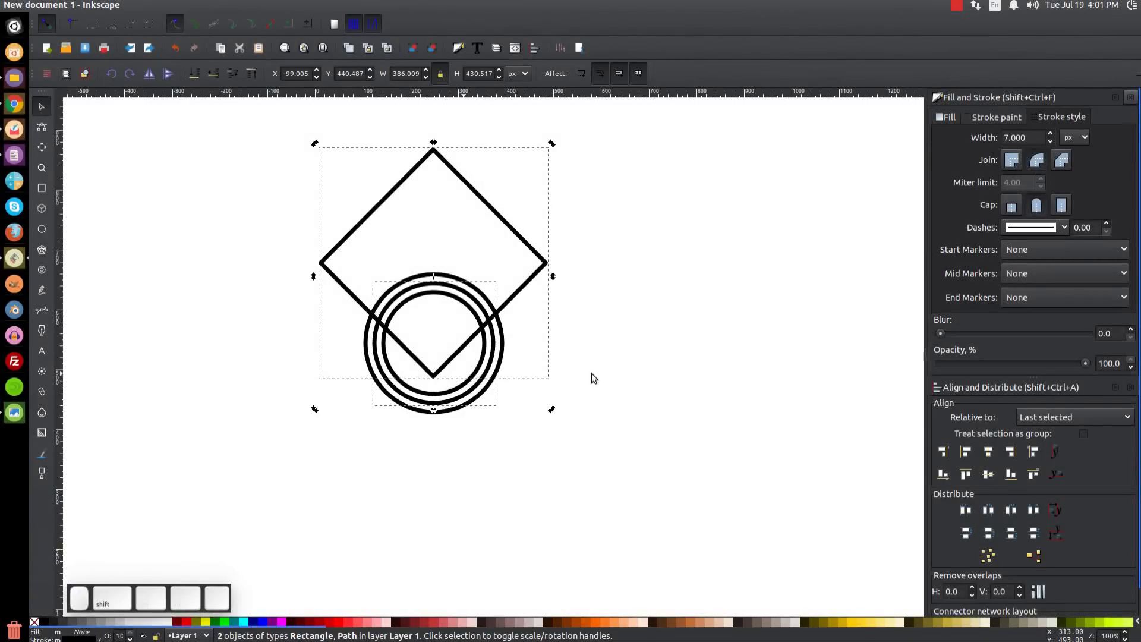
left_click(991, 452)
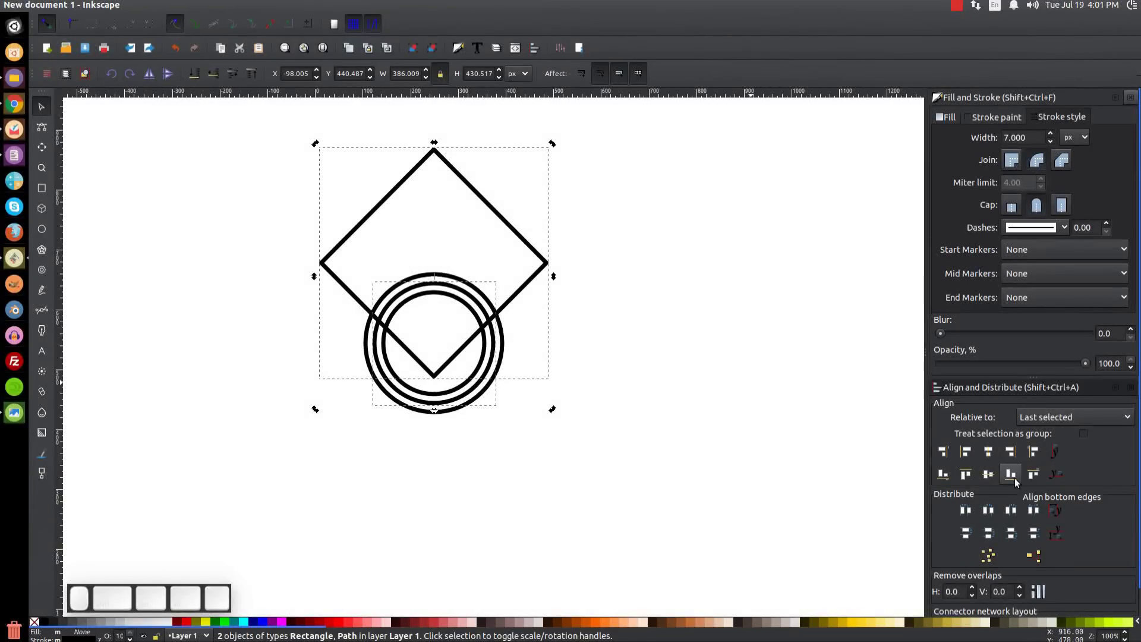
left_click(1010, 473)
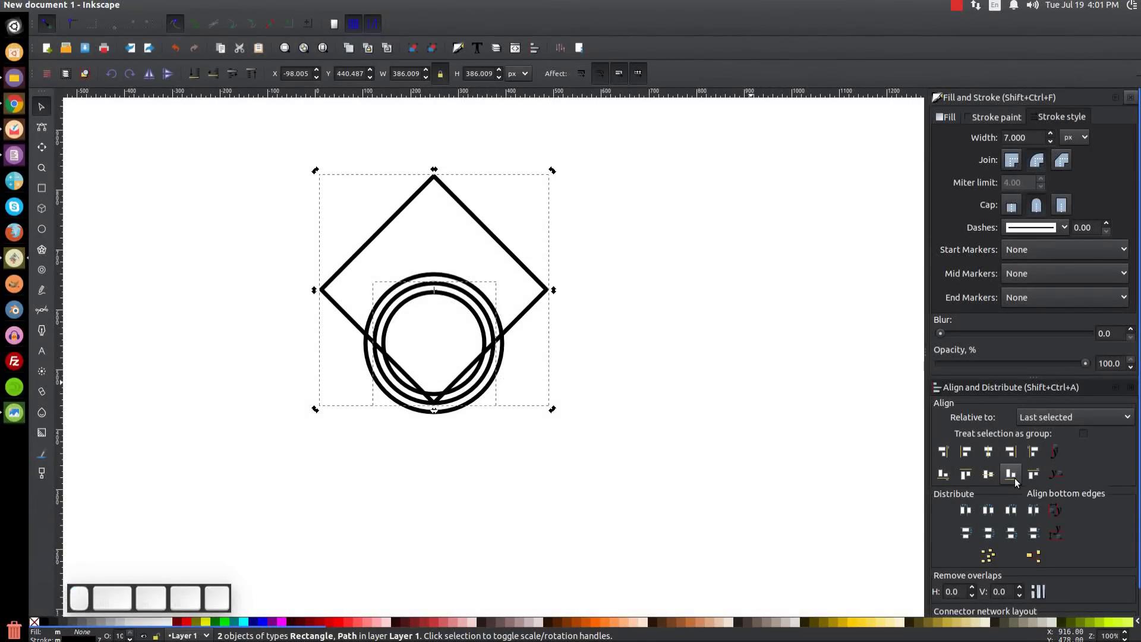
- Duplicate the diamond and all wheel circles and move the copy horizontally to the right of the original
left_click_drag(741, 492, 201, 121)
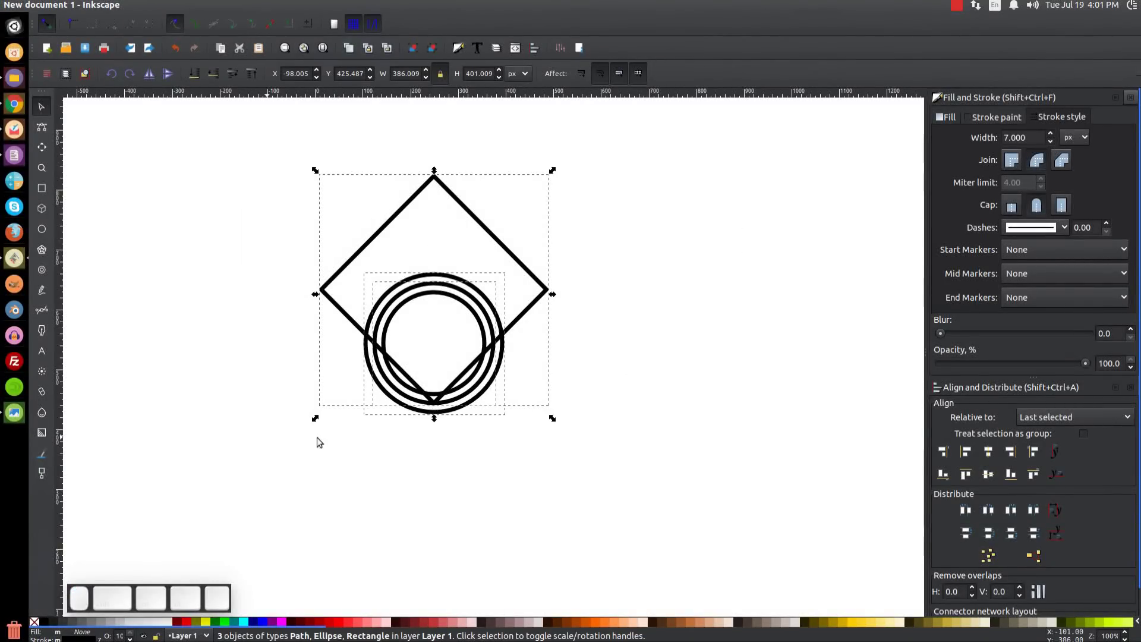
right_click(391, 301)
left_click(401, 396)
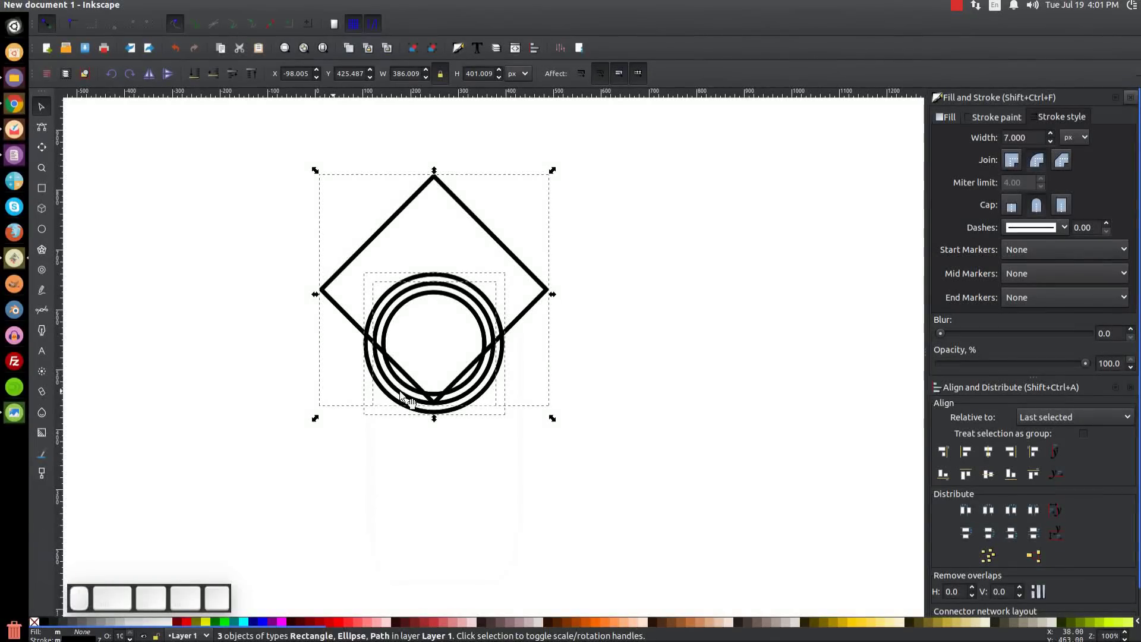
key("ctrl")
left_click_drag(384, 315, 734, 313)
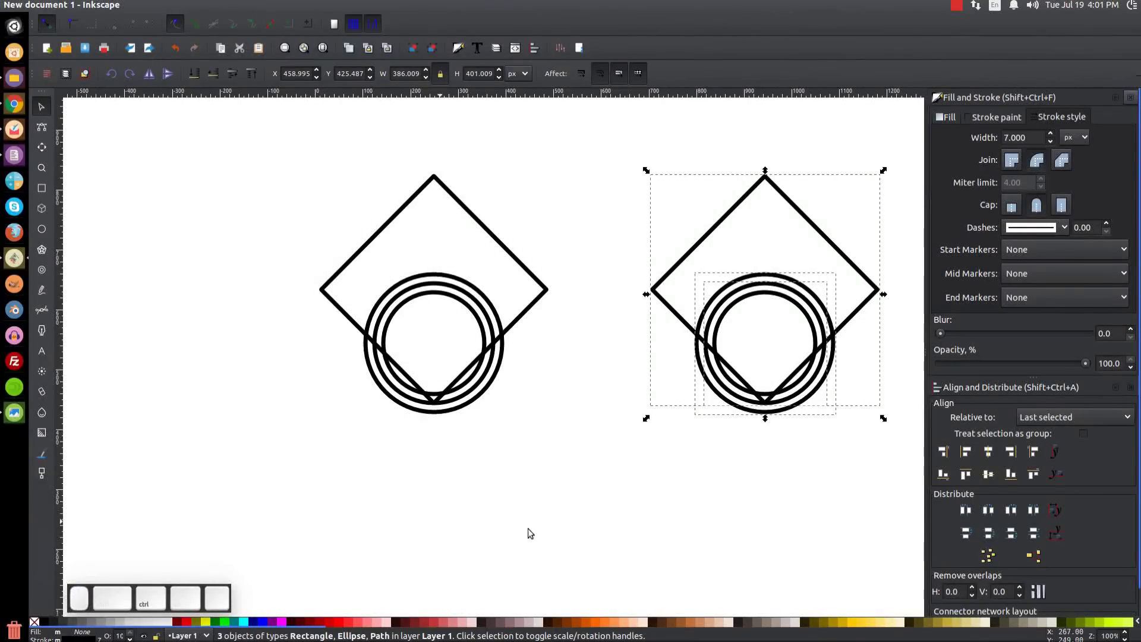
- Cut the left wheel's outer circle with the diamond using Cut Path and delete the lower piece, leaving the upper arc
left_click(542, 288)
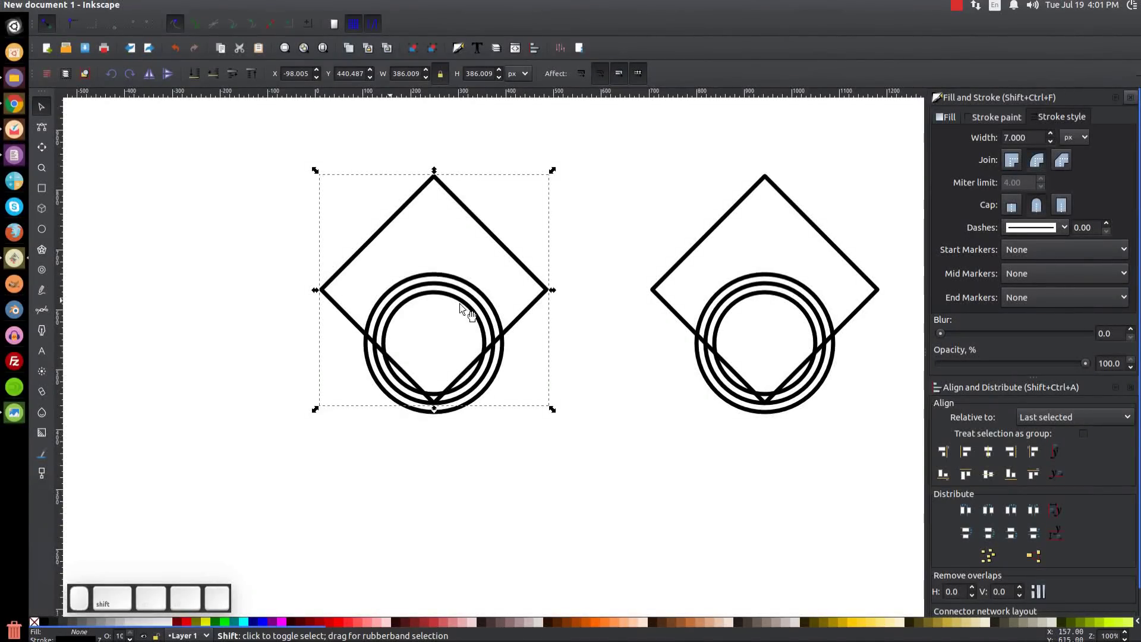
left_click(363, 353, "shift")
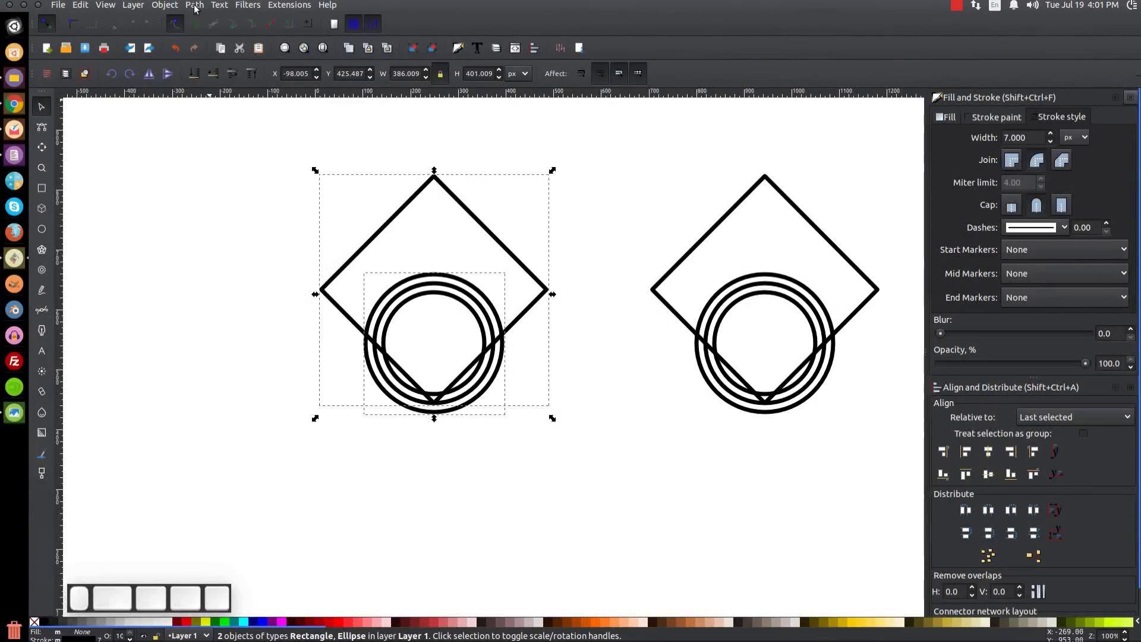
left_click(195, 6)
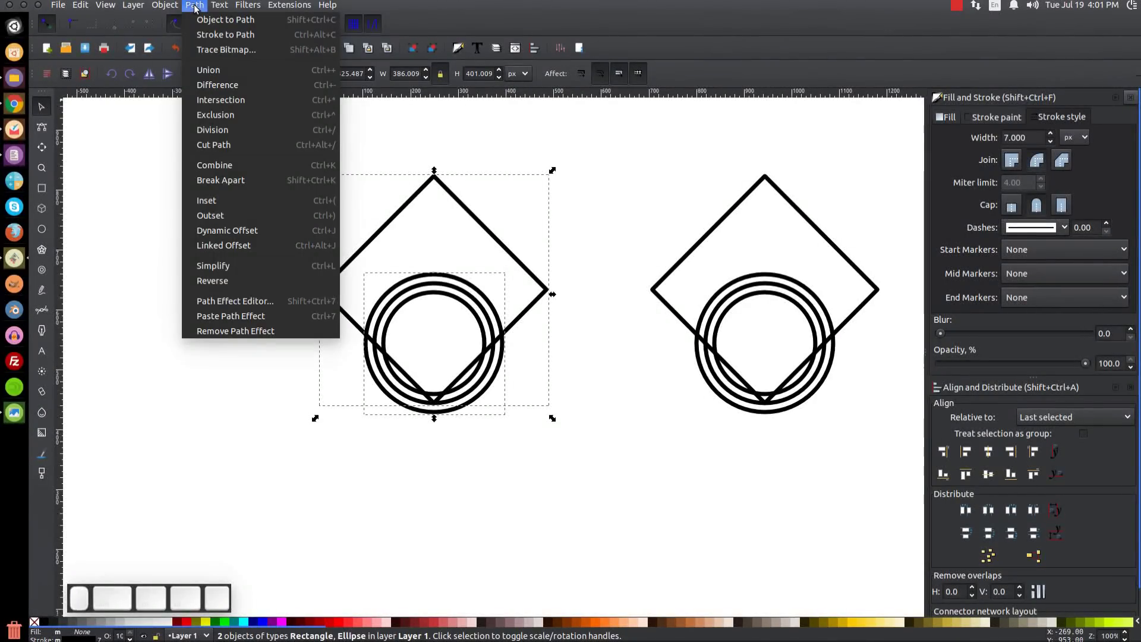
left_click(230, 150)
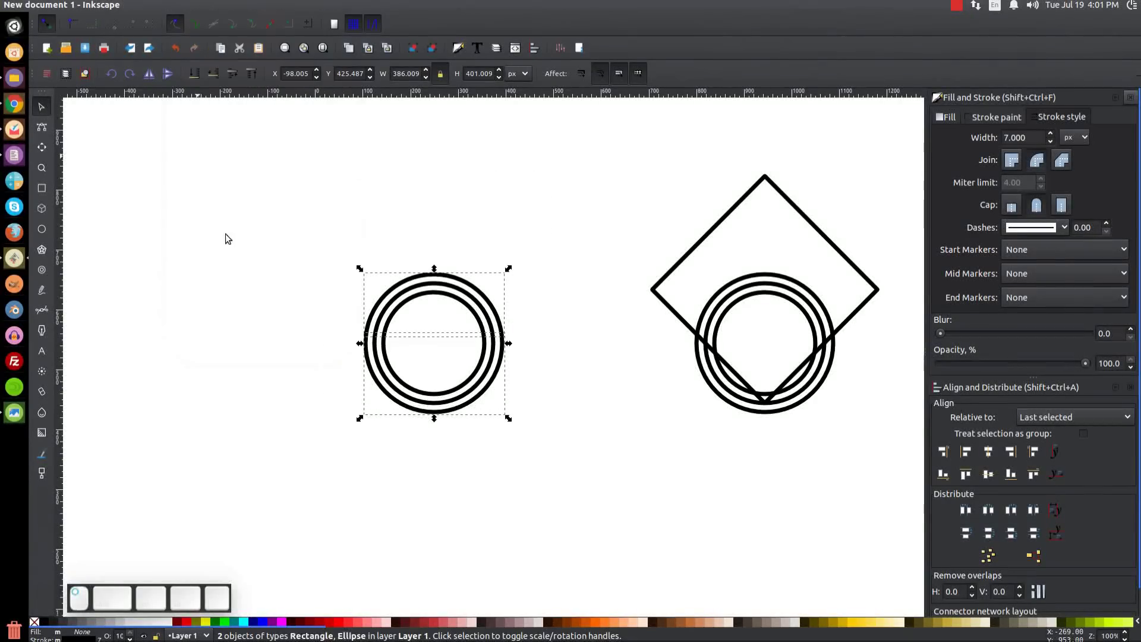
left_click(589, 297)
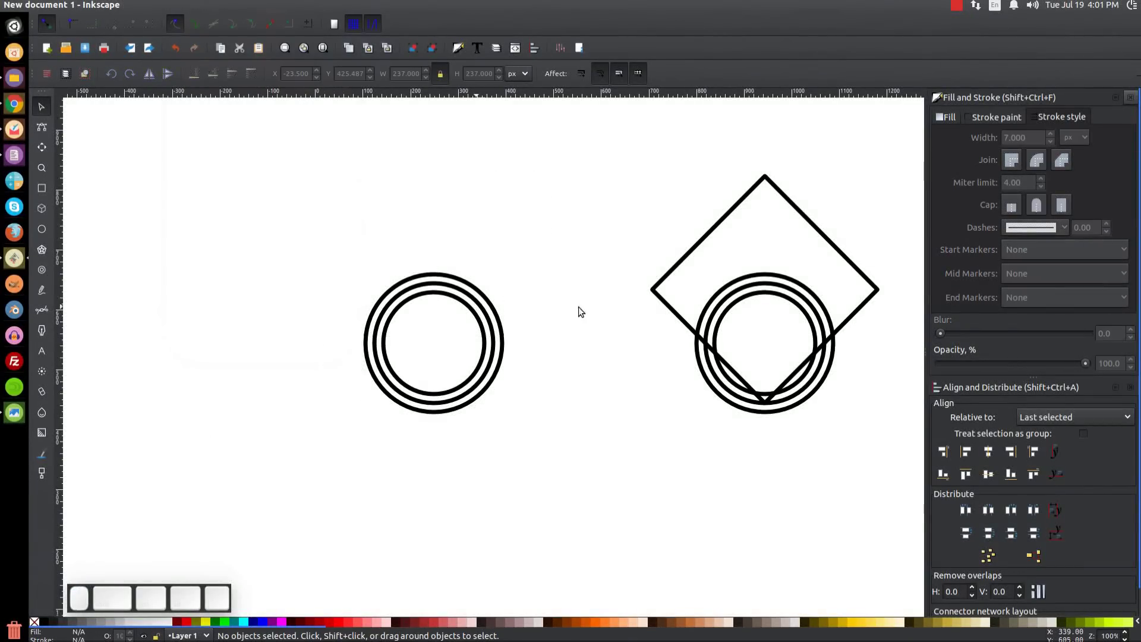
left_click_drag(444, 415, 388, 508)
key("Delete")
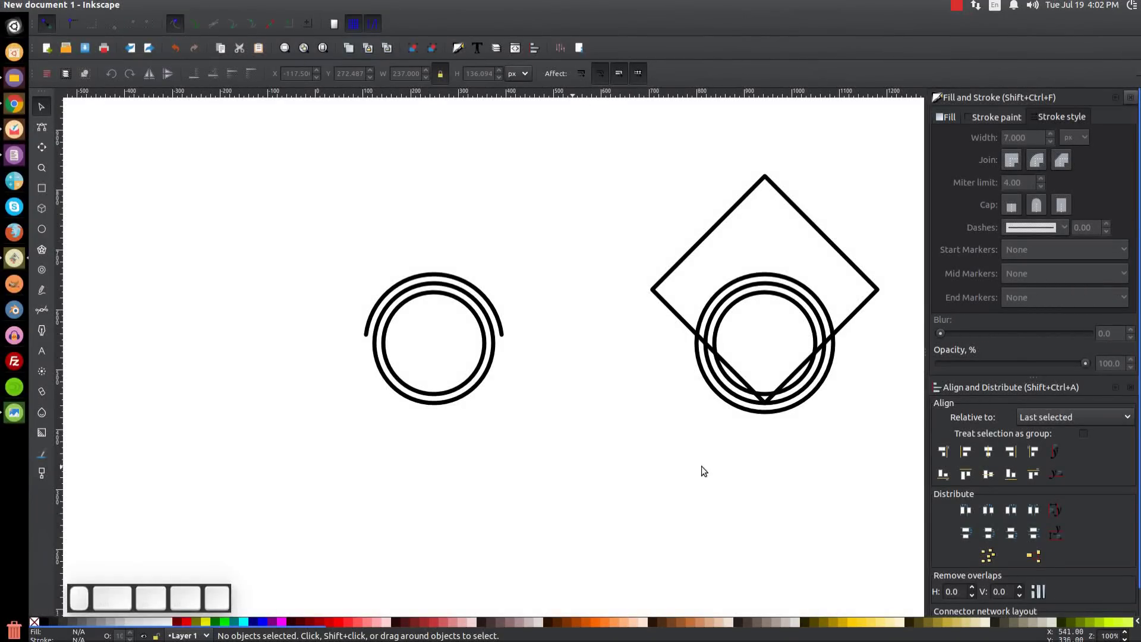
- Rotate the diamond on the right wheel by 45 degrees so that its sides are horizontal and vertical
left_click(810, 221)
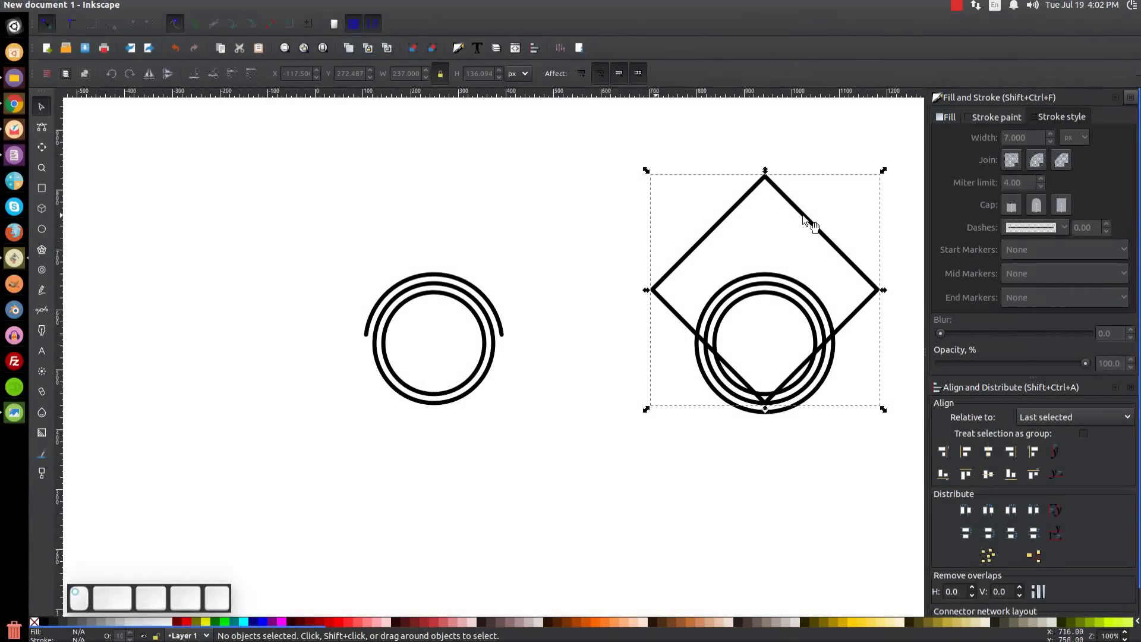
left_click(778, 189)
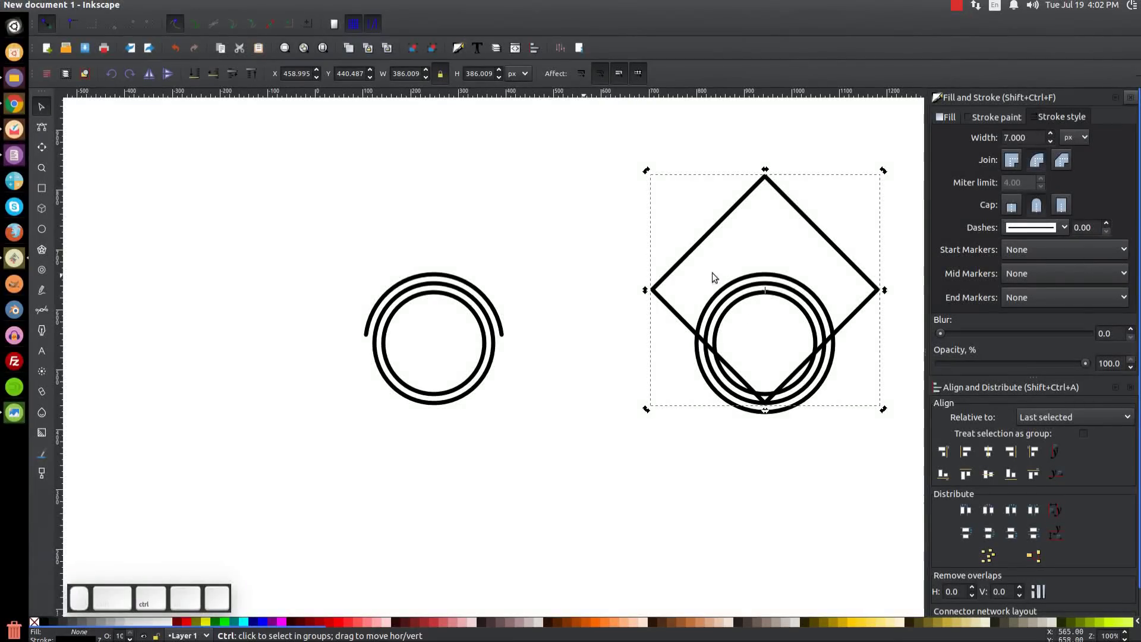
left_click_drag(646, 171, 605, 284)
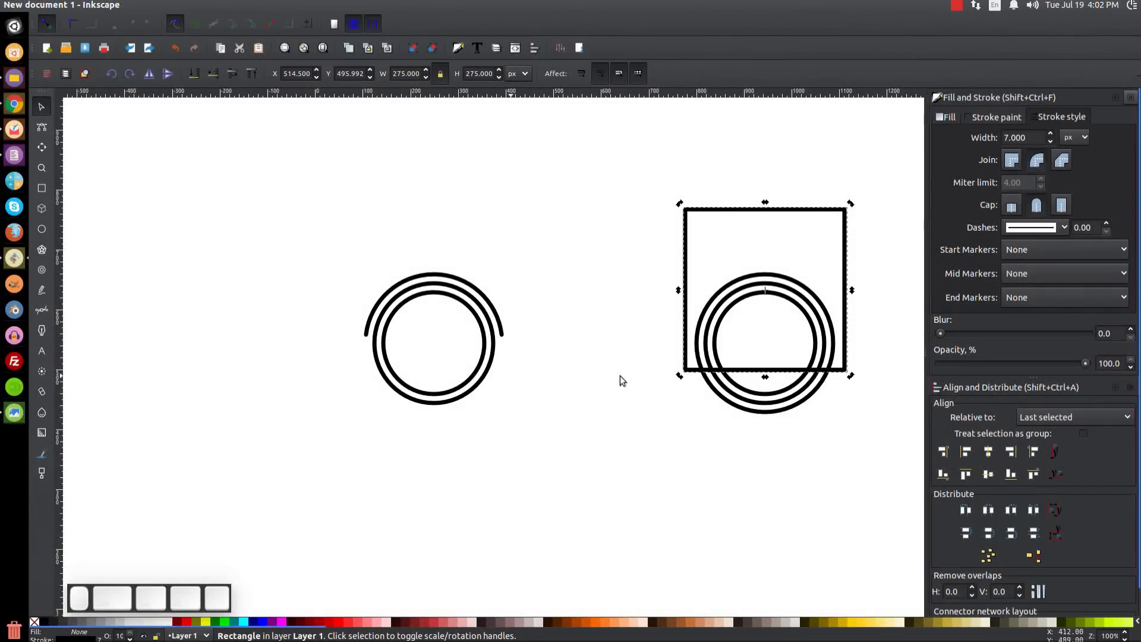
- Enable snapping to nodes and centres, and move the square so its lower-right corner sits at the right wheel's centre
left_click(231, 23)
left_click(311, 26)
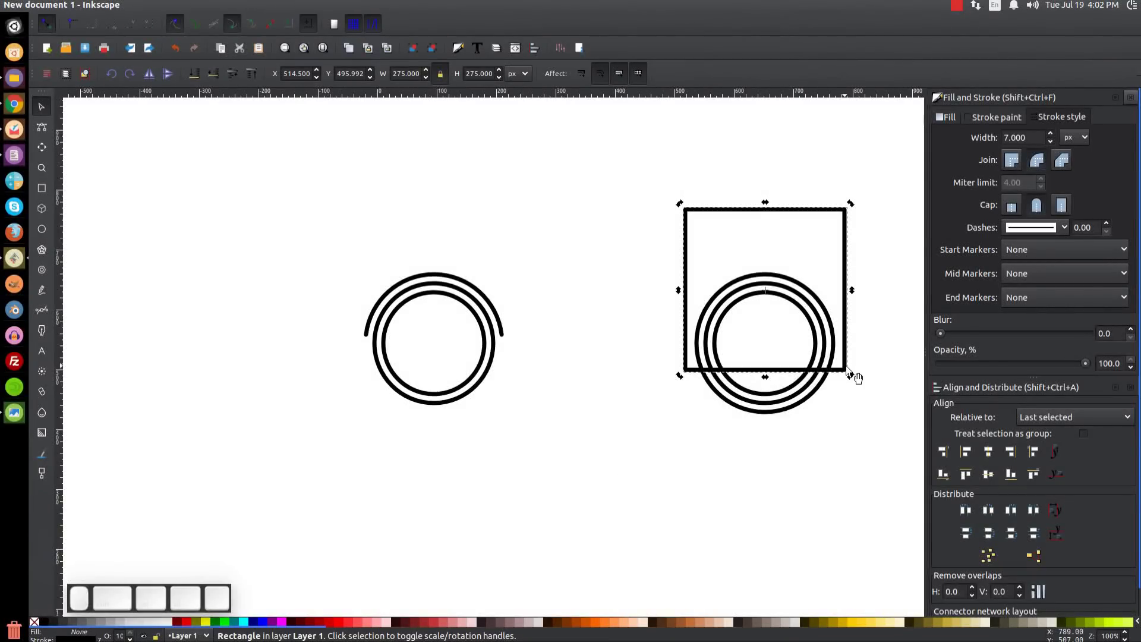
left_click_drag(844, 372, 767, 356)
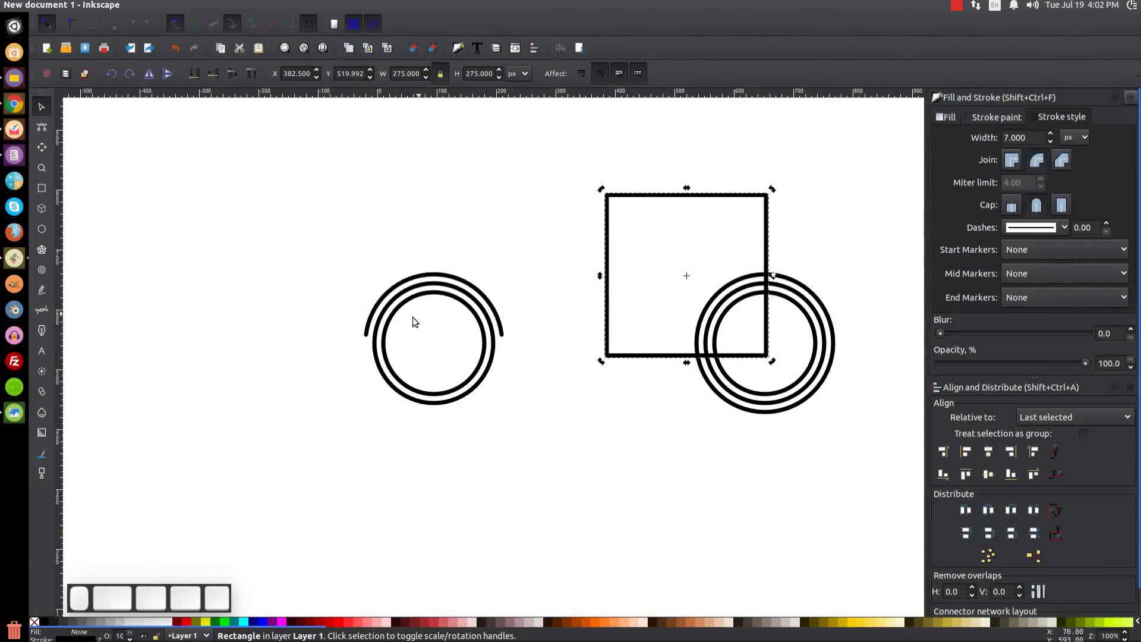
mouse_move(770, 356)
left_mouse_down()
mouse_move(769, 343)
mouse_move(776, 352)
left_mouse_up()
left_click(846, 478)
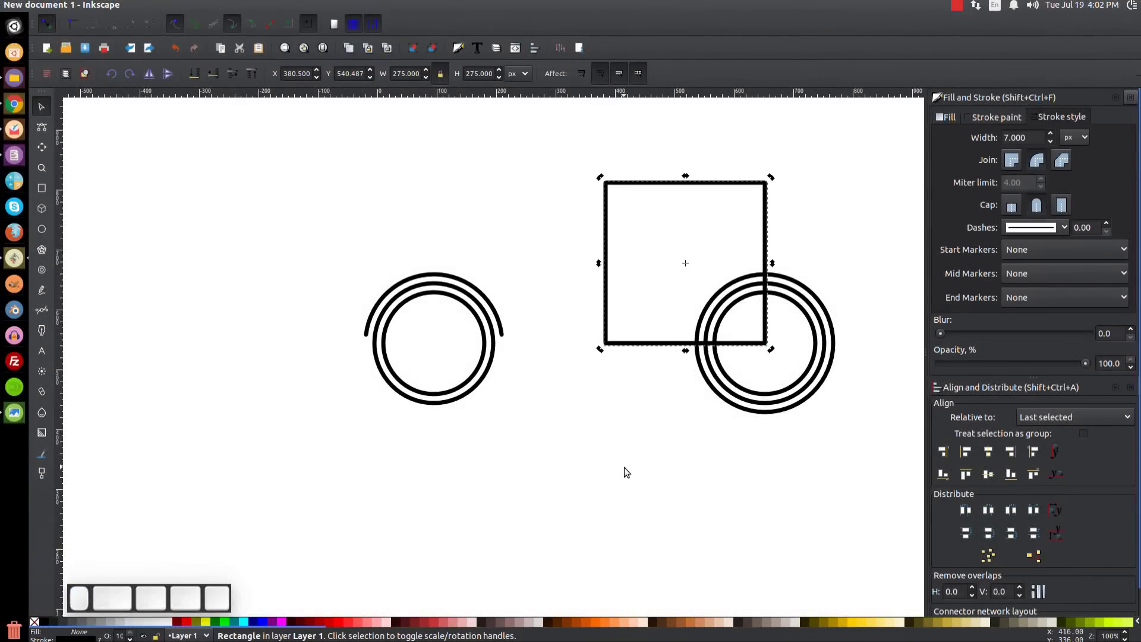
- Cut the right wheel's outer circle with the square using Cut Path and delete all but the upper-left quarter arc
key("shift")
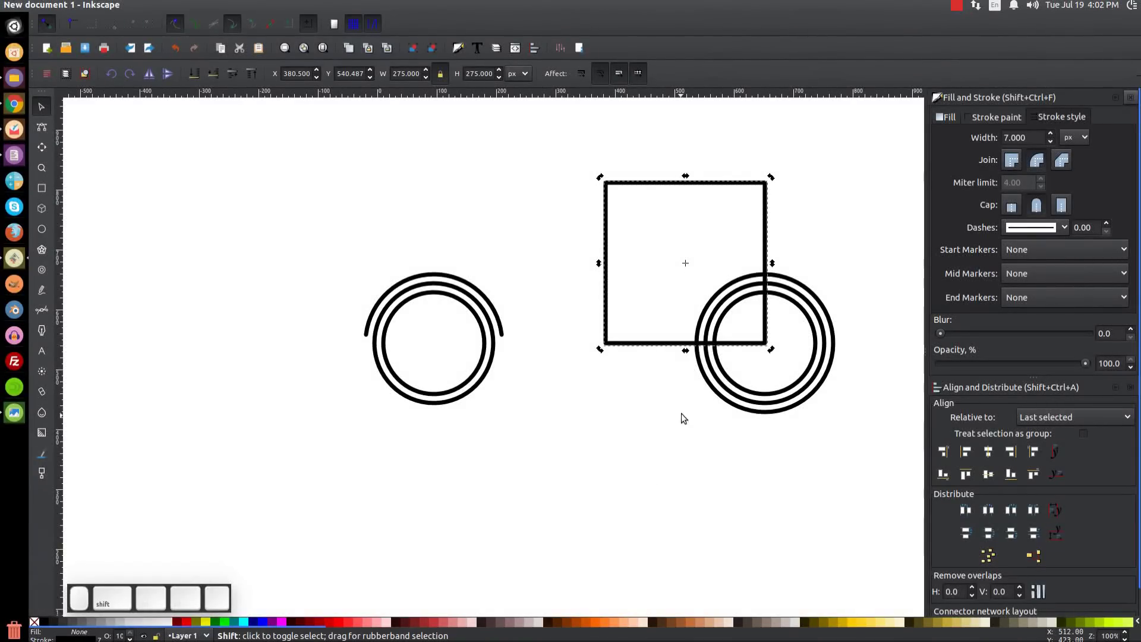
left_click(698, 357, "shift")
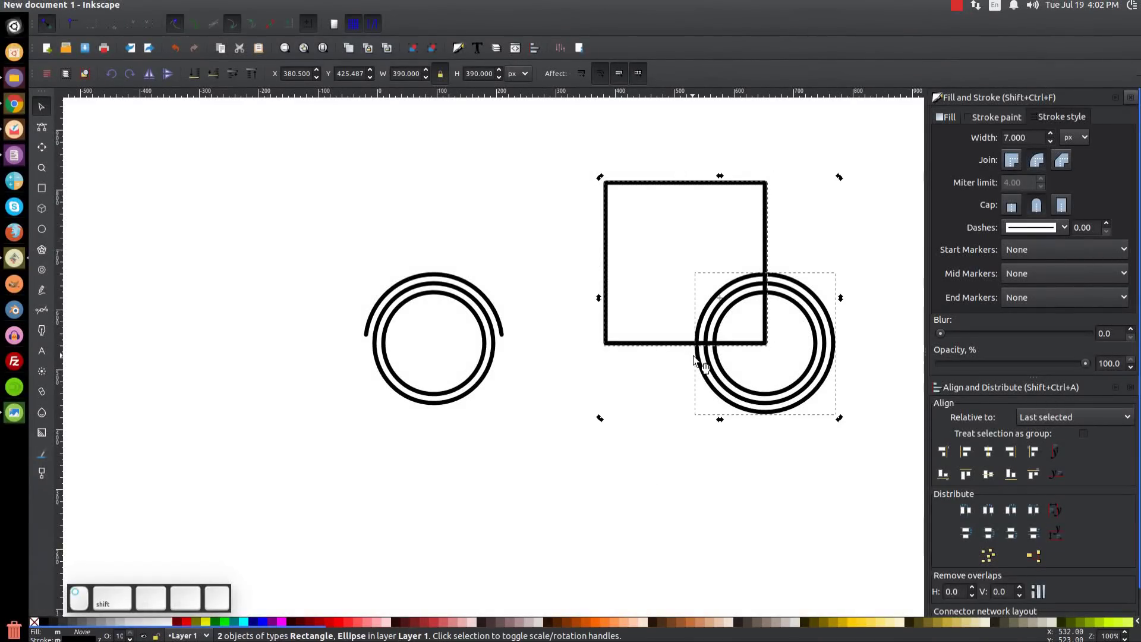
left_click(186, 6)
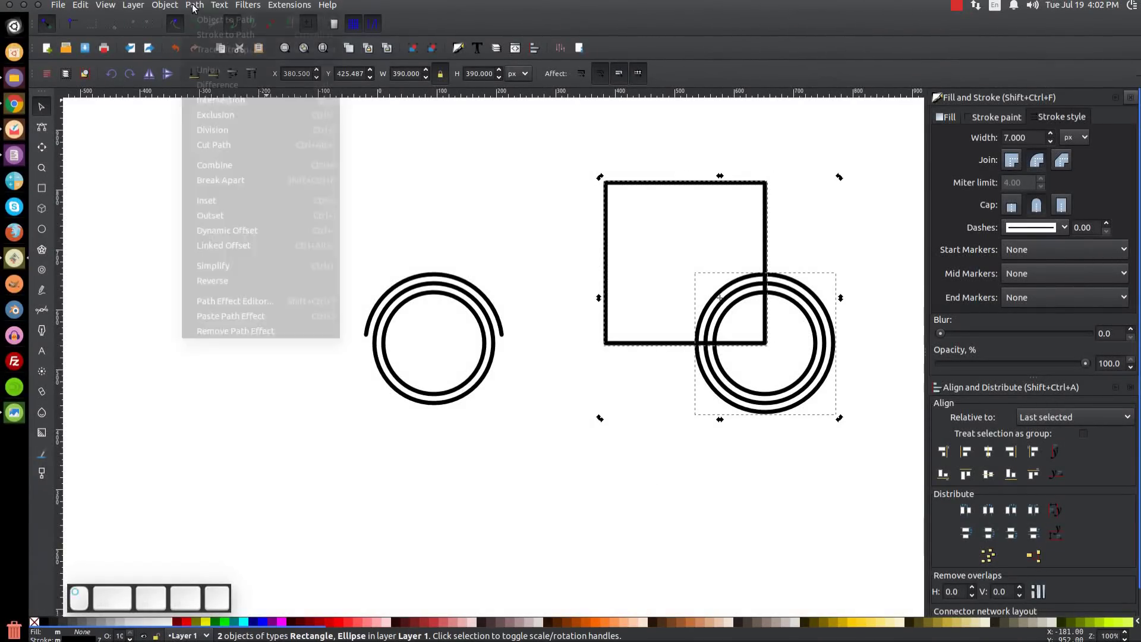
left_click(210, 144)
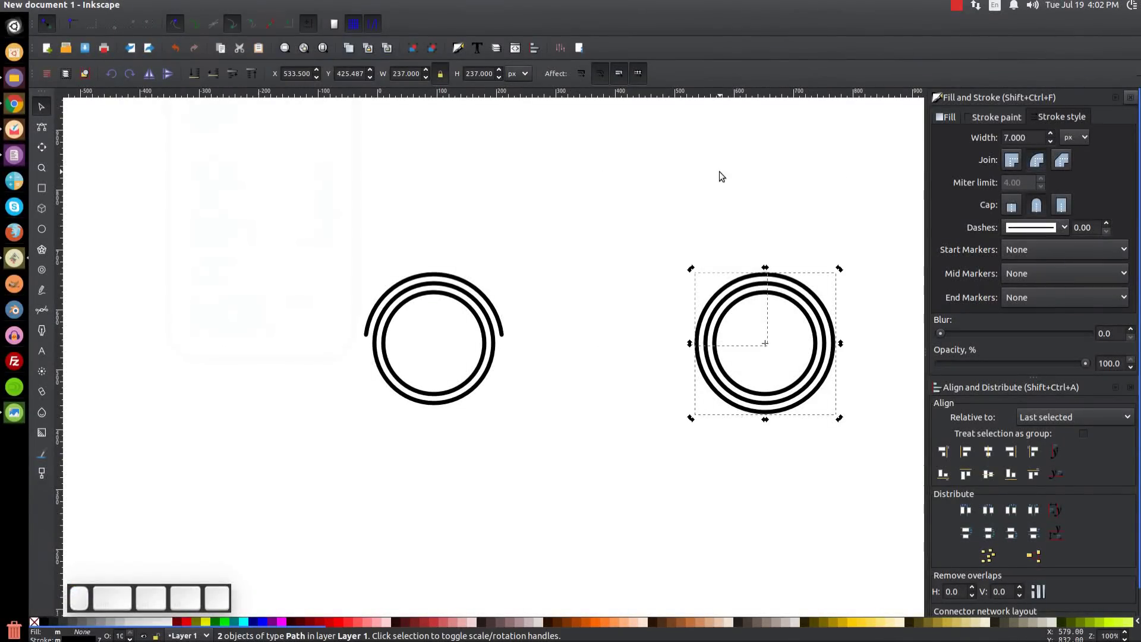
left_click(737, 324)
left_click_drag(774, 419, 866, 544)
key("Delete")
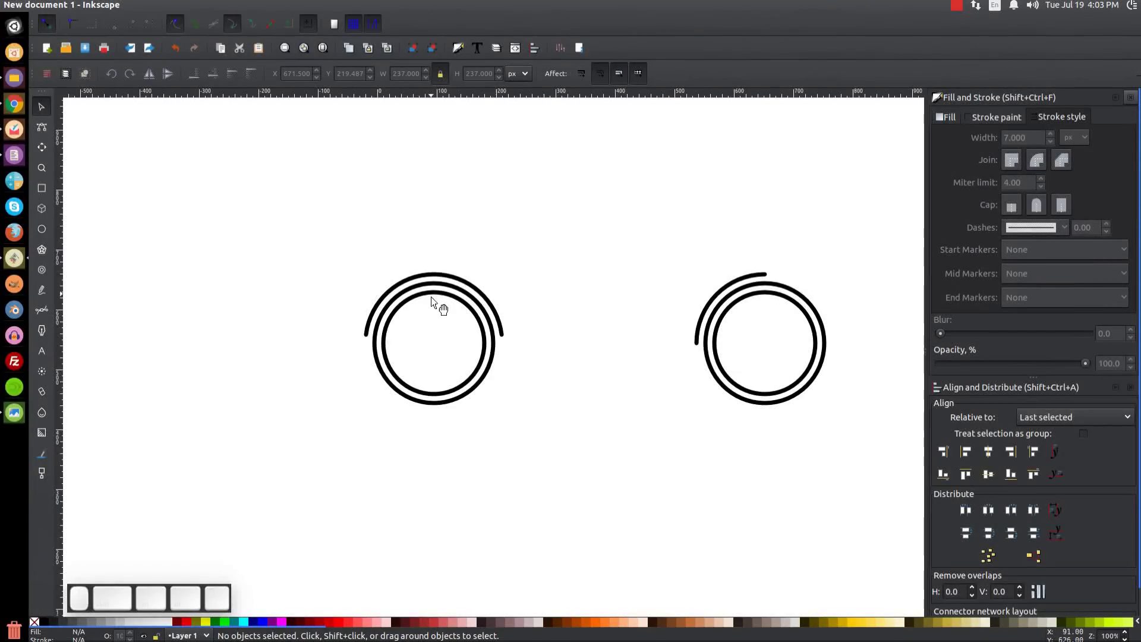
- Draw a vertical straight line about 169 px long from top to bottom of the left wheel's inner circle
left_click(42, 309)
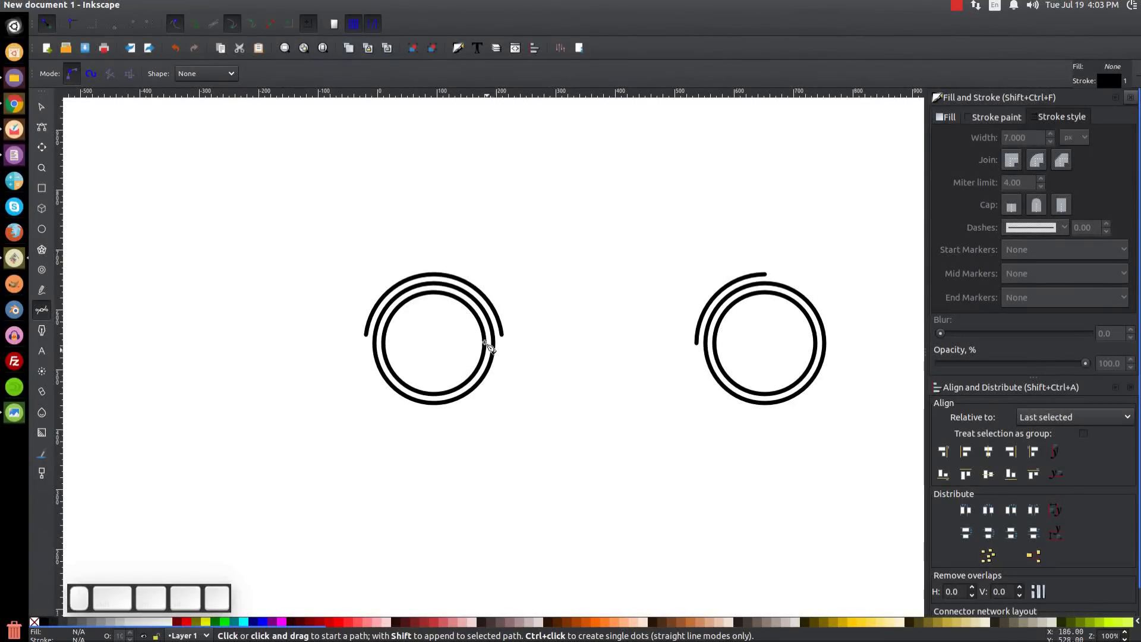
key("plus")
key("plus")
key("plus")
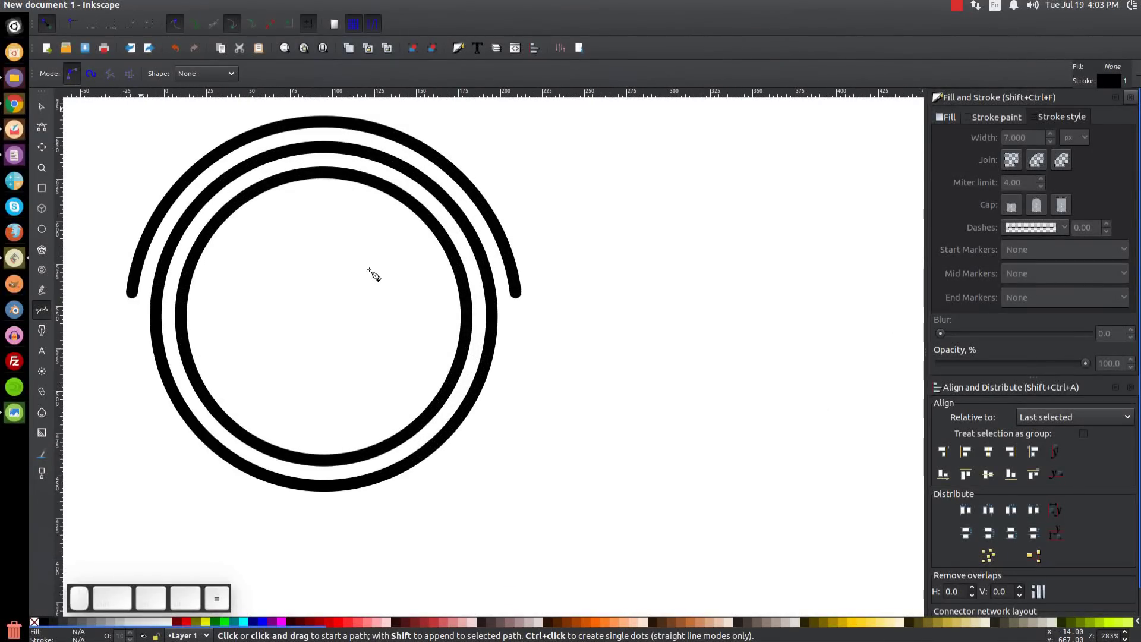
left_click_drag(313, 265, 544, 374)
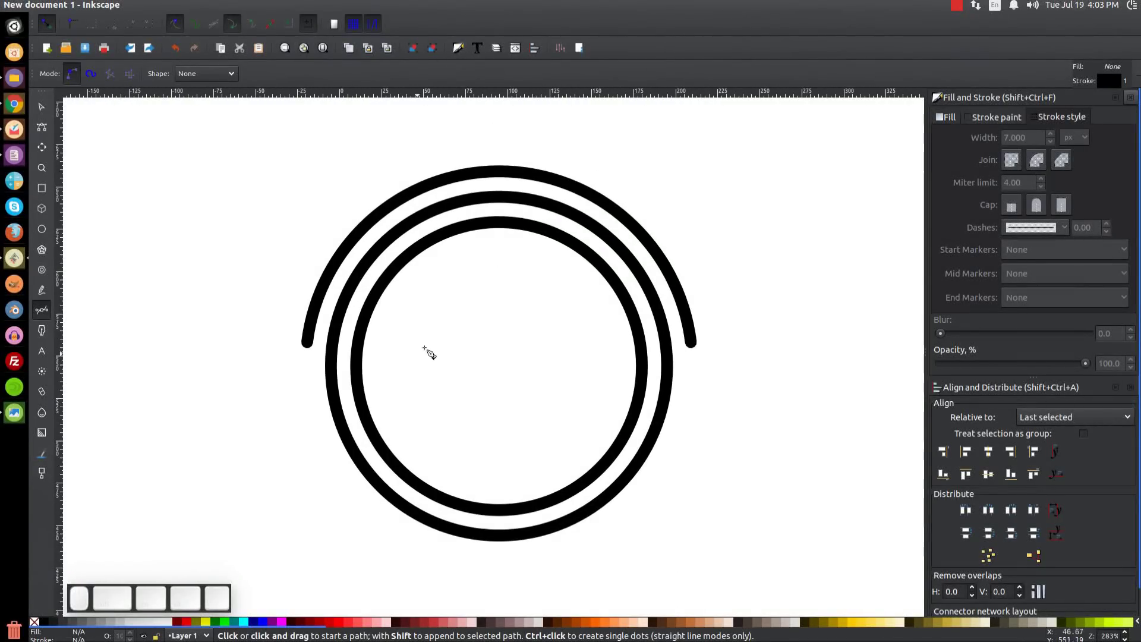
left_click(497, 224)
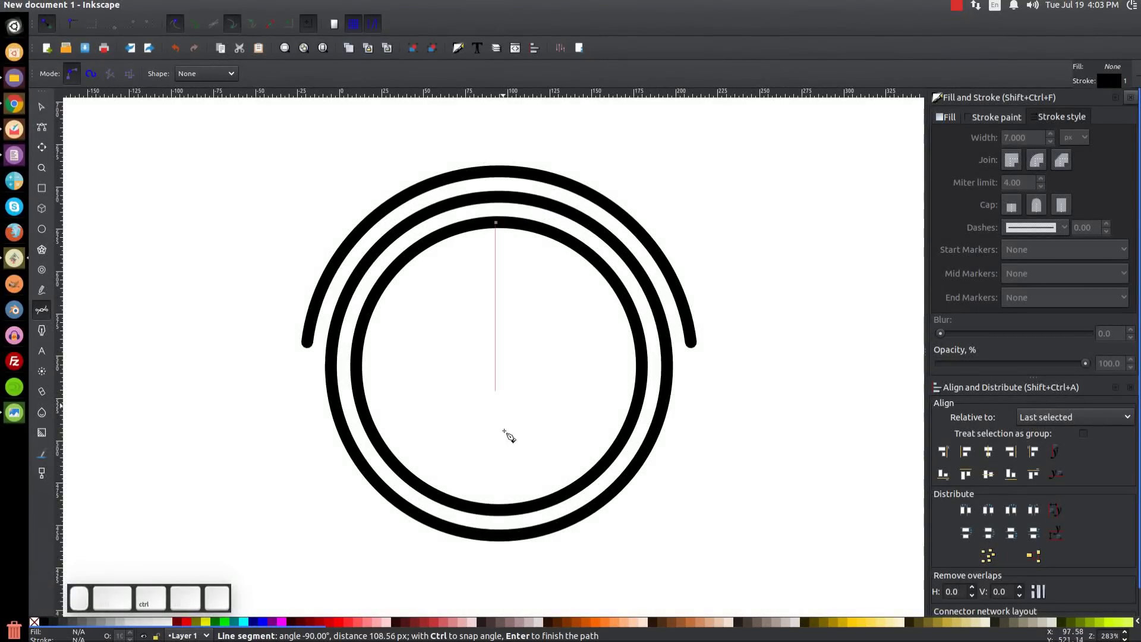
left_click(502, 510)
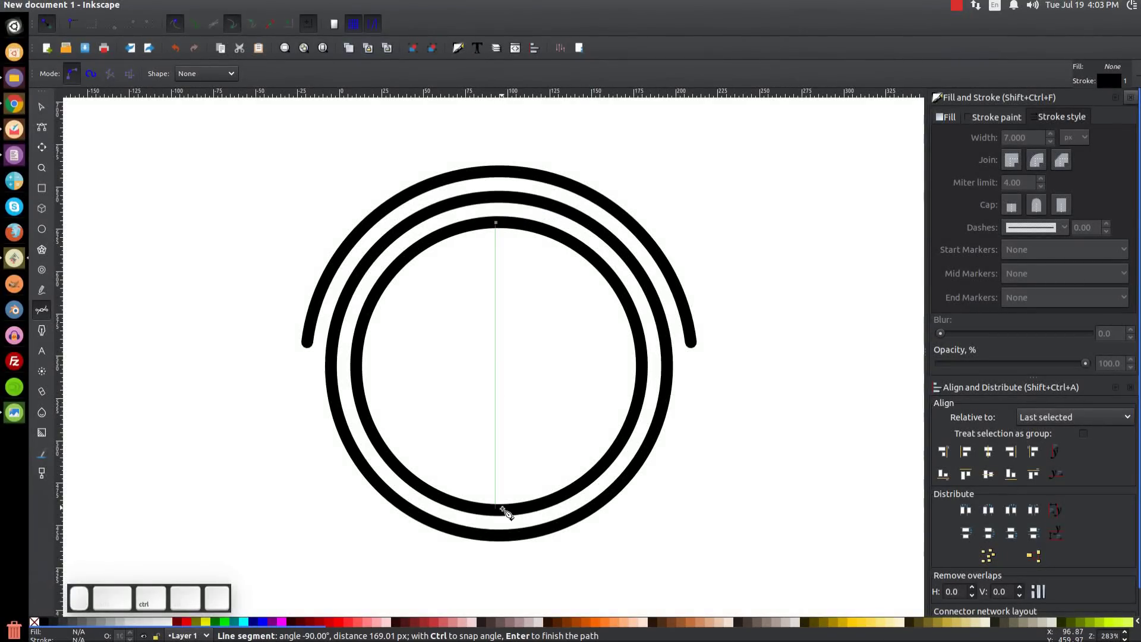
key("Return")
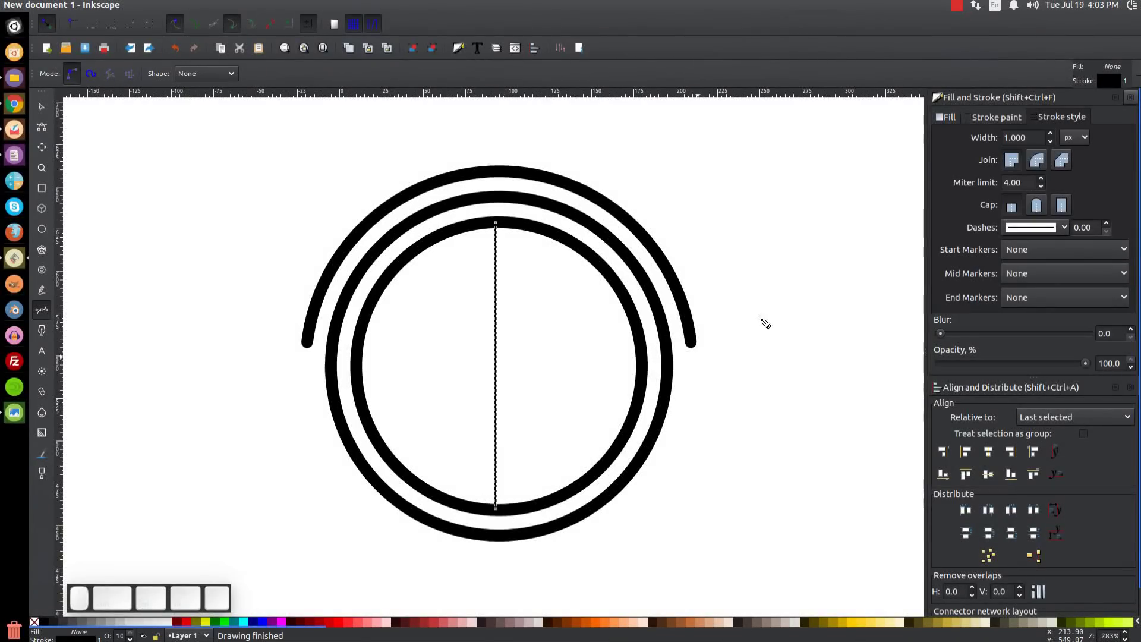
- Set the vertical spoke line's stroke width to 4 px
left_click_drag(1035, 143, 972, 137)
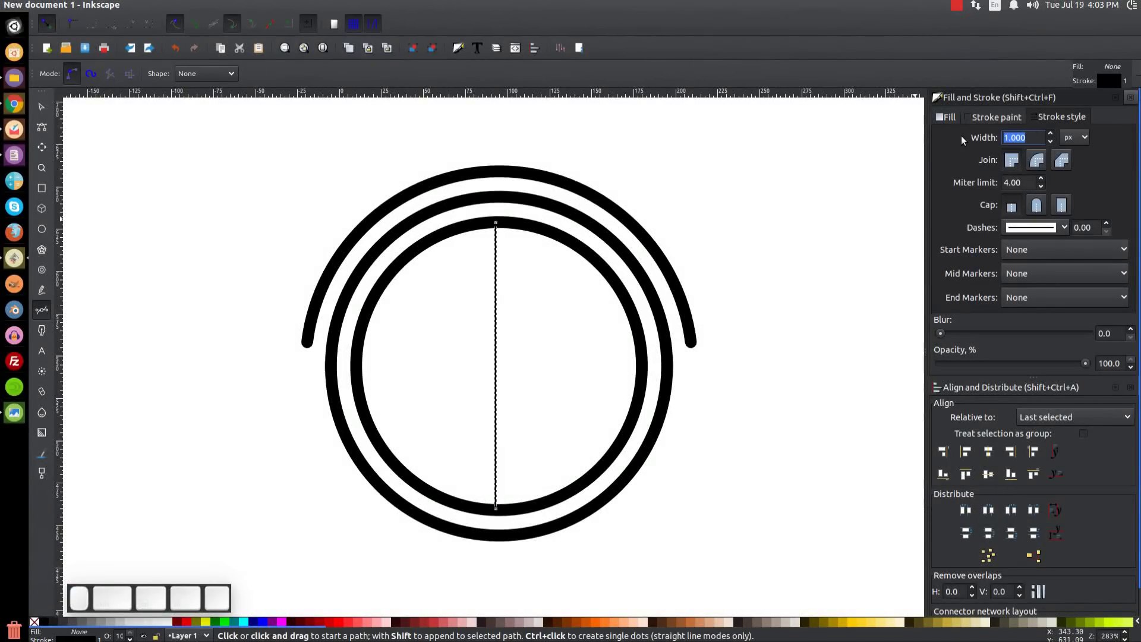
type("4")
key("Return")
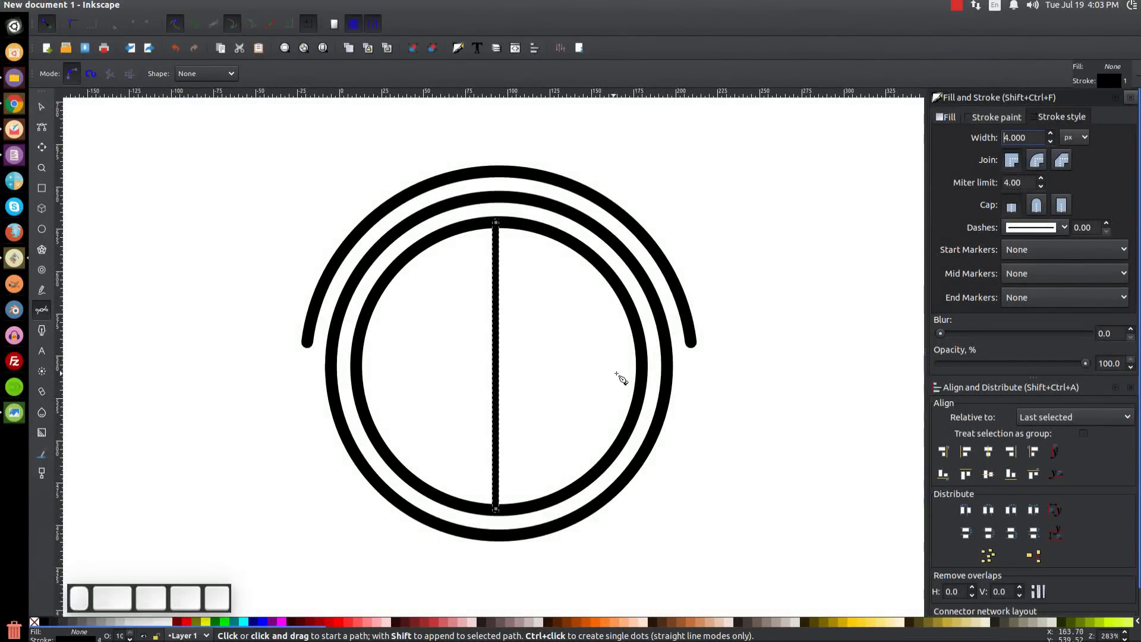
- Place the spoke line left of the wheel and duplicate and rotate it in 30-degree increments into a six-line star
left_click(43, 108)
scroll(551, 305, "down", 3)
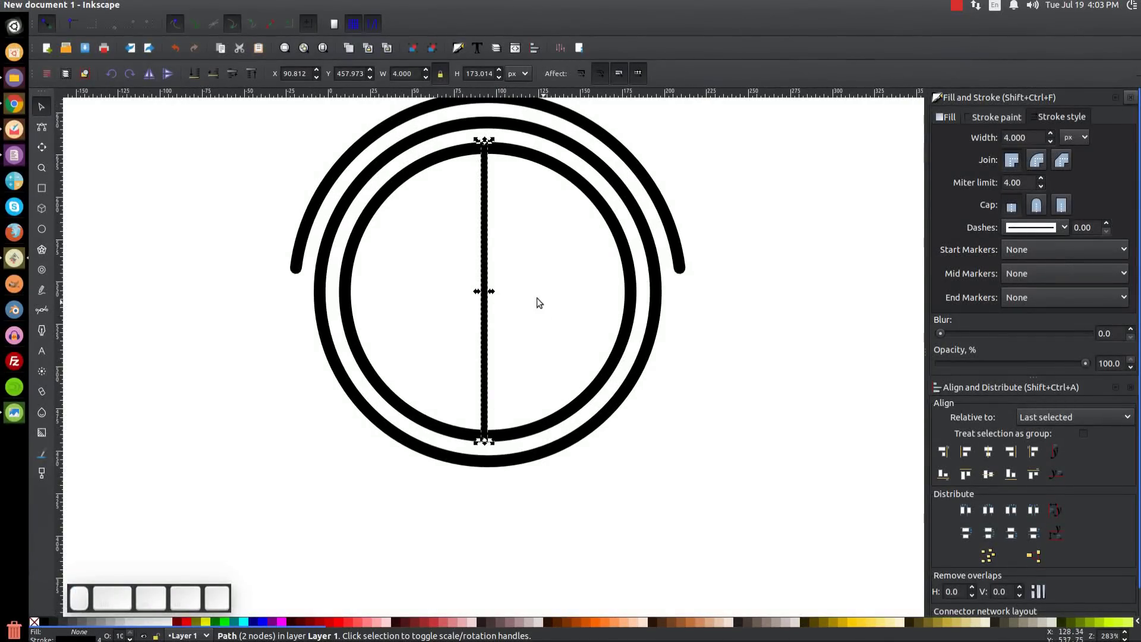
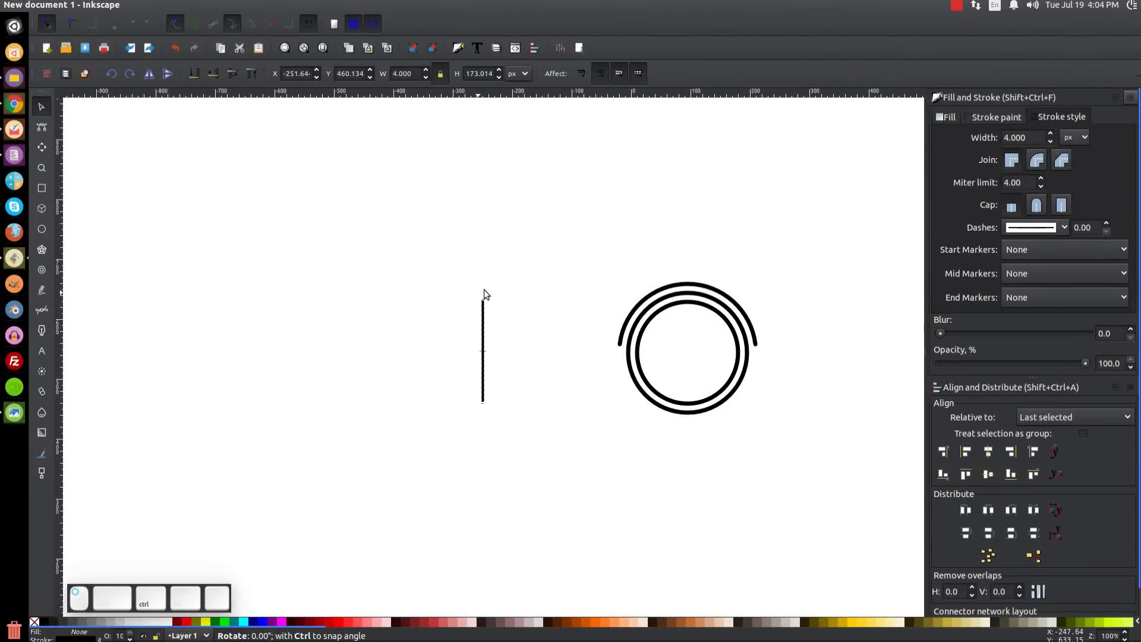
key("ctrl+d")
left_click_drag(491, 310, 513, 394)
key("space")
key("space")
key("space")
- Group the six spoke lines and centre the group horizontally and vertically on the left wheel
left_click_drag(599, 482, 363, 177)
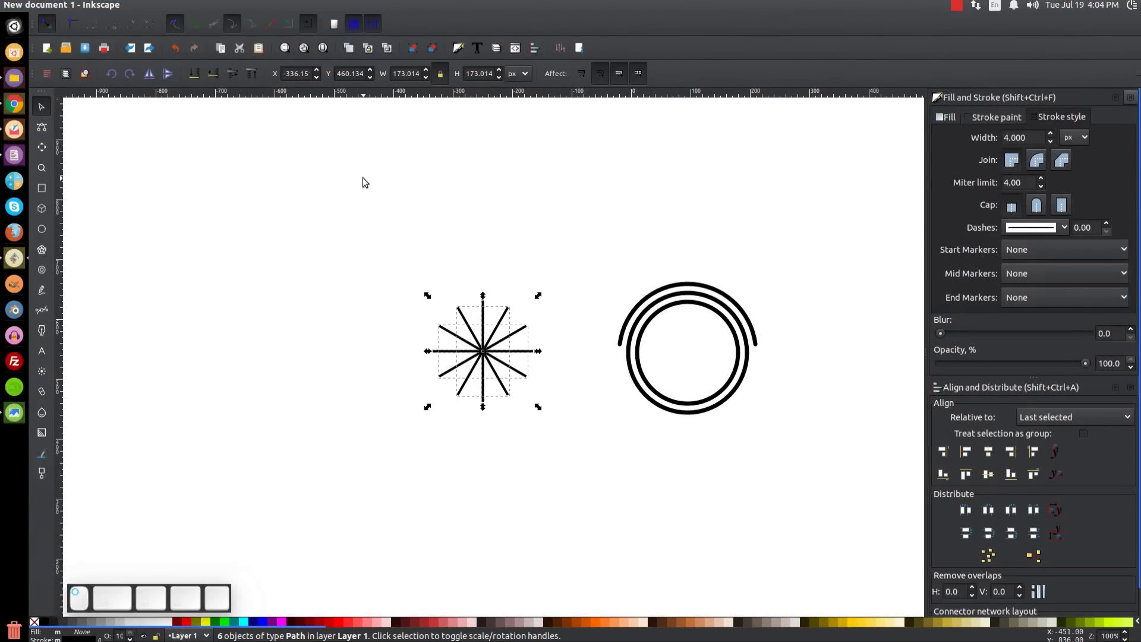
left_click(413, 48)
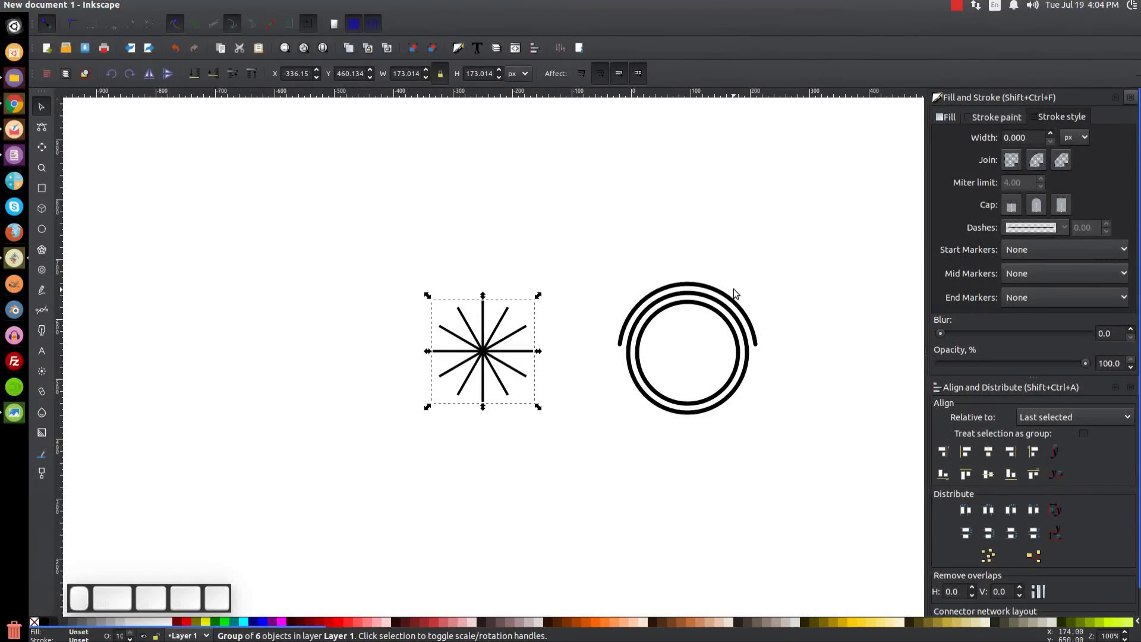
left_click(679, 305, "shift")
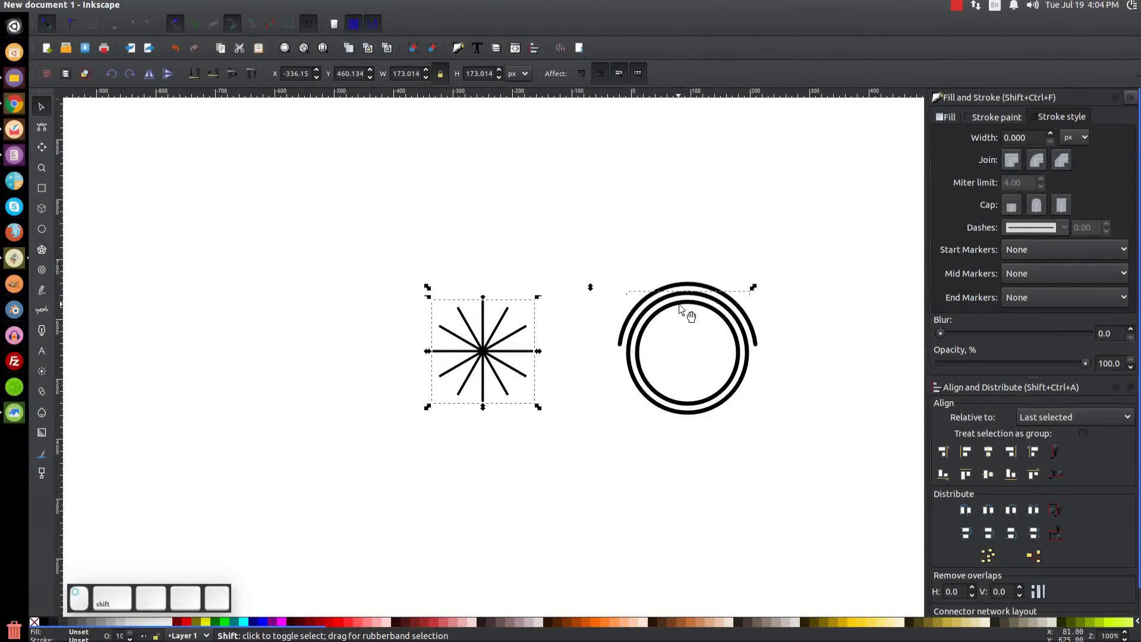
left_click(989, 453)
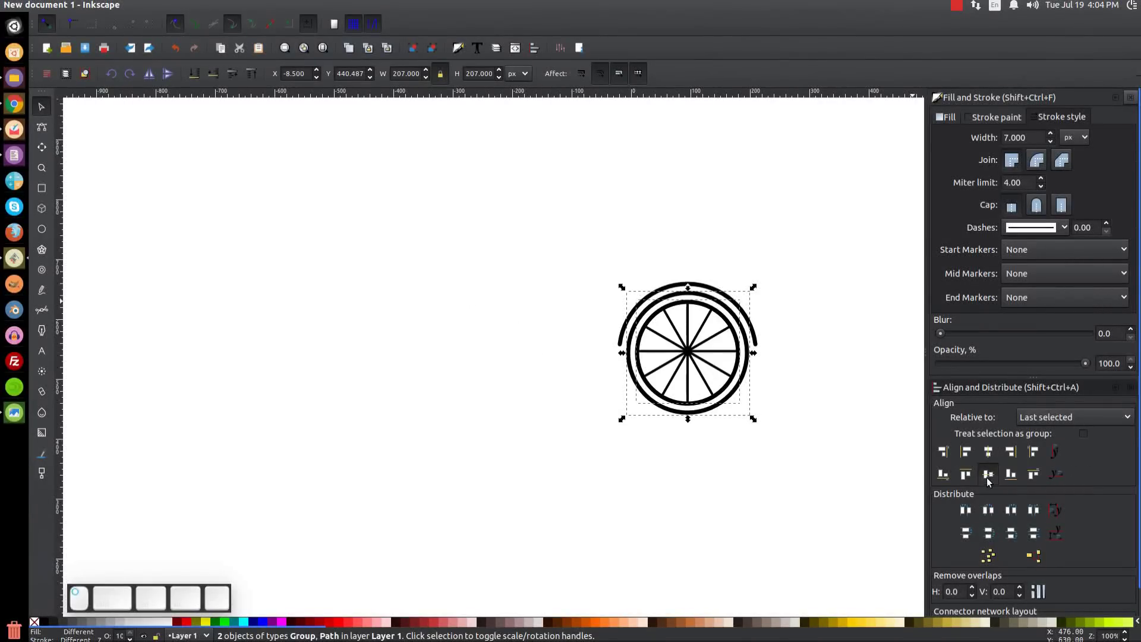
left_click_drag(788, 348, 517, 369)
left_click(540, 287)
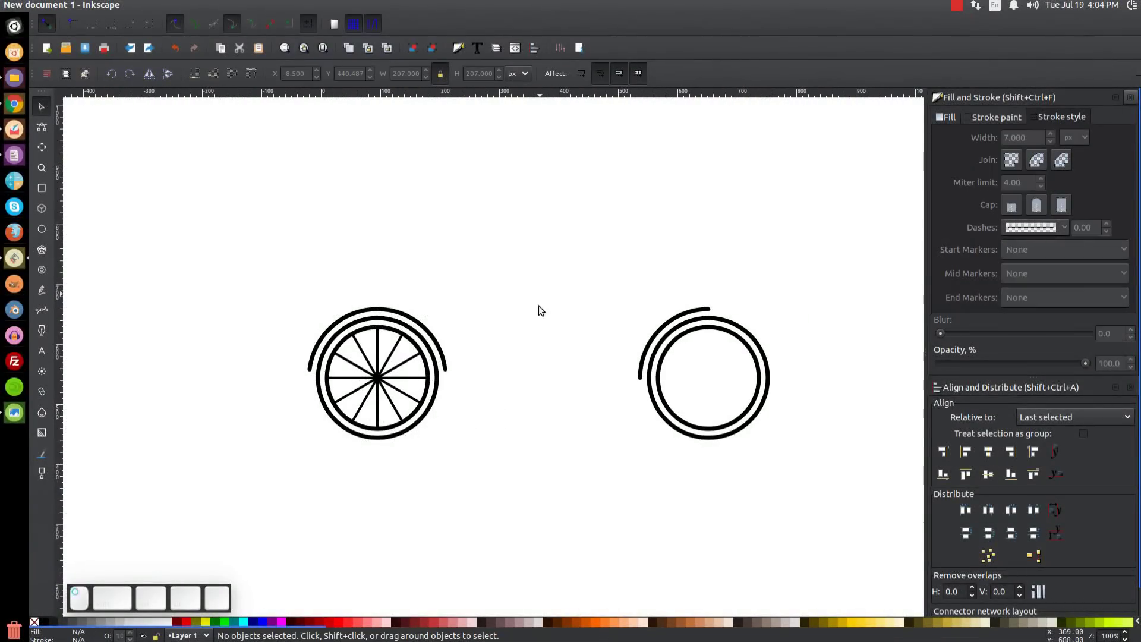
- Duplicate the spoke group and centre the copy on the right wheel
left_click(378, 376)
right_click(386, 381)
left_click(436, 199)
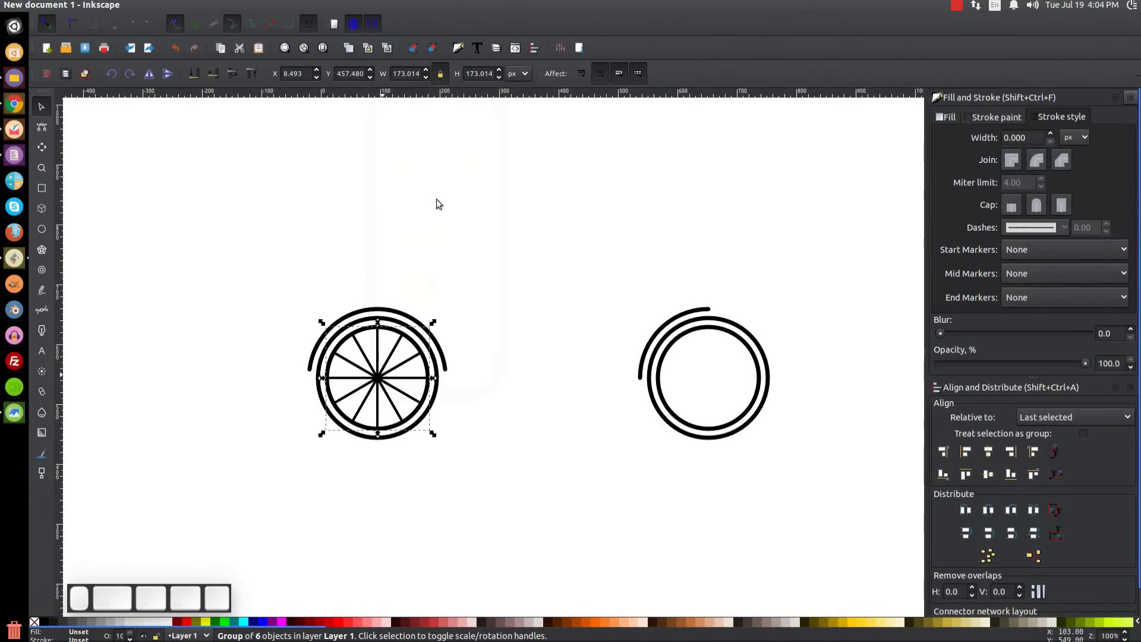
left_click(704, 330, "shift")
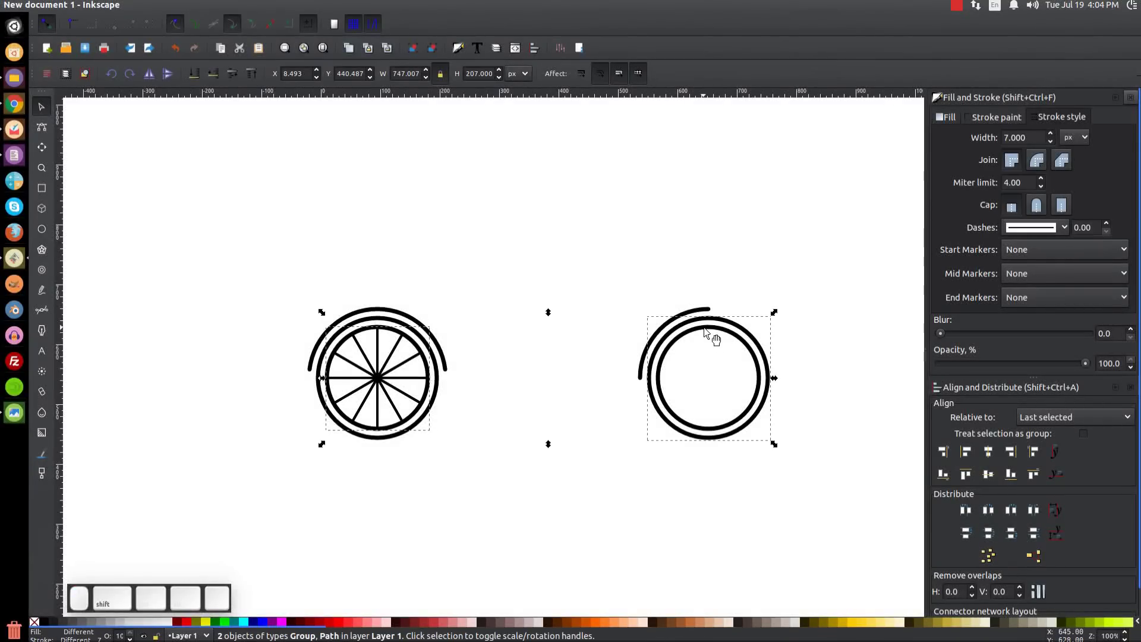
left_click(988, 452)
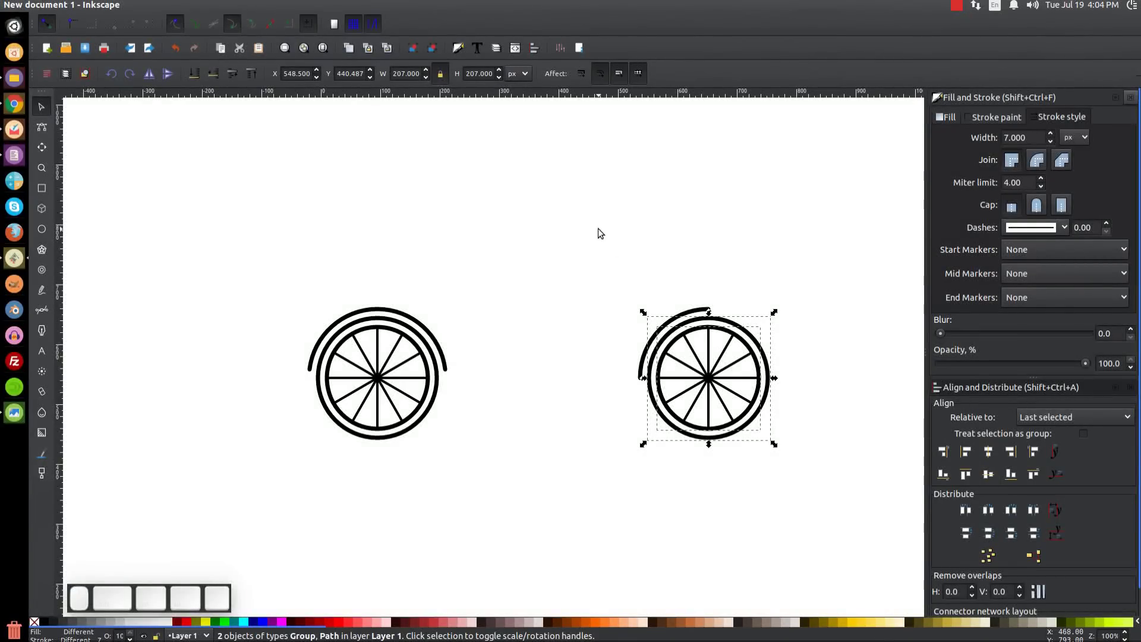
left_click(750, 164)
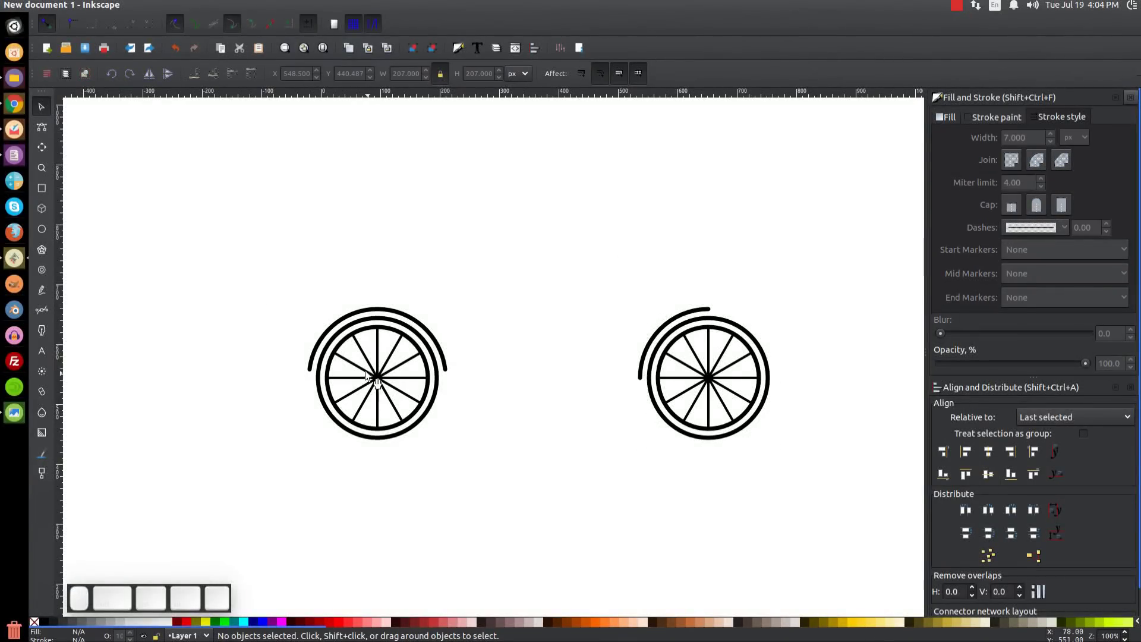
- Draw a small circle about 59 px across above and between the wheels, with a 7 px stroke
left_click(41, 230)
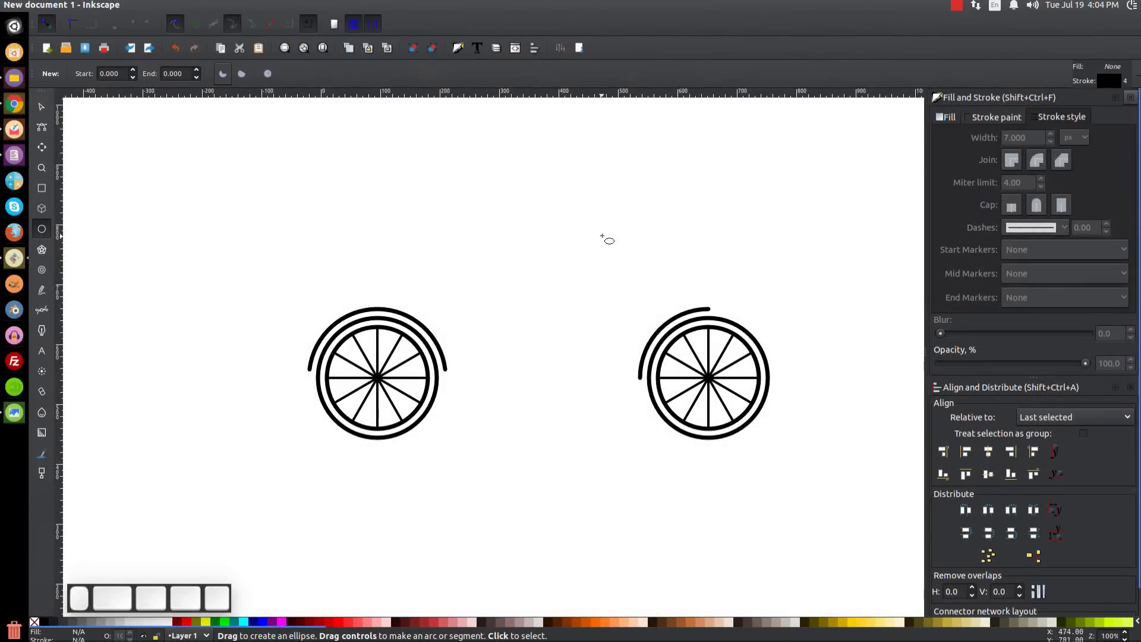
left_click_drag(526, 255, 544, 270)
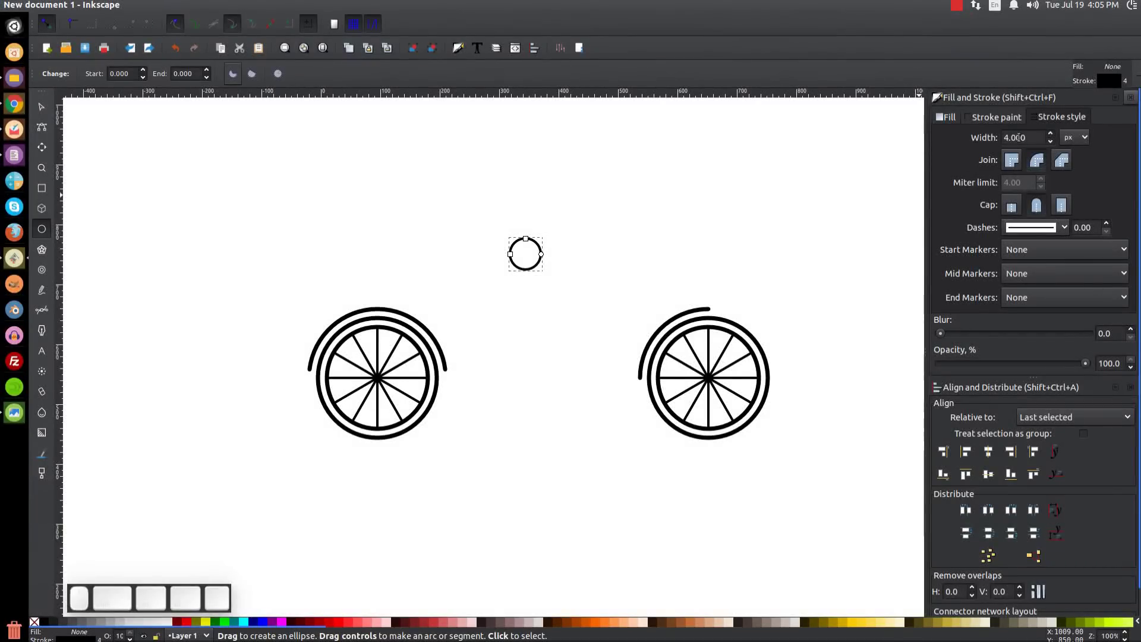
left_click_drag(1028, 139, 1000, 138)
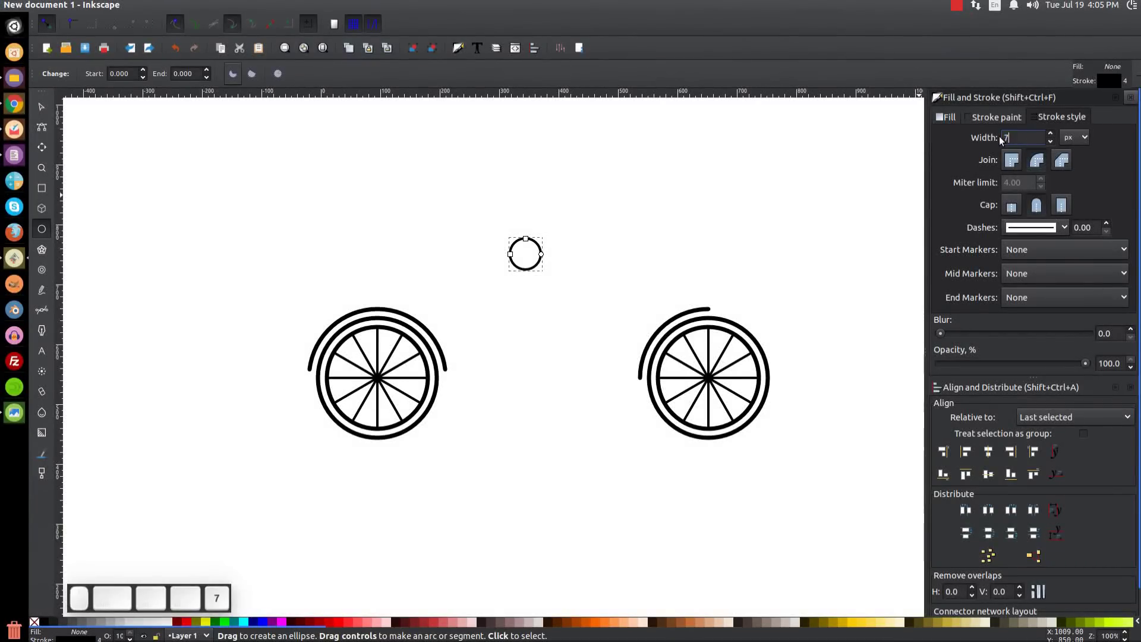
key("Return")
- Centre the small hub circle horizontally and vertically on the left wheel
left_click(40, 107)
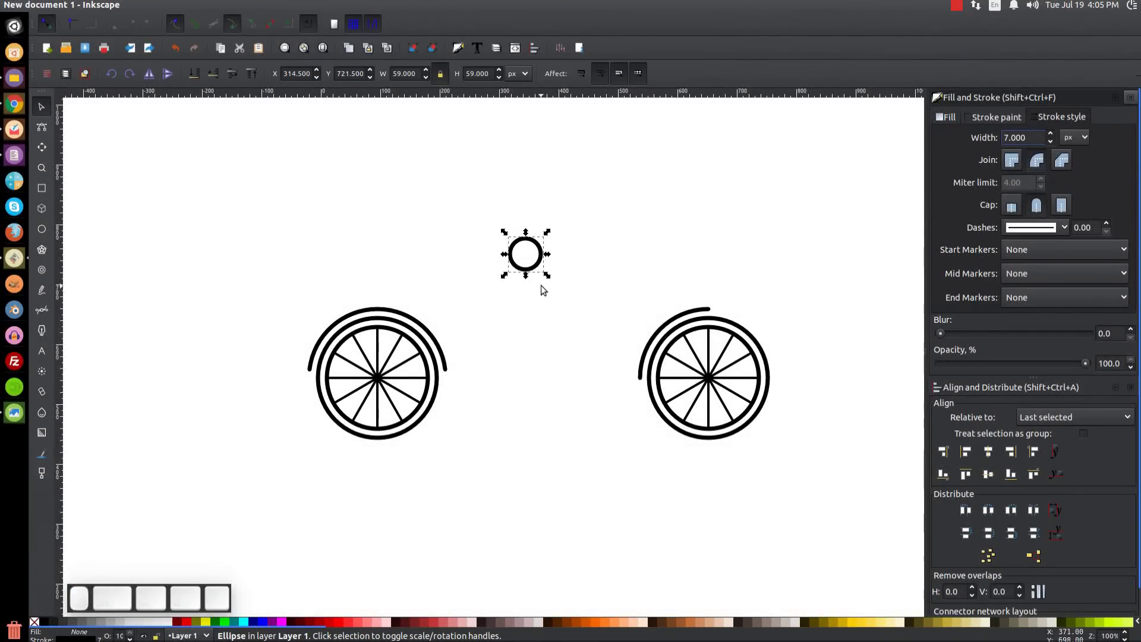
left_click(314, 397, "shift")
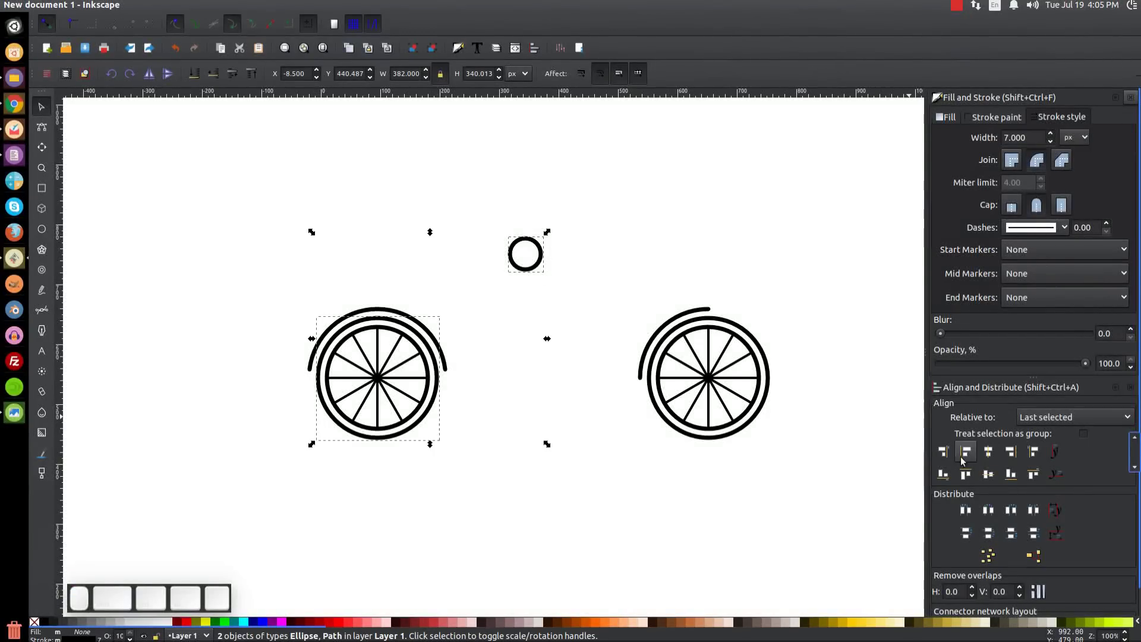
left_click(989, 451)
left_click(990, 474)
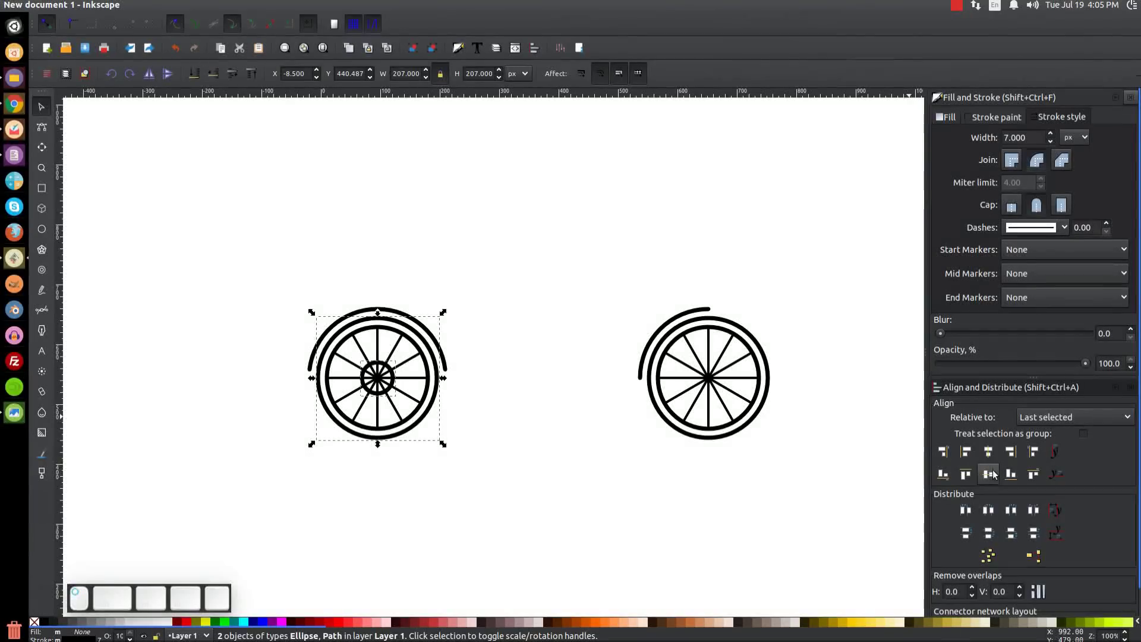
scroll(519, 462, "left", 4)
left_click(640, 393)
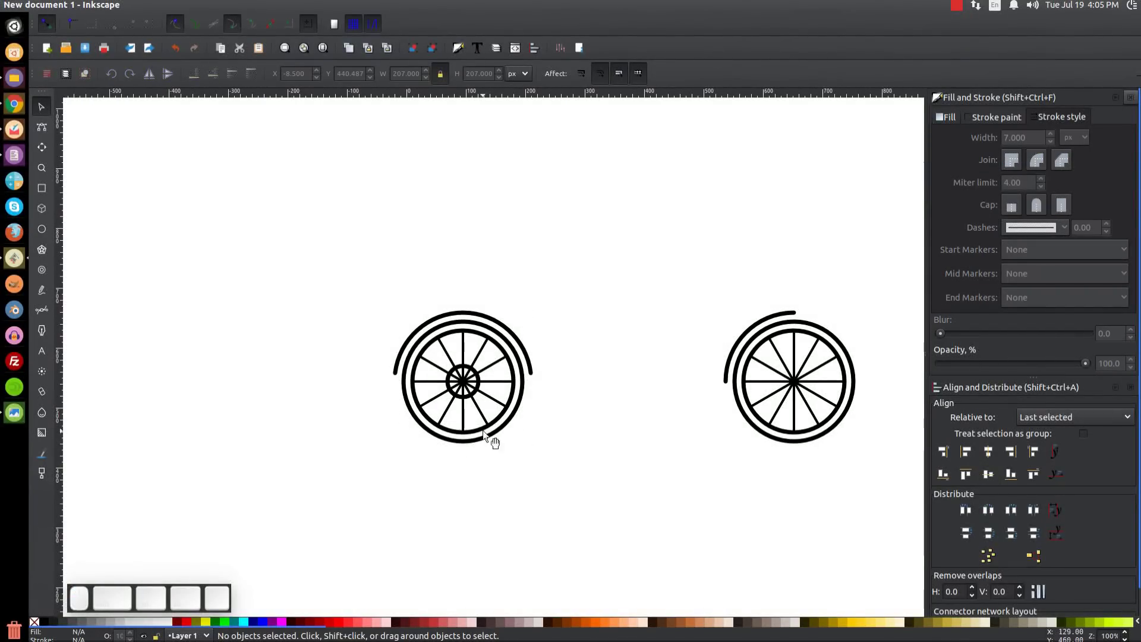
- Fill the left hub circle with white and scale it down about its centre to 33 px
left_click(456, 401)
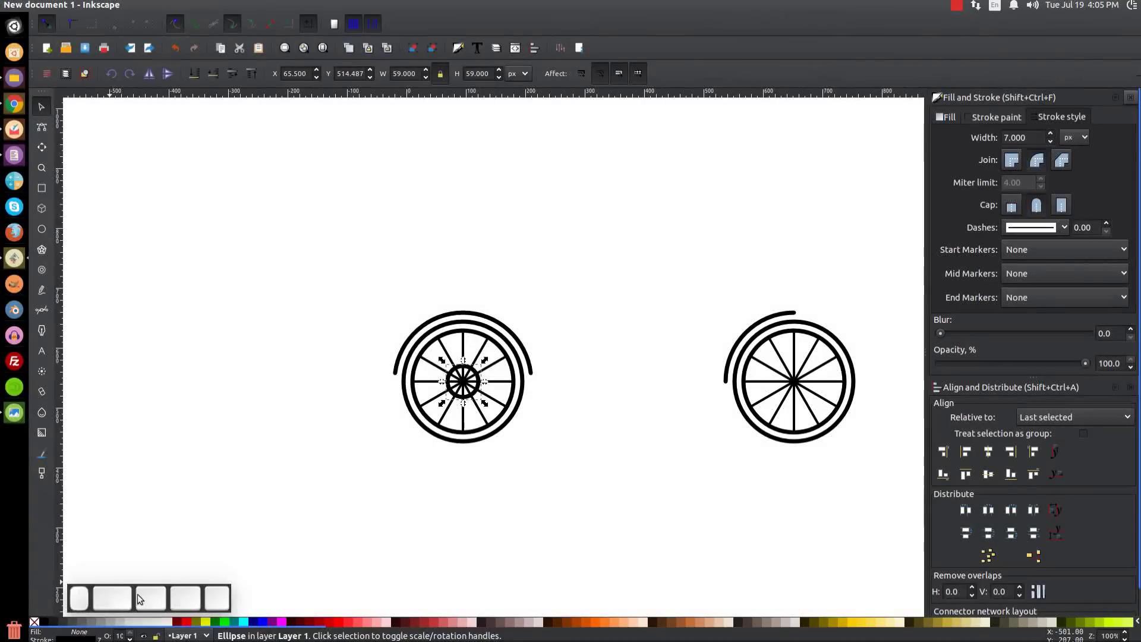
left_click(170, 623)
left_click_drag(490, 405, 477, 403)
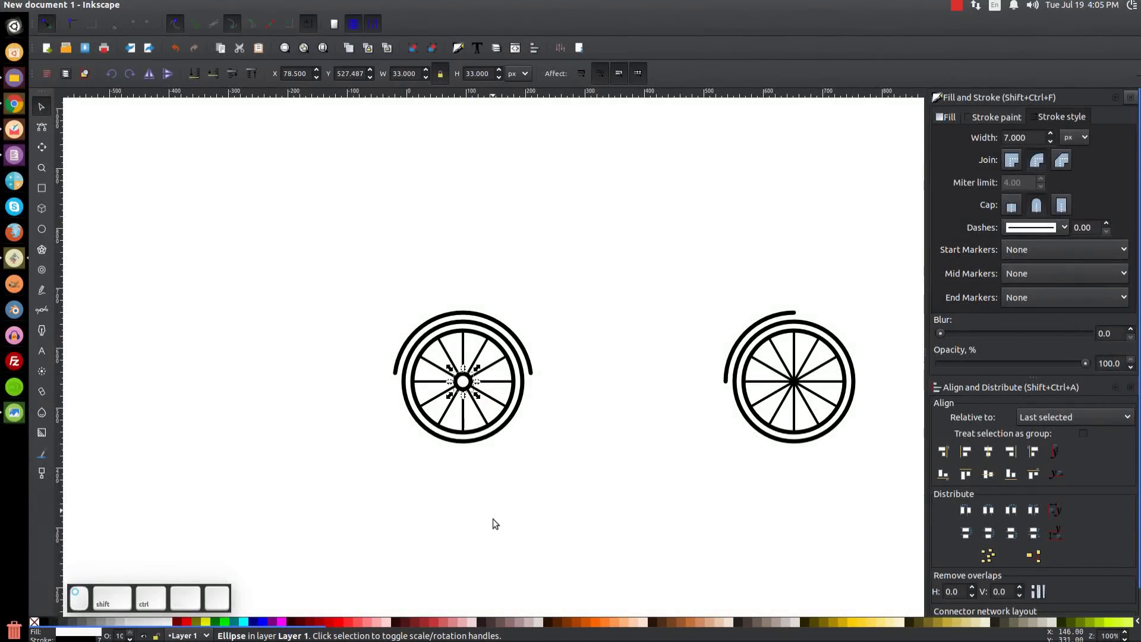
- Duplicate the white hub circle and centre the copy horizontally and vertically on the right wheel
right_click(463, 383)
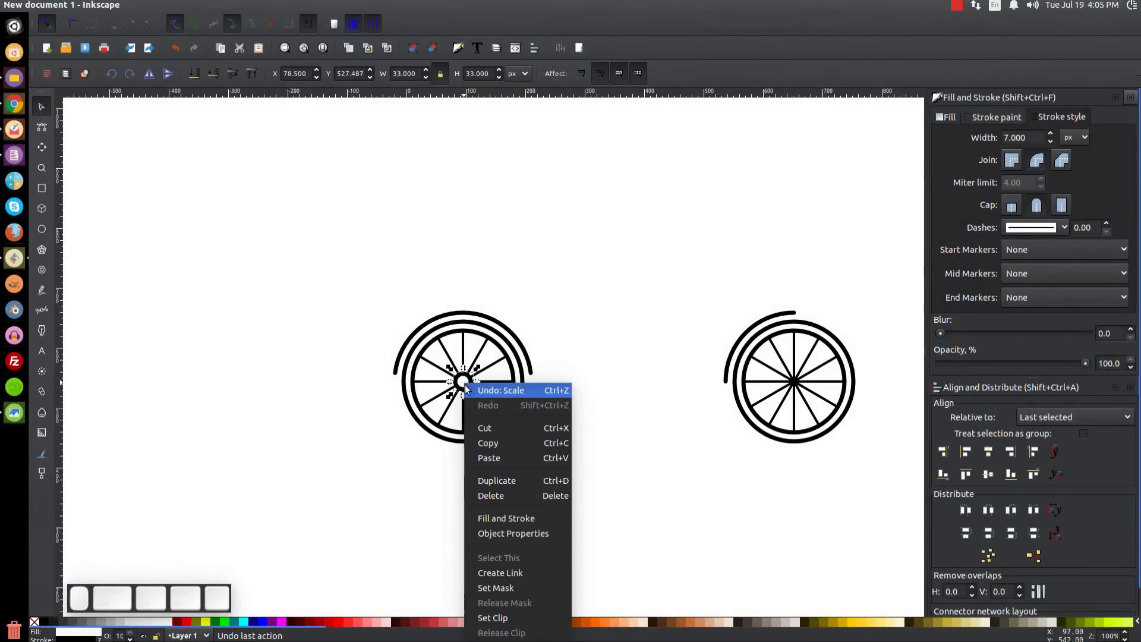
left_click(498, 479)
key("shift")
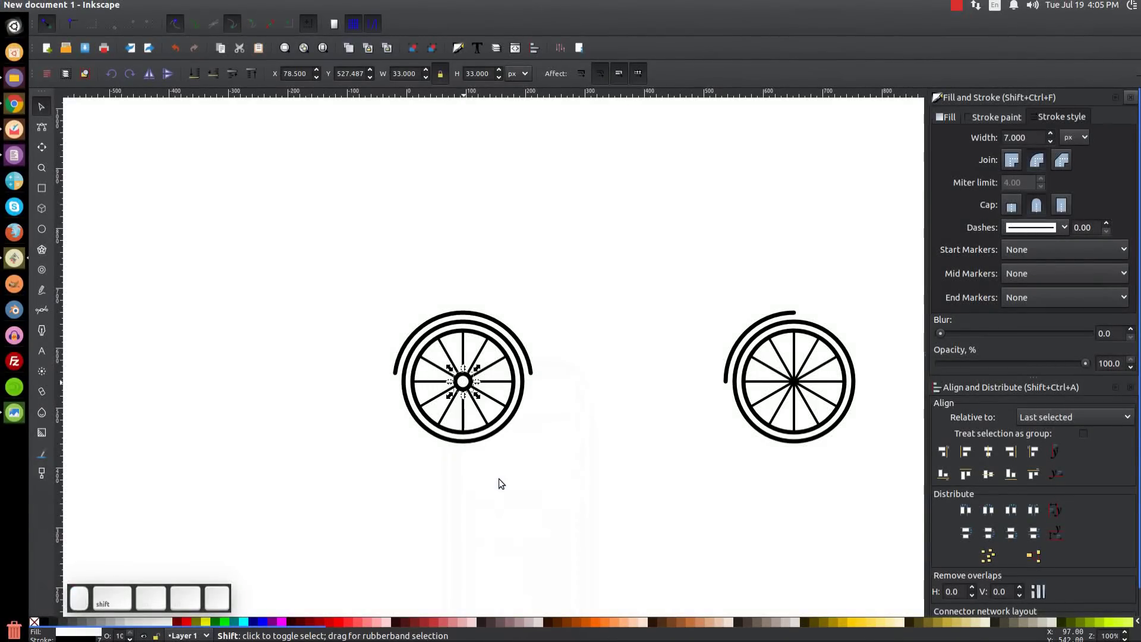
left_click(790, 444, "shift")
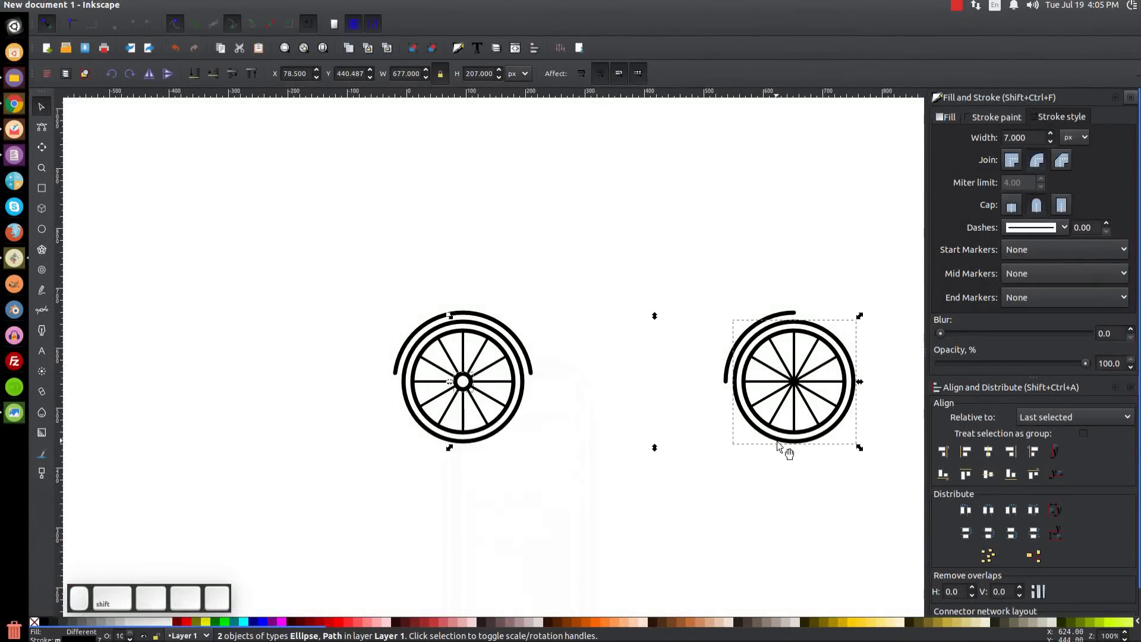
left_click(981, 451)
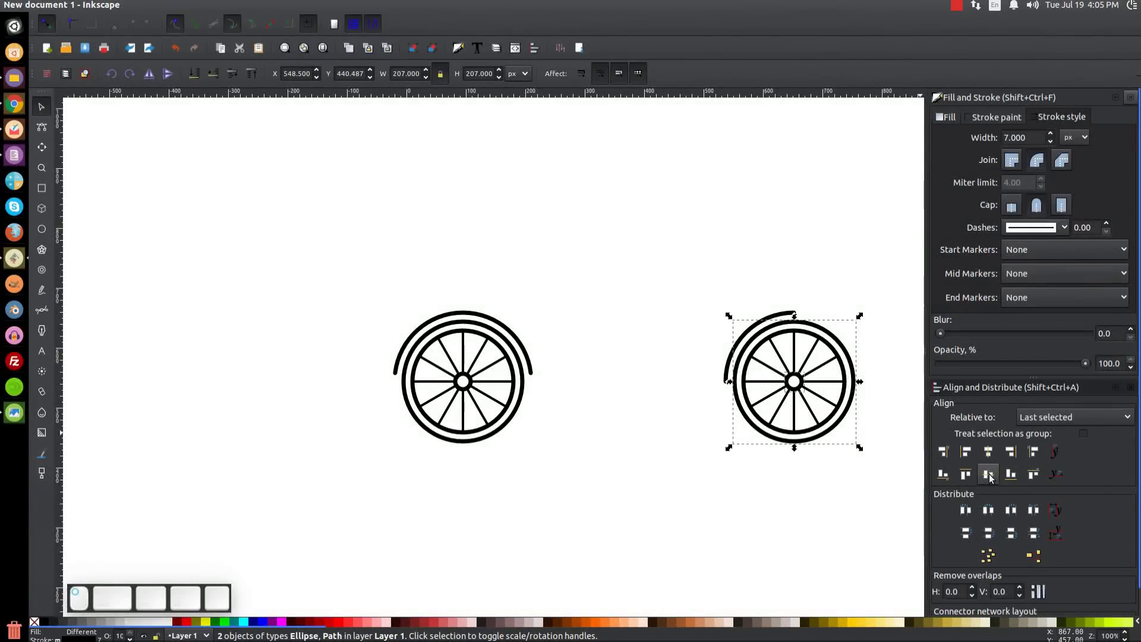
left_click(620, 259)
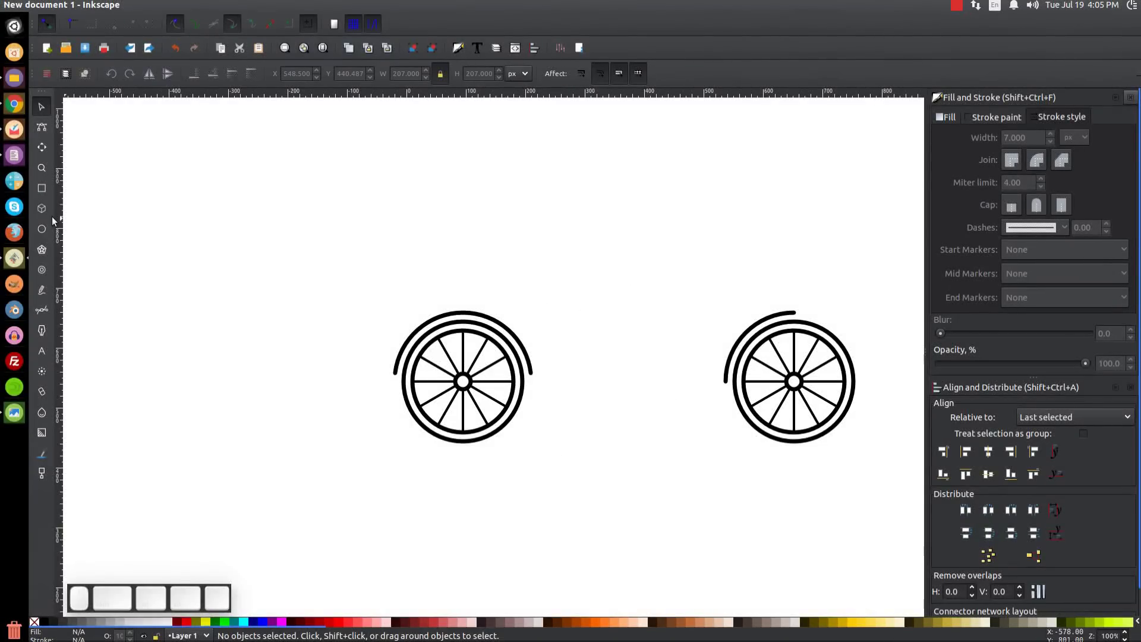
- Draw a square about 224 px wide above and between the wheels
left_click(38, 190)
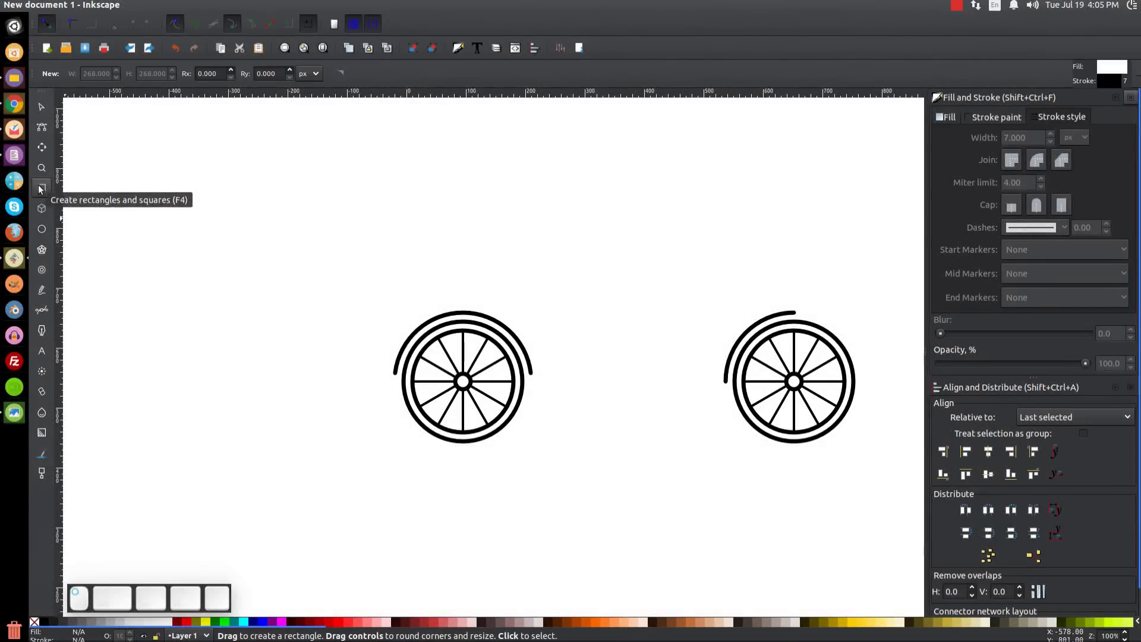
key("ctrl+shift")
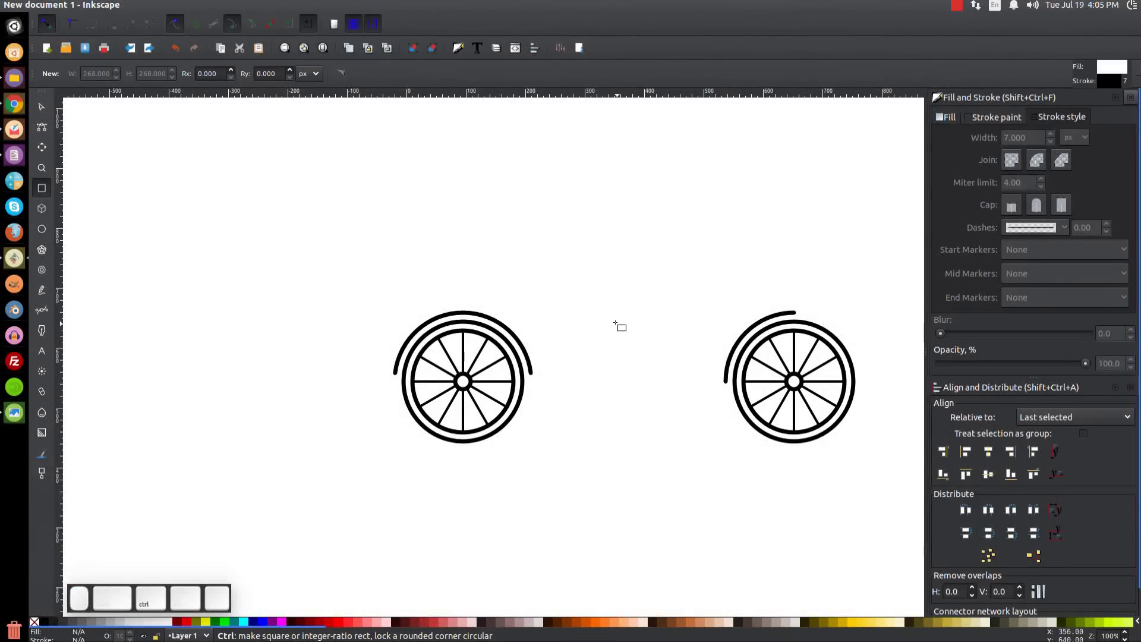
left_click_drag(547, 248, 620, 315)
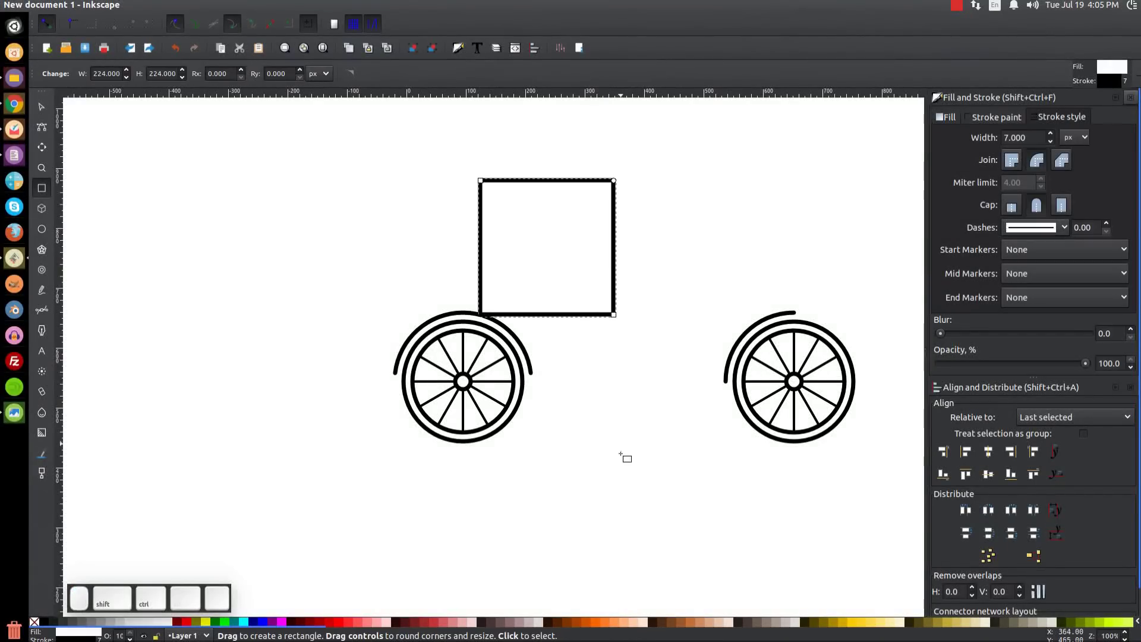
- Remove the square's fill and move it so its lower-left corner snaps to the centre of the left wheel's hub
left_click(47, 107)
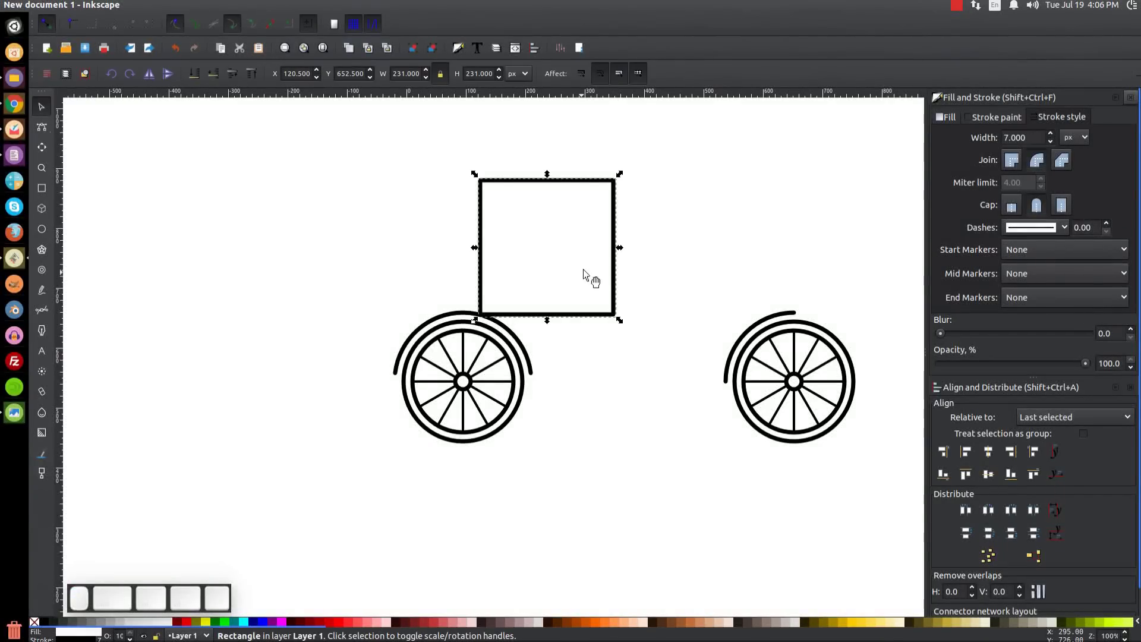
left_click_drag(581, 250, 580, 306)
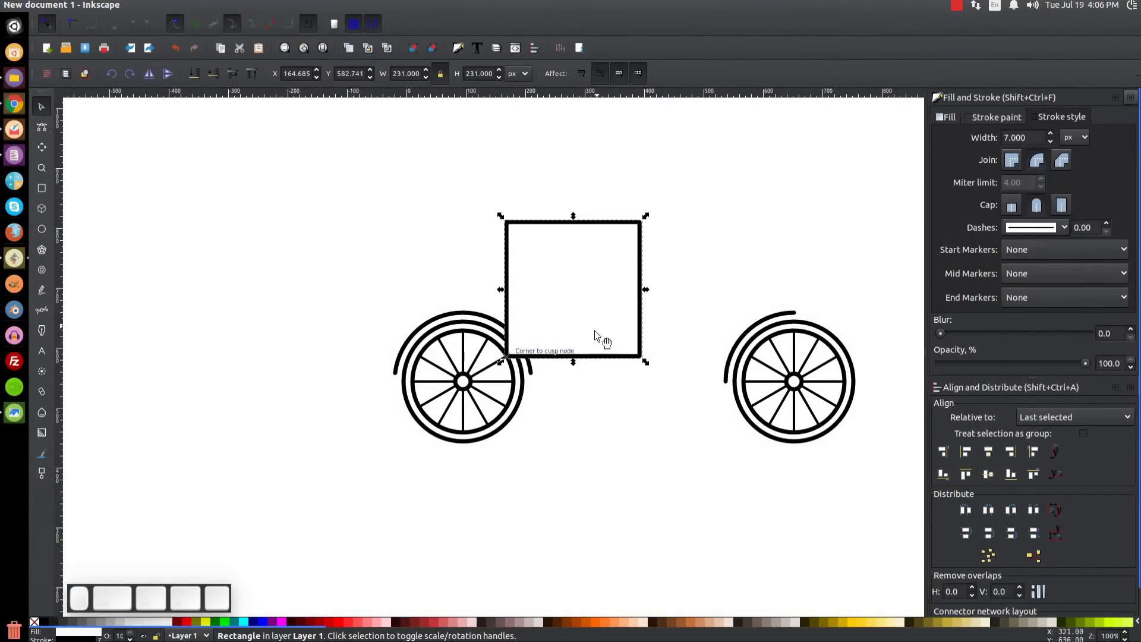
left_click(34, 621)
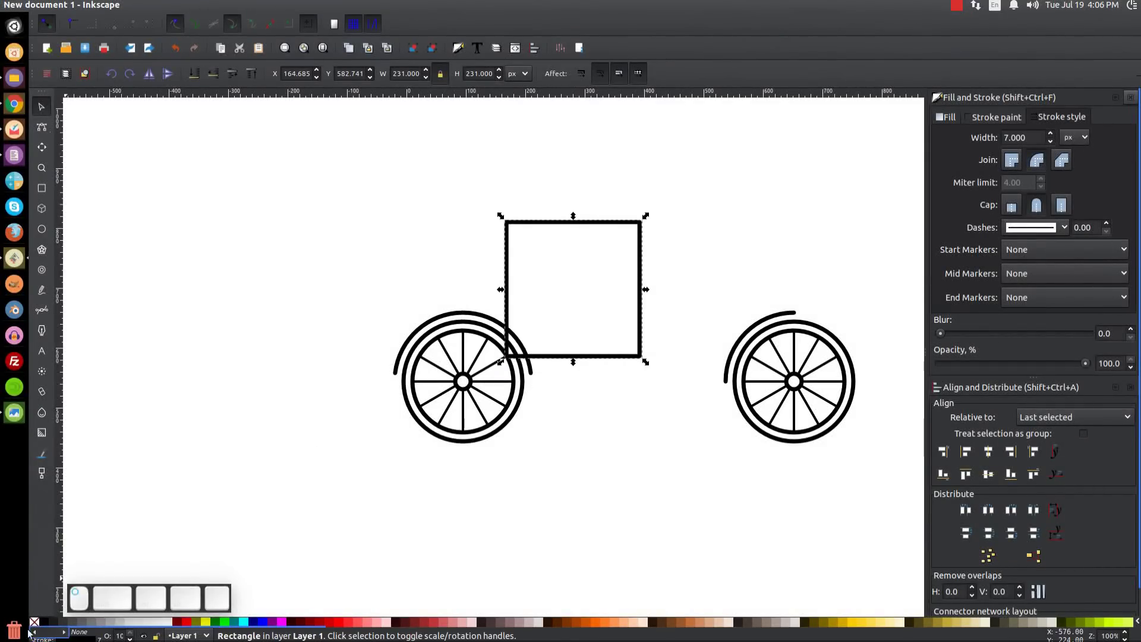
left_click_drag(547, 359, 467, 384)
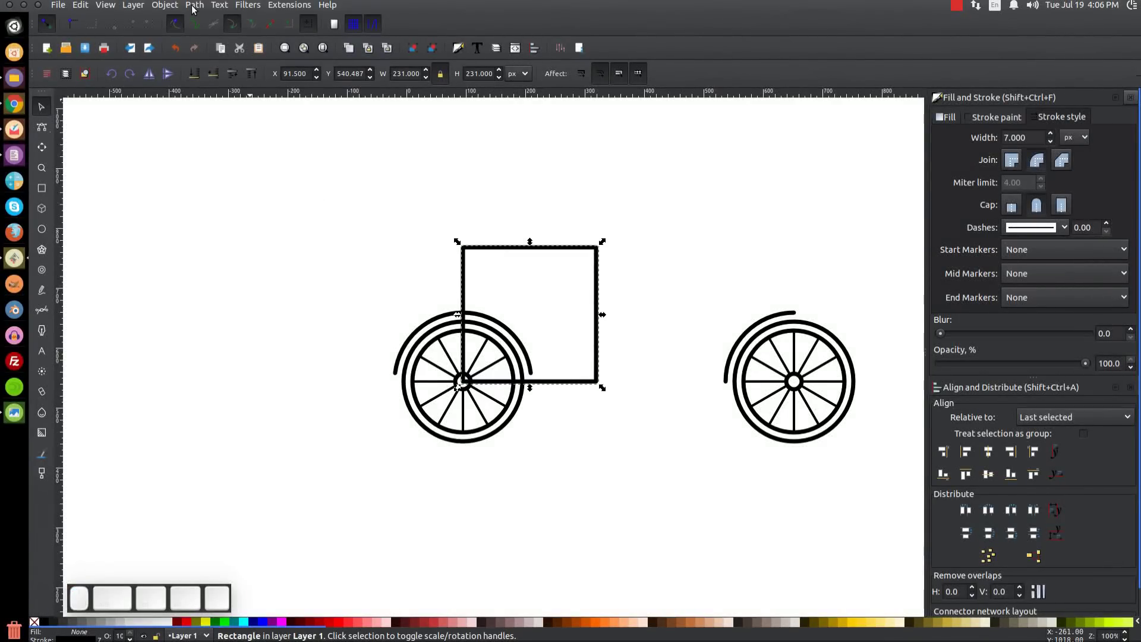
- Convert the square to a path, then lower its upper two nodes and shift them right into a slanted frame about 308 by 137 px
left_click(195, 6)
left_click(226, 18)
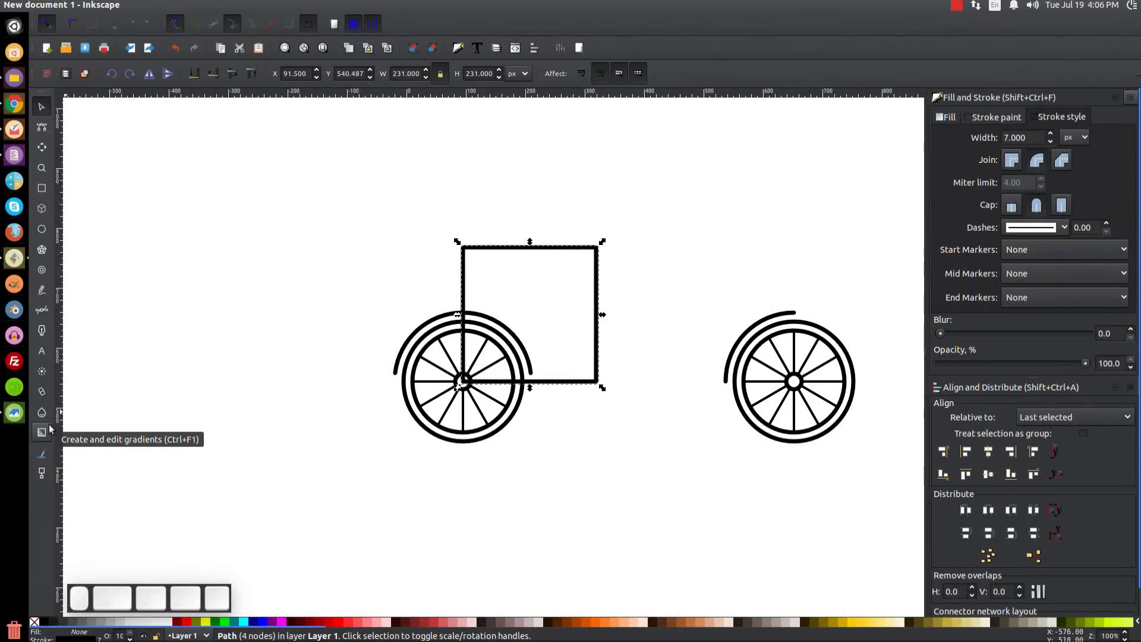
left_click(42, 128)
left_click_drag(654, 262, 344, 173)
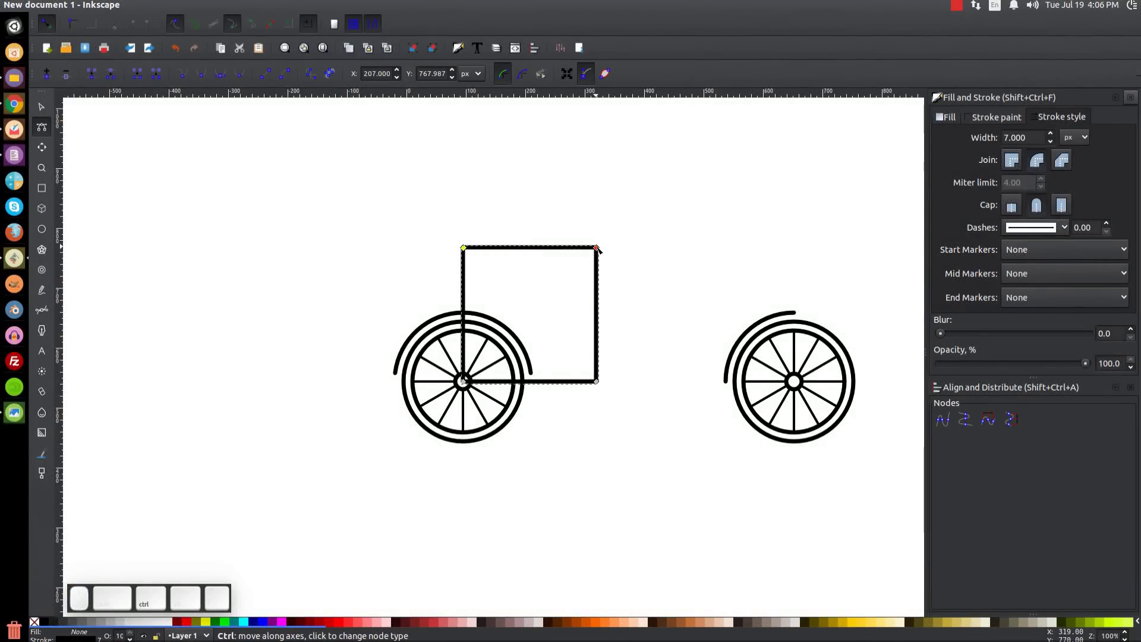
left_click_drag(597, 248, 598, 305)
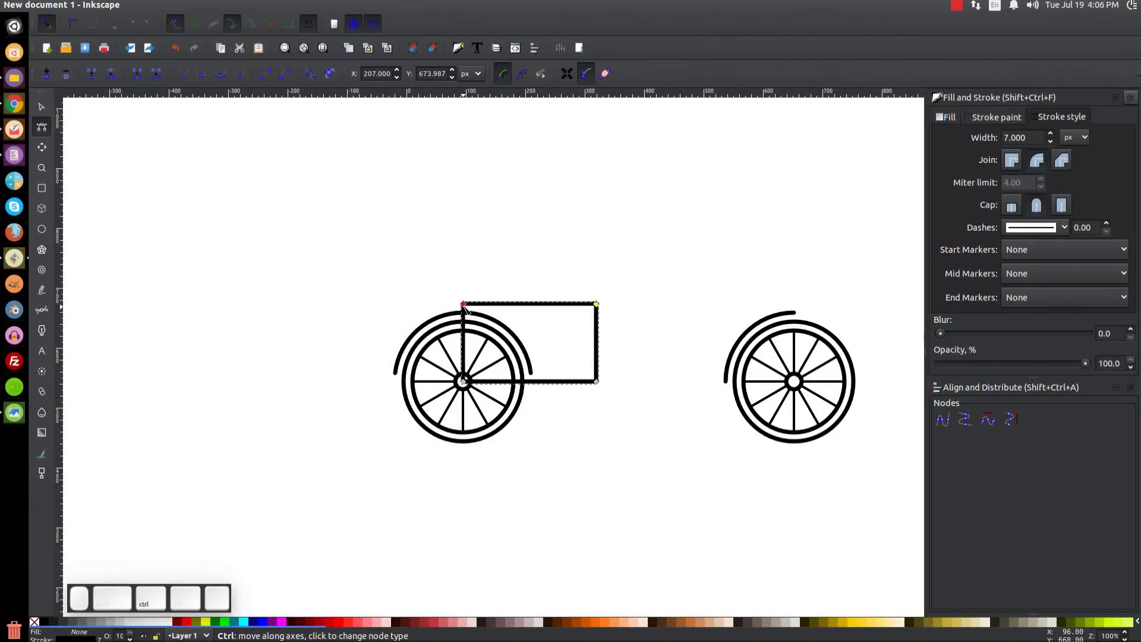
left_click_drag(464, 306, 513, 305)
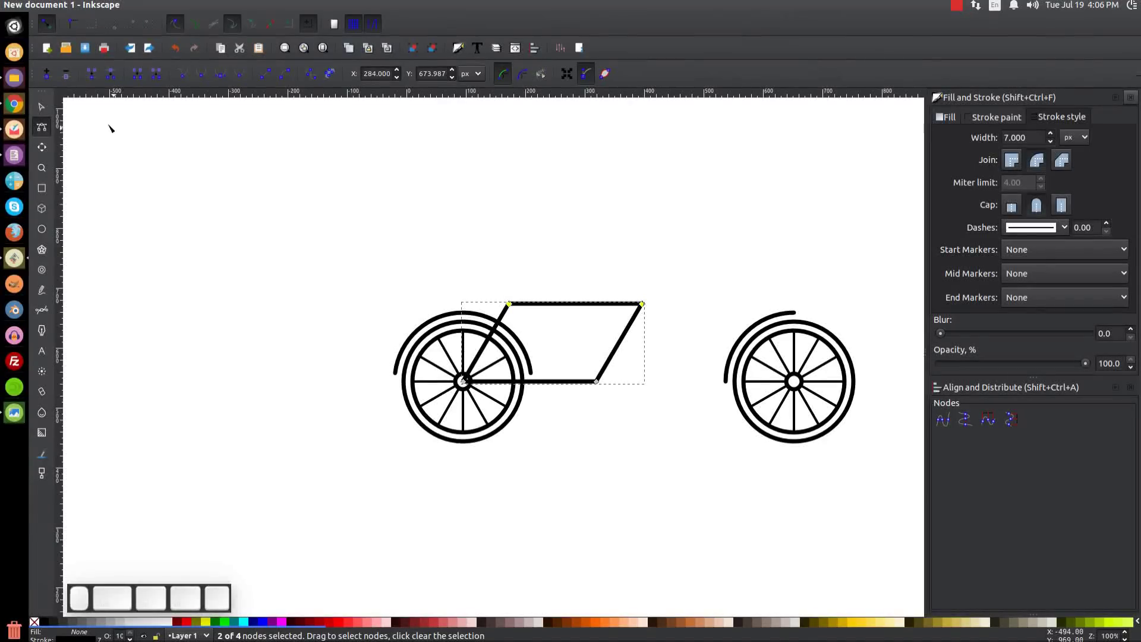
- Raise the left wheel's white hub circle to the top, above the frame outline
left_click(39, 106)
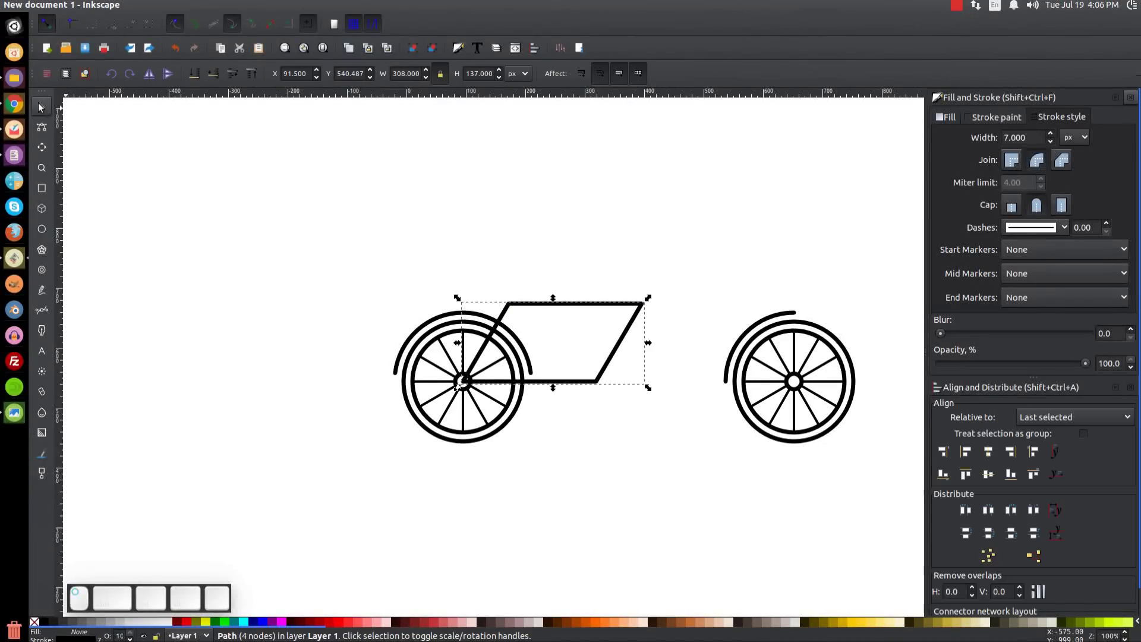
left_click(466, 392)
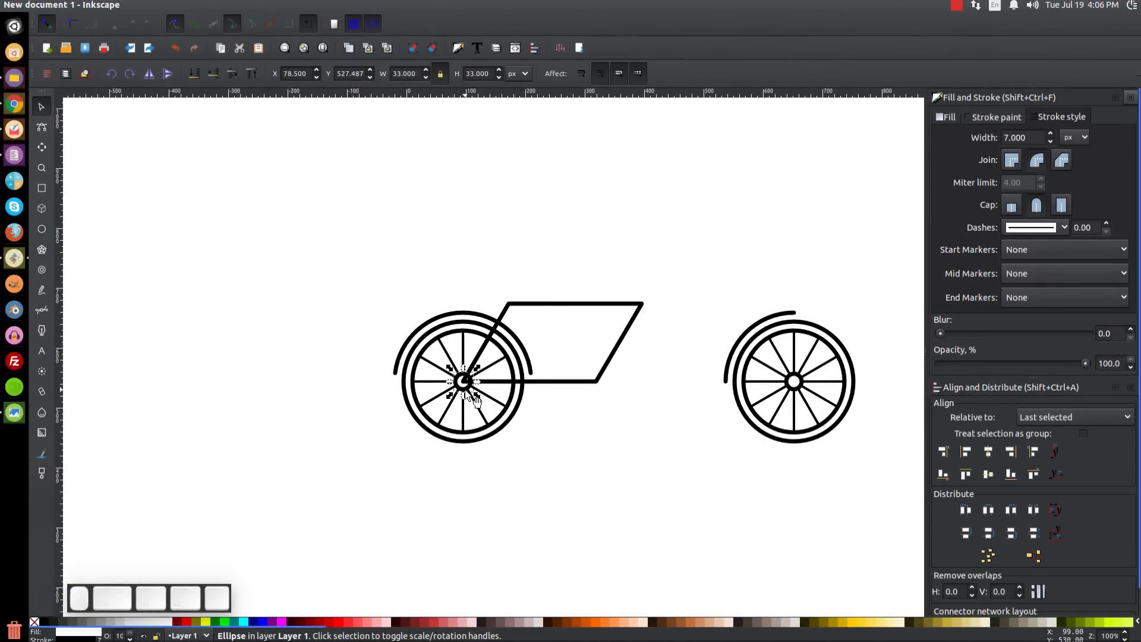
left_click(251, 72)
- Draw a straight diagonal line from the frame's upper-left corner to its lower-right corner
left_click(39, 311)
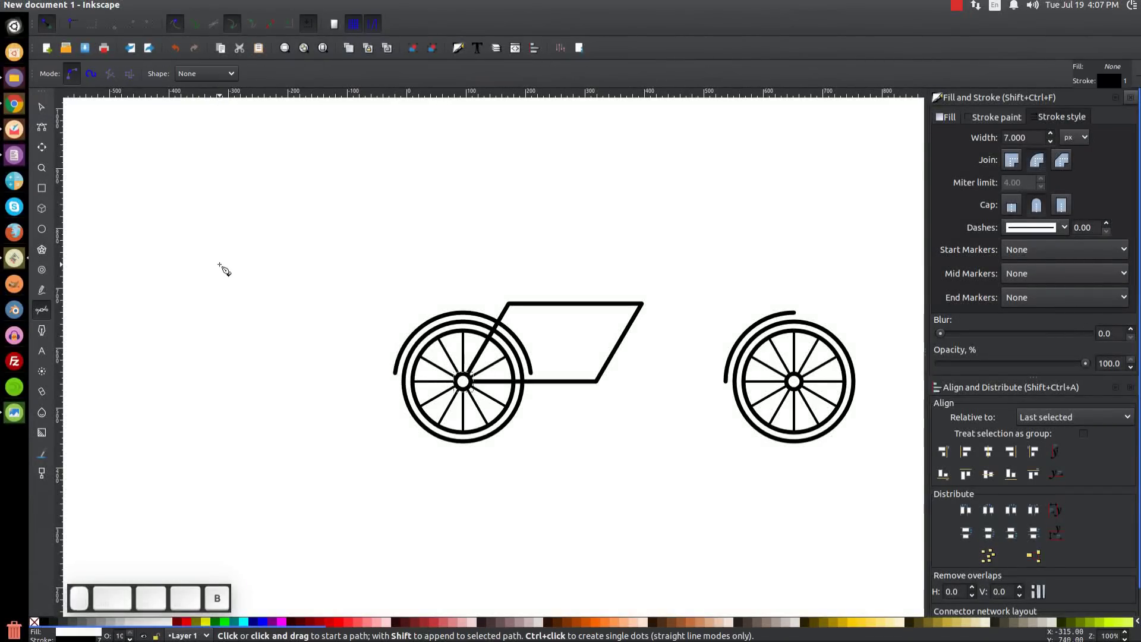
left_click(508, 304)
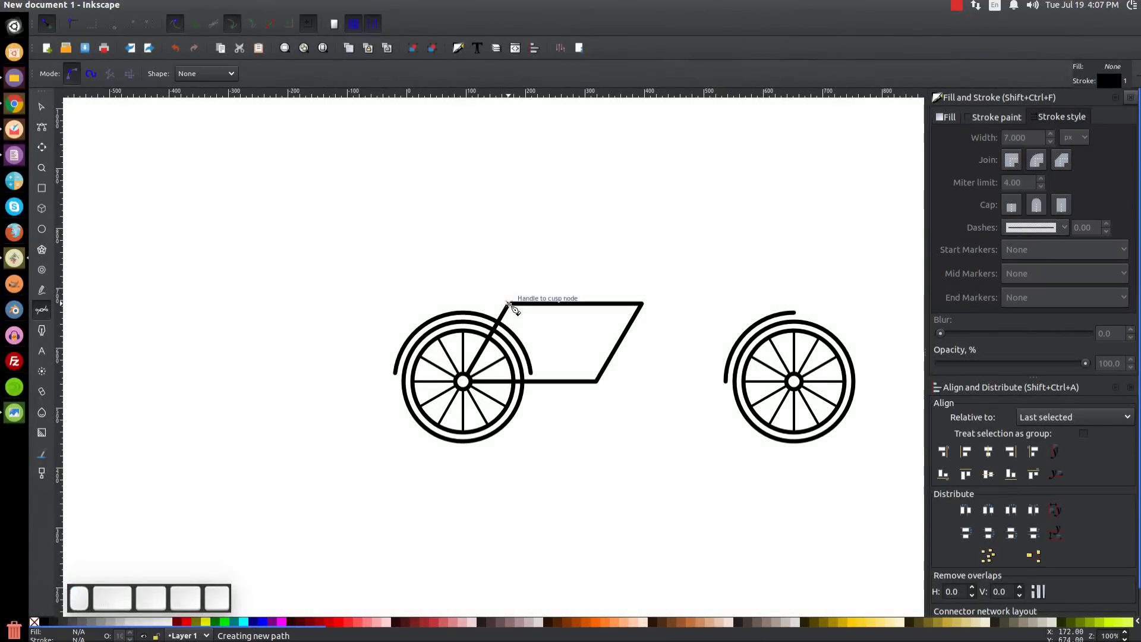
double_click(597, 382)
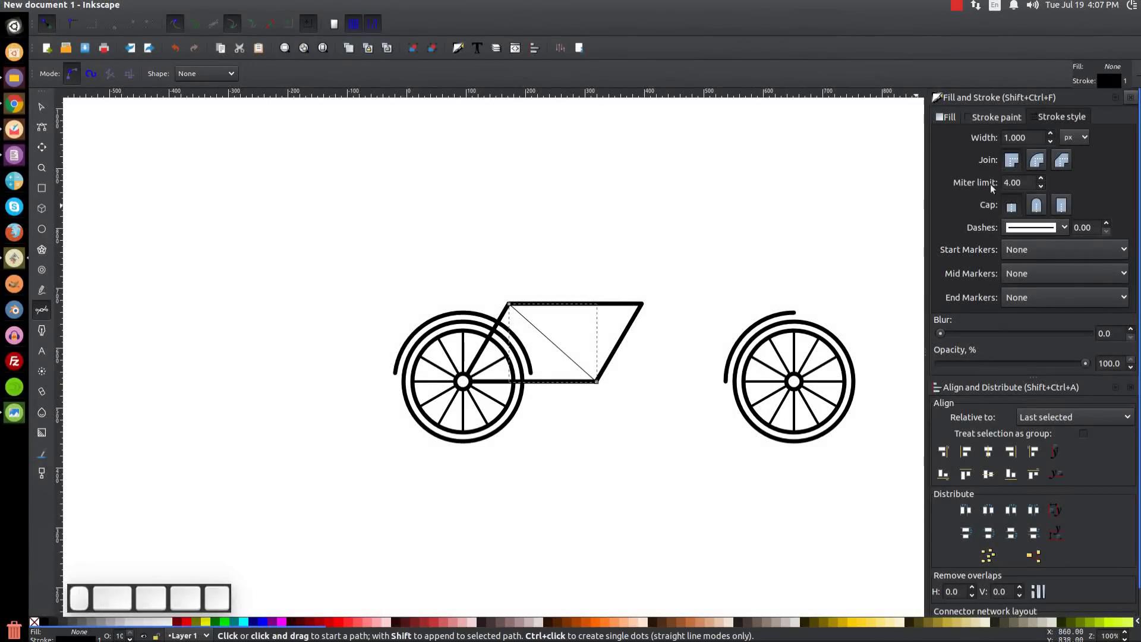
- Give the diagonal line a 7 px stroke with round join and round cap
left_click_drag(1034, 141, 976, 139)
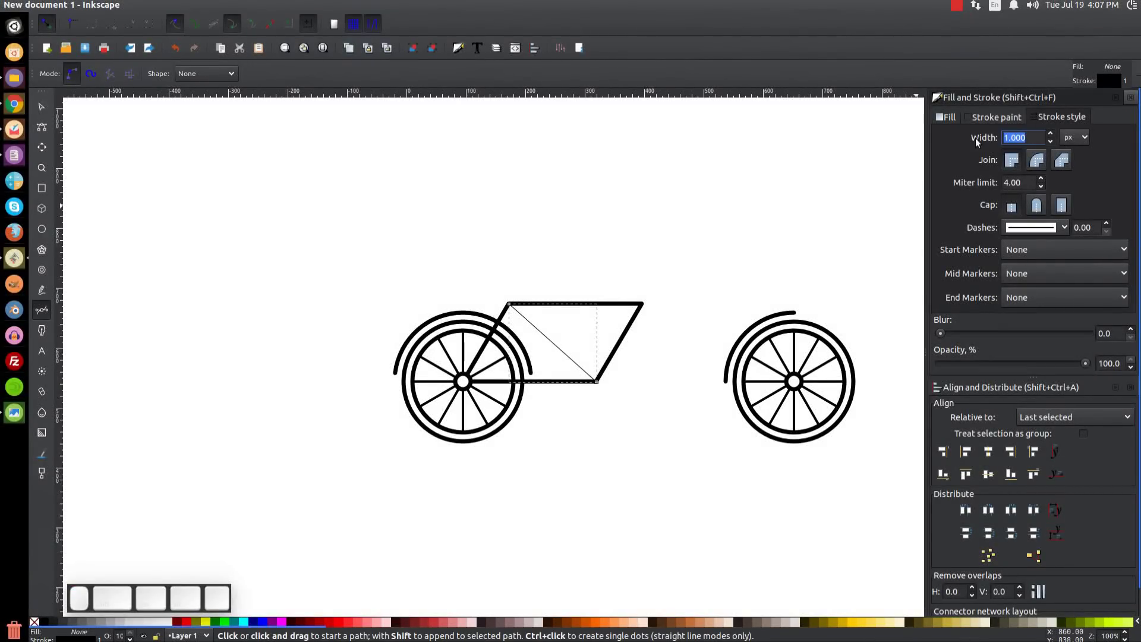
type("7")
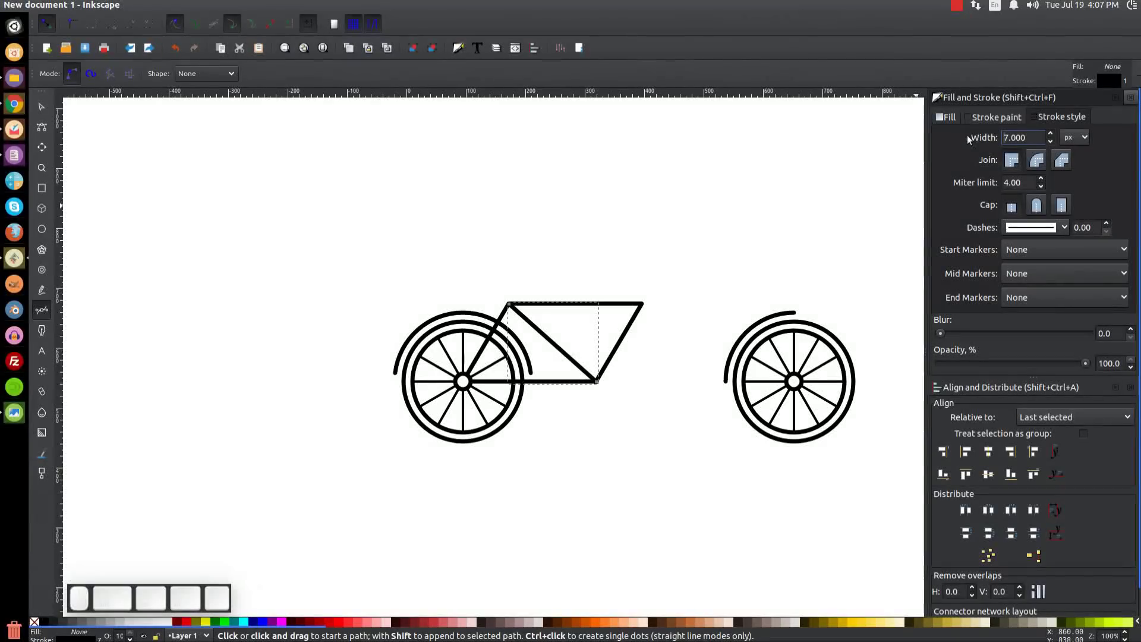
left_click(1033, 166)
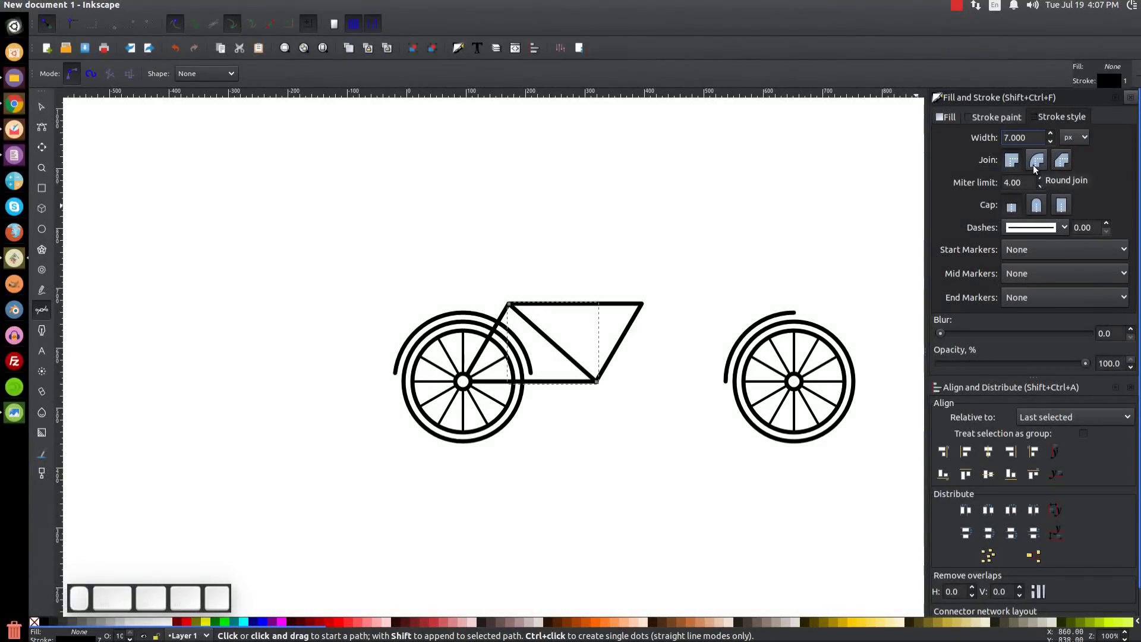
left_click(1036, 206)
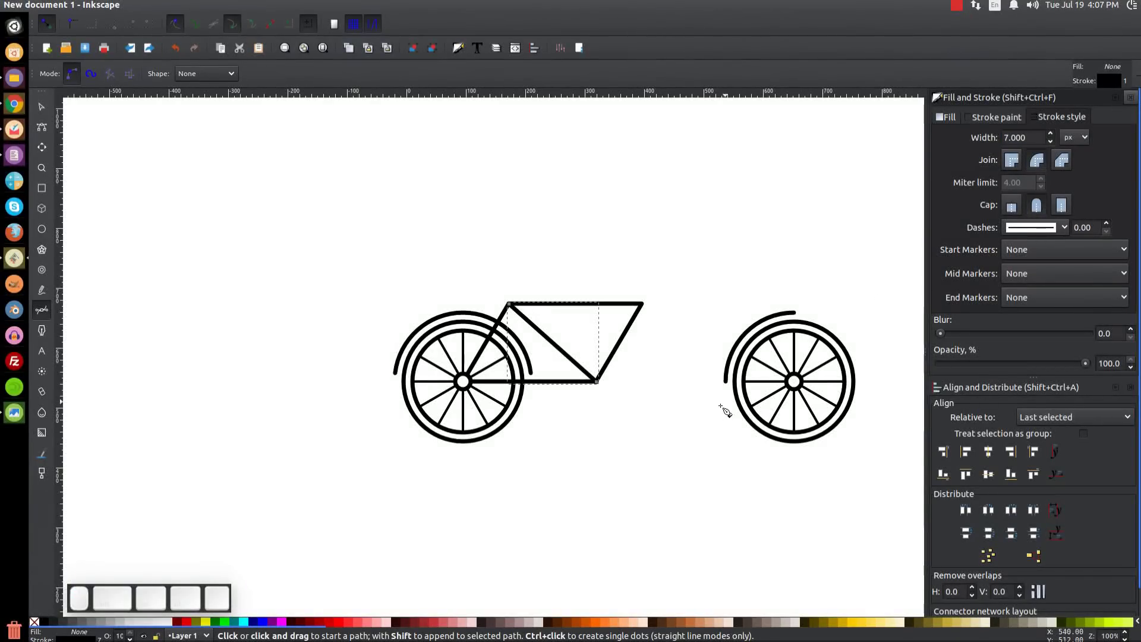
- Extend the diagonal past the frame's upper-left corner to about 186 px wide, and place a duplicate horizontally across the frame's right end
left_click(46, 112)
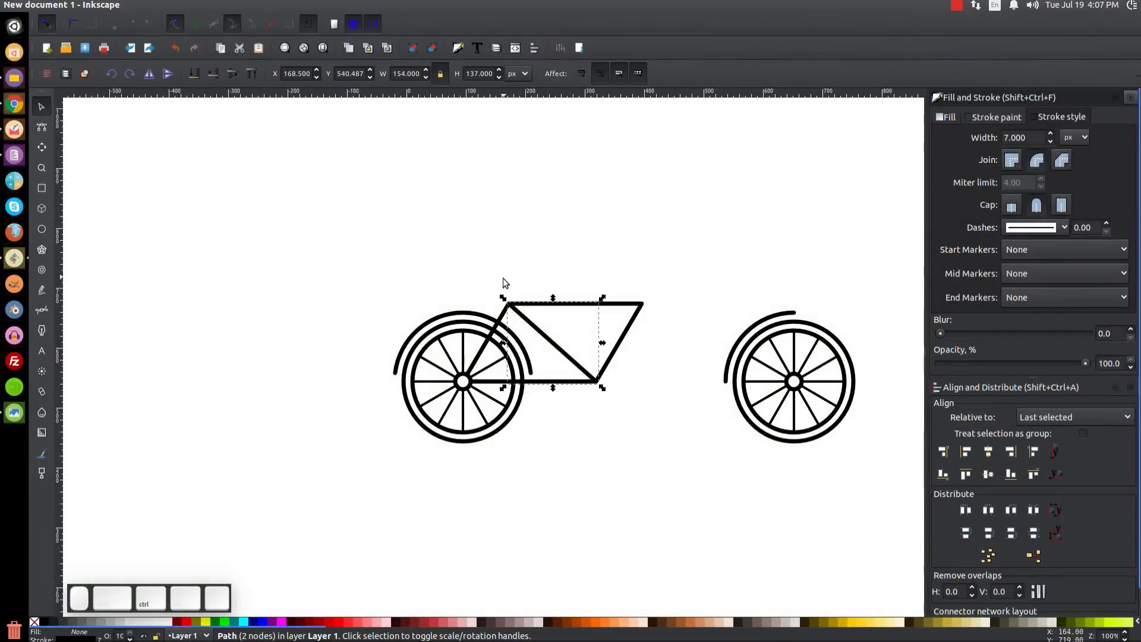
left_click_drag(502, 295, 487, 274)
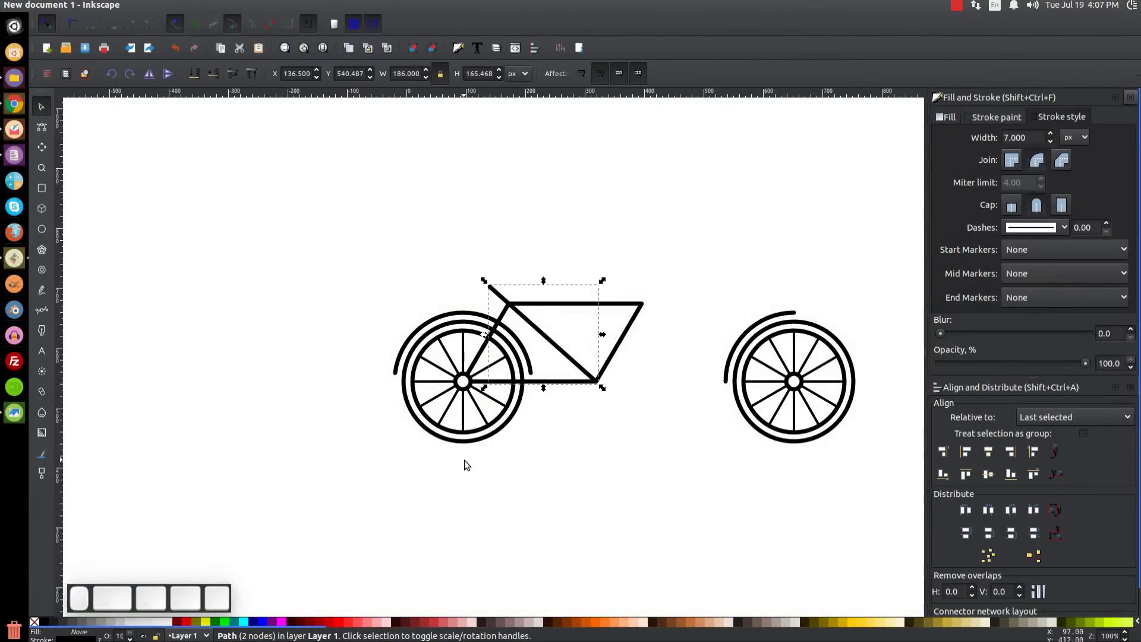
right_click(540, 331)
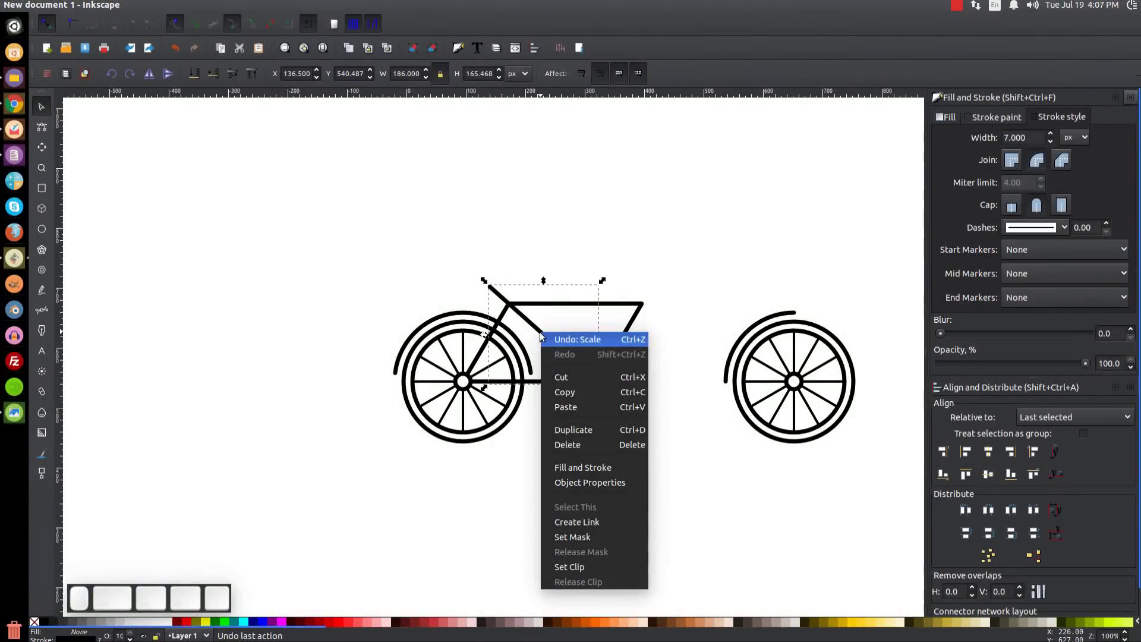
left_click(576, 428)
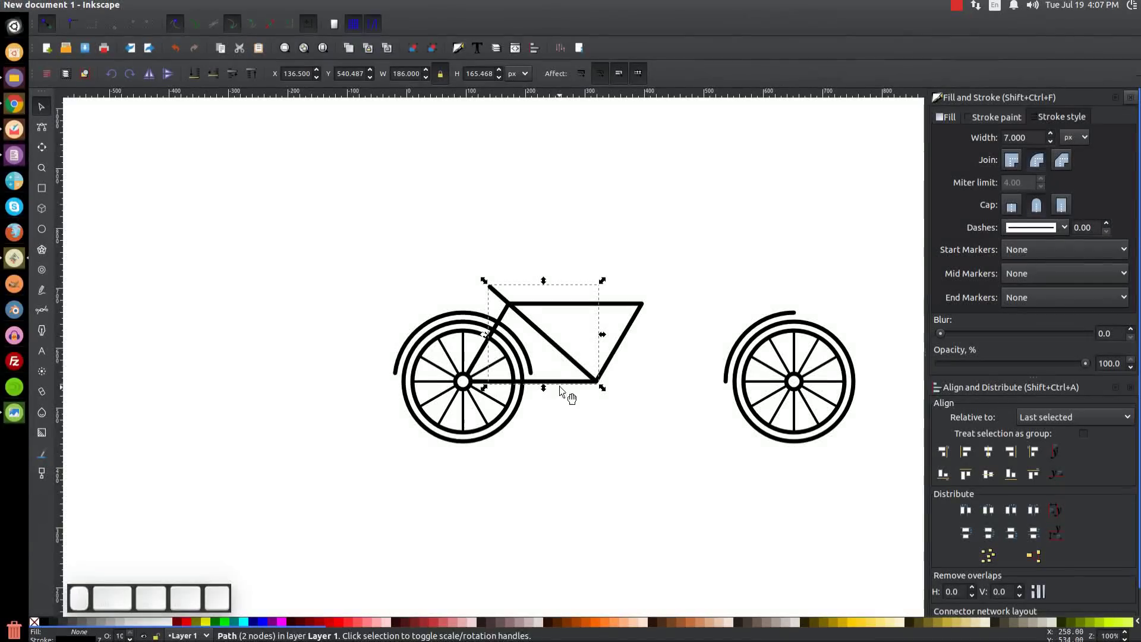
key("ctrl")
left_click_drag(550, 342, 659, 340)
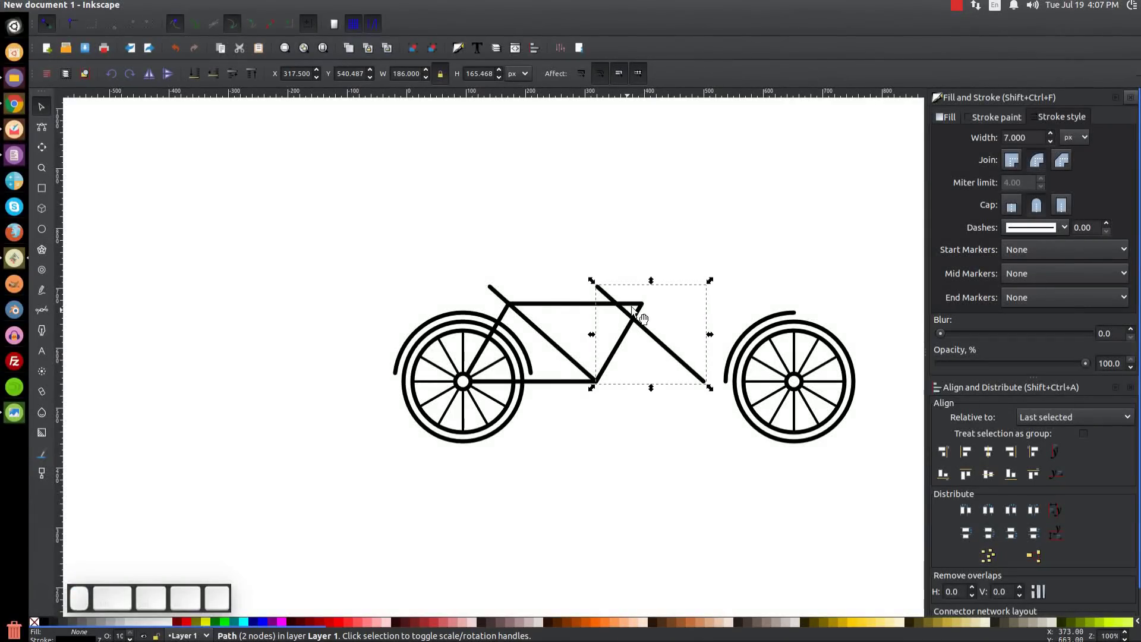
- Duplicate the right diagonal line and use the copy to cut the frame path where they cross
right_click(668, 352)
left_click(686, 445)
key("shift")
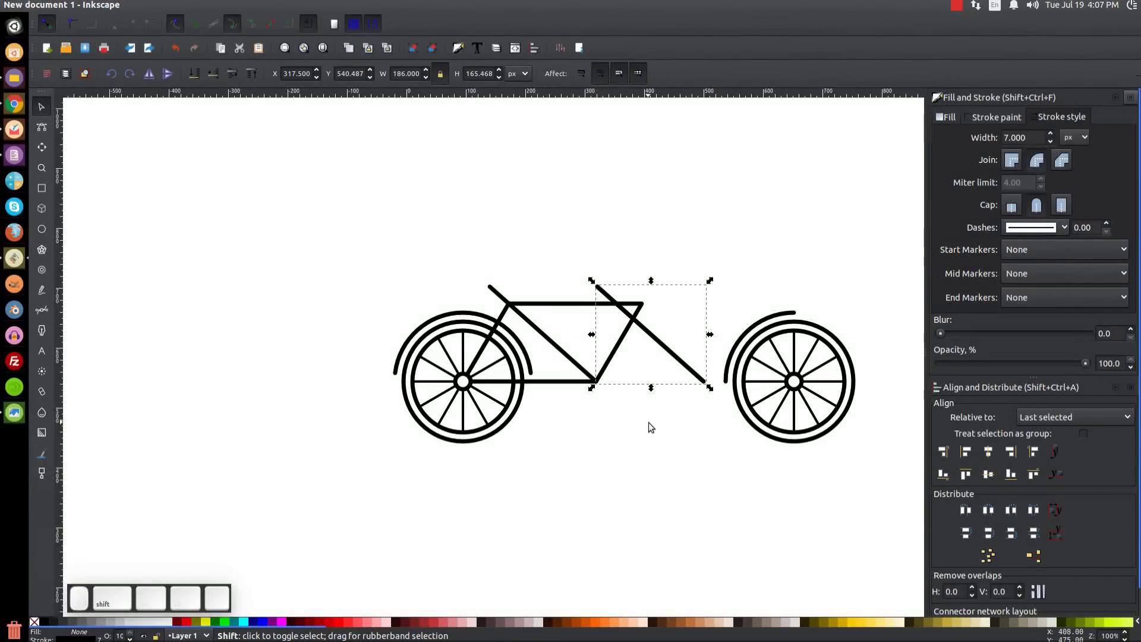
left_click(602, 343, "shift")
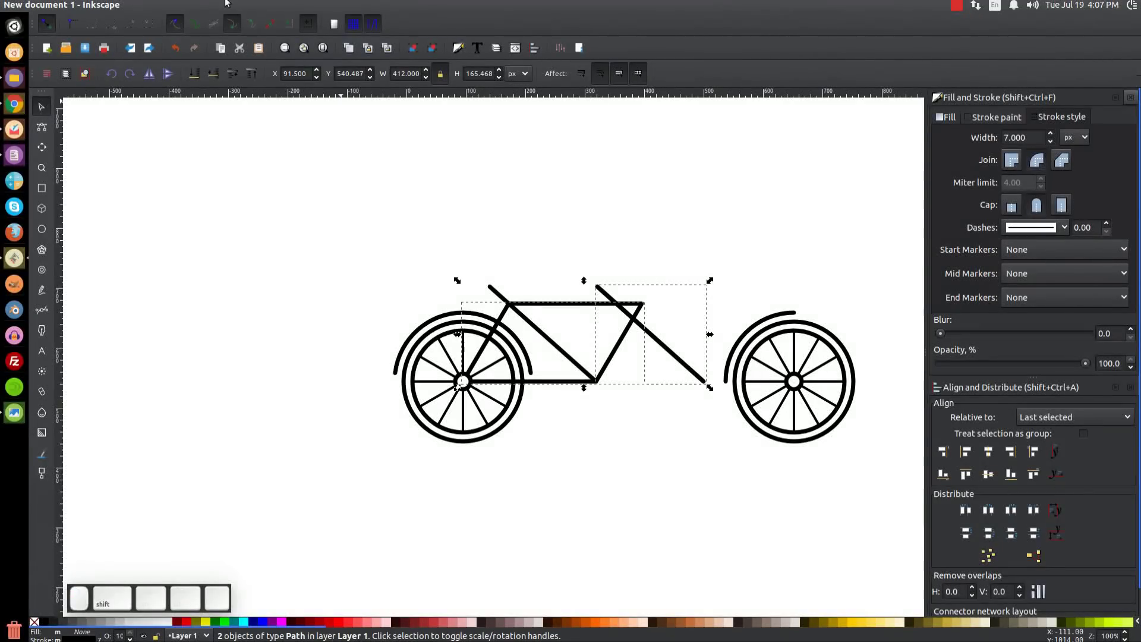
left_click(196, 6)
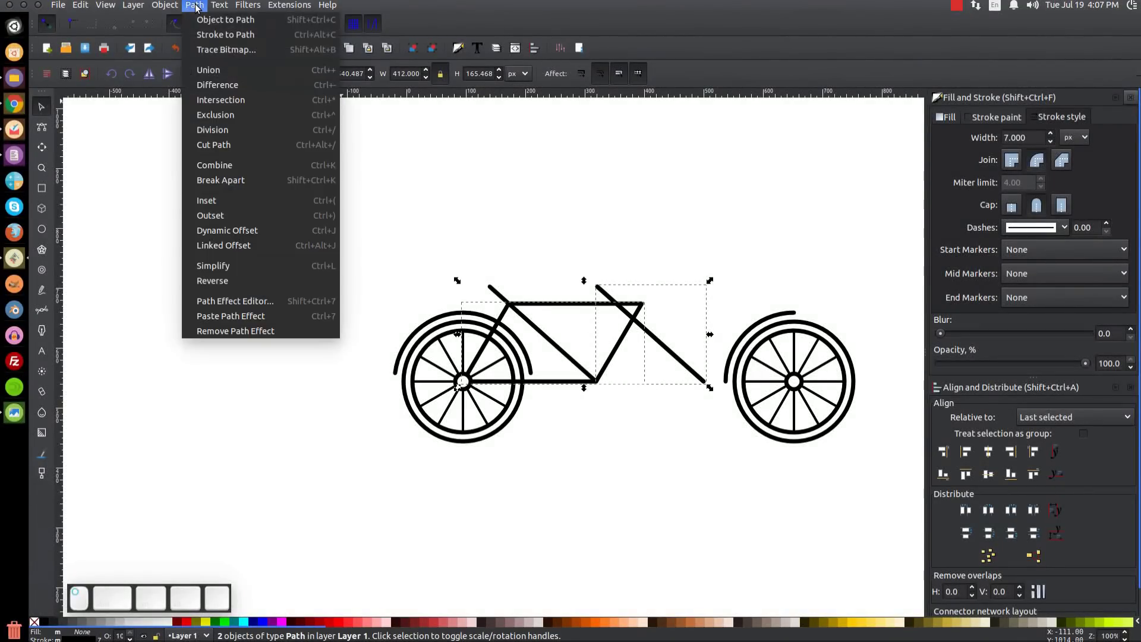
left_click(217, 145)
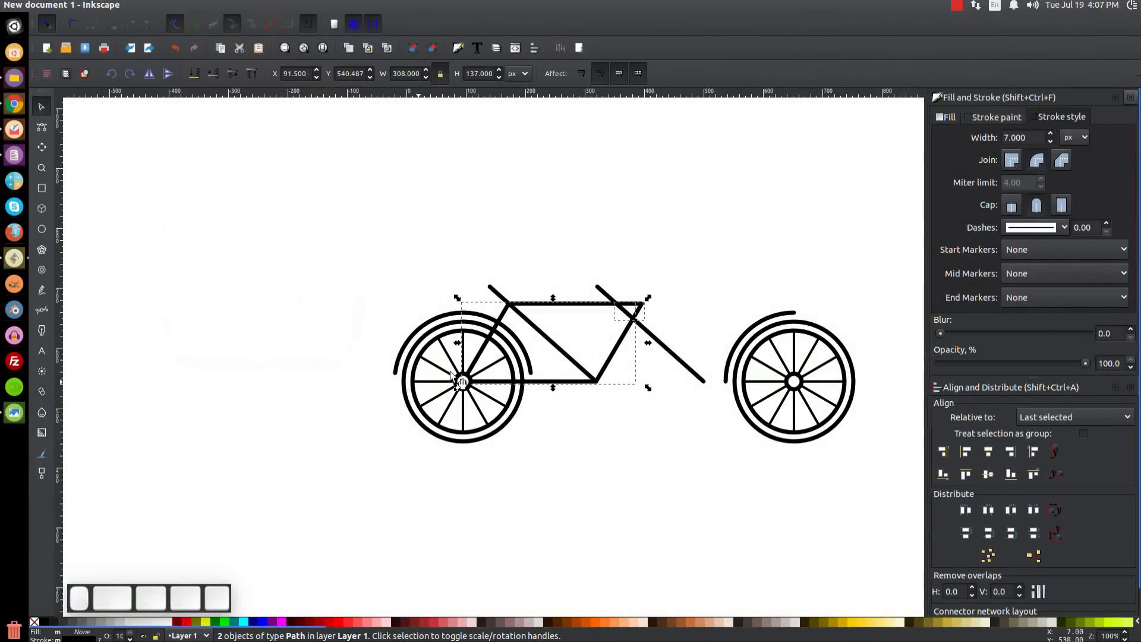
- Remove the cut-off upper-right corner piece of the frame beyond the right diagonal line
left_click(567, 205)
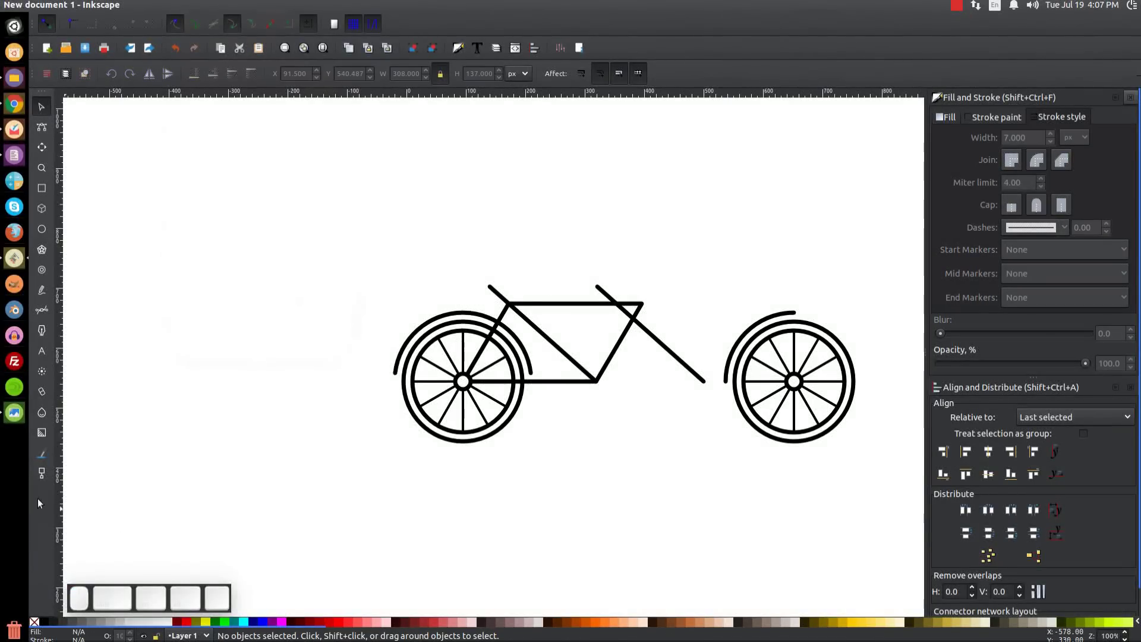
left_click_drag(644, 302, 700, 252)
key("Escape")
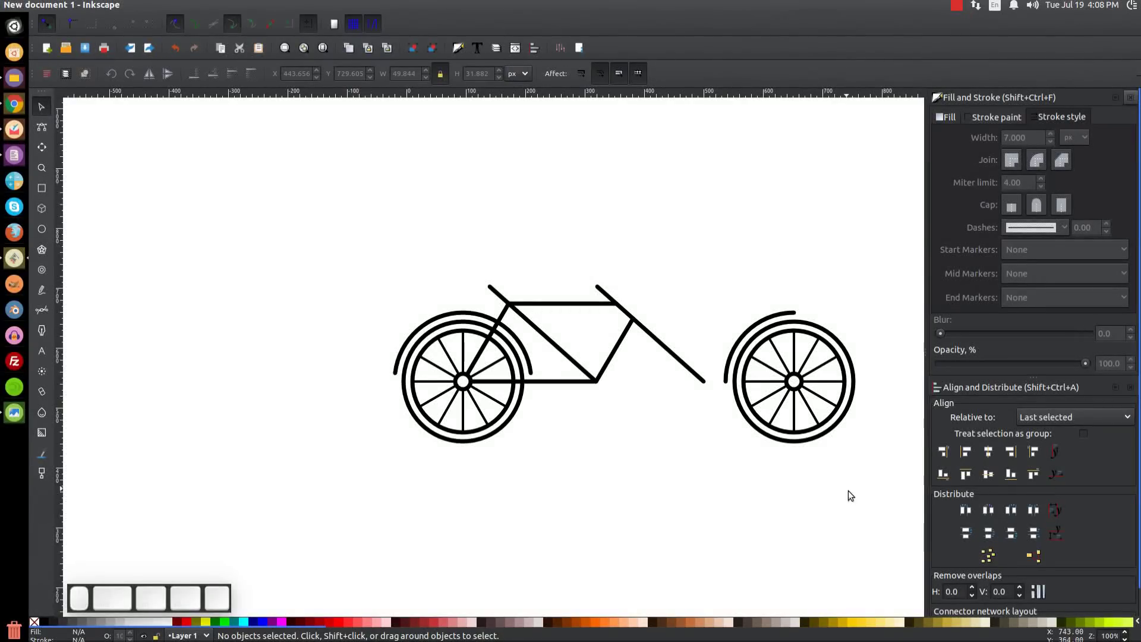
- Move the whole right wheel with its hub and fender horizontally so its centre meets the lower end of the right diagonal line
left_click_drag(896, 502, 708, 226)
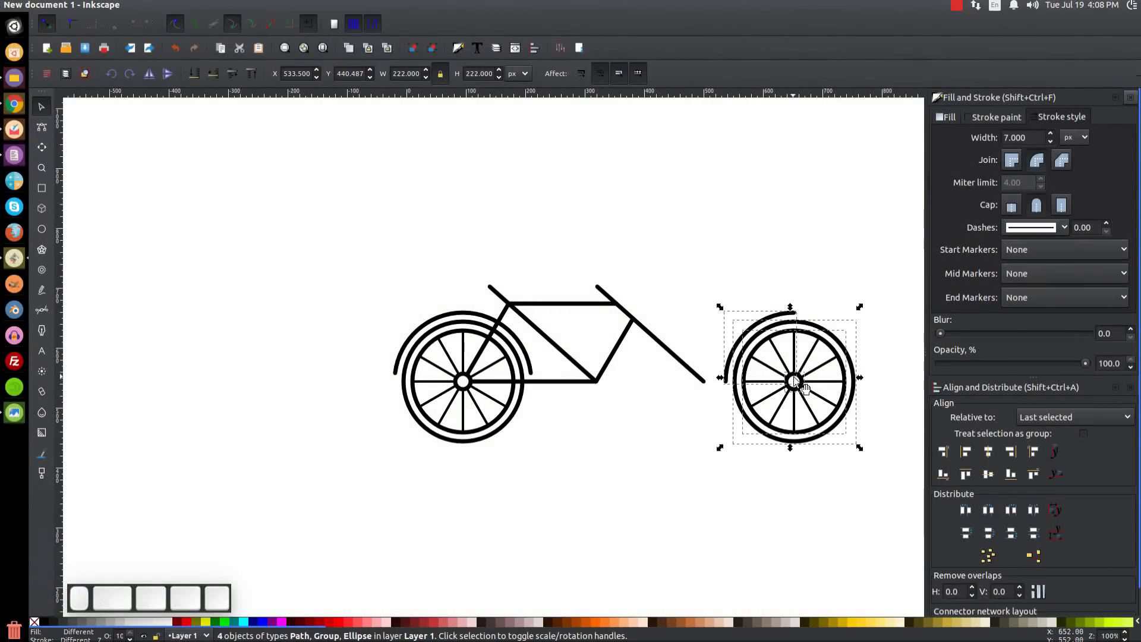
left_click_drag(794, 382, 712, 394)
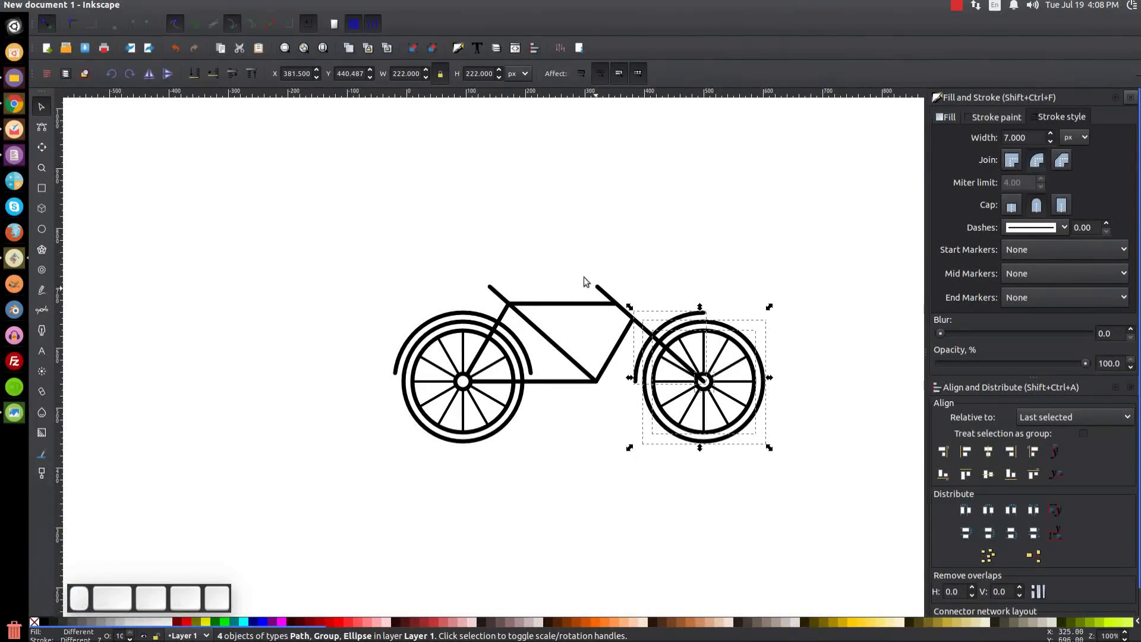
key("Escape")
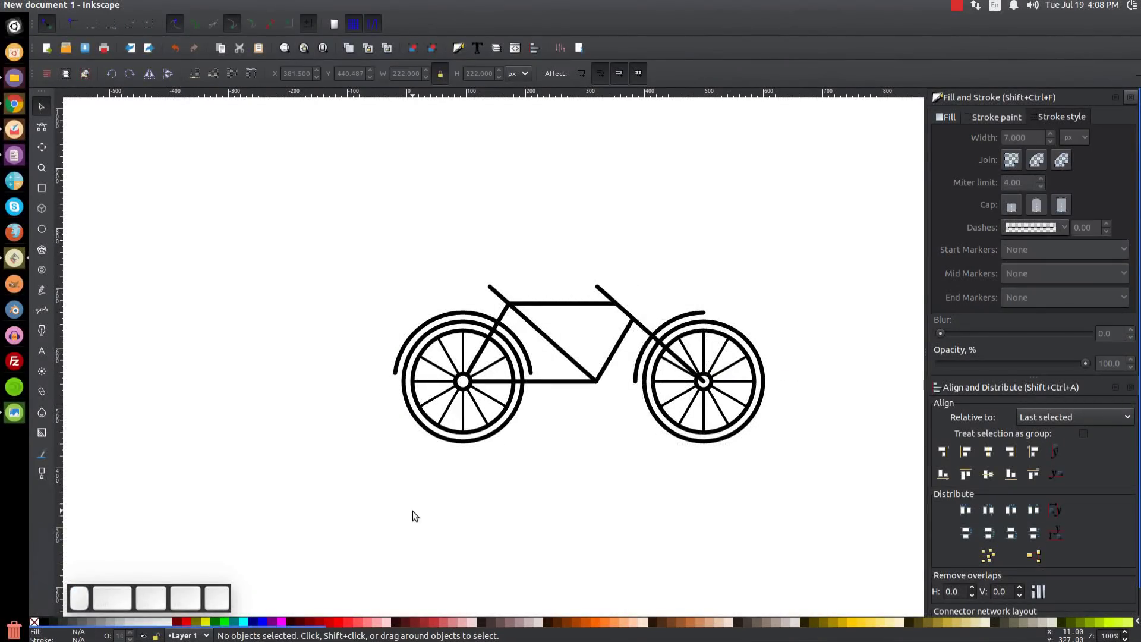
- Bring the right wheel's white hub circle in front of the lower end of the right diagonal line
left_click(599, 288)
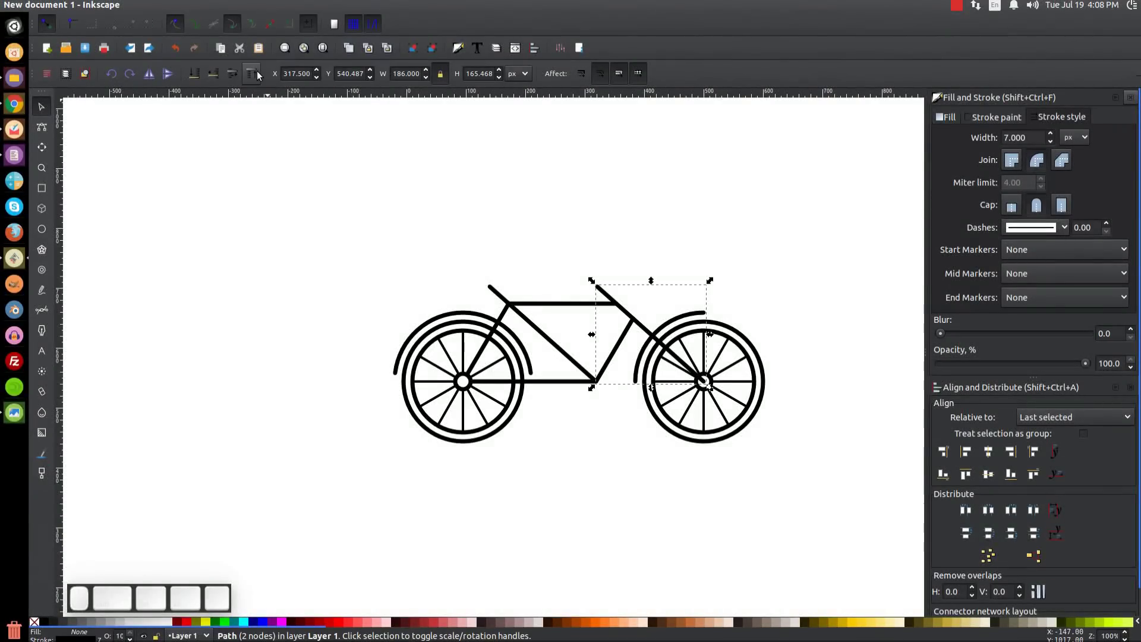
left_click(701, 392)
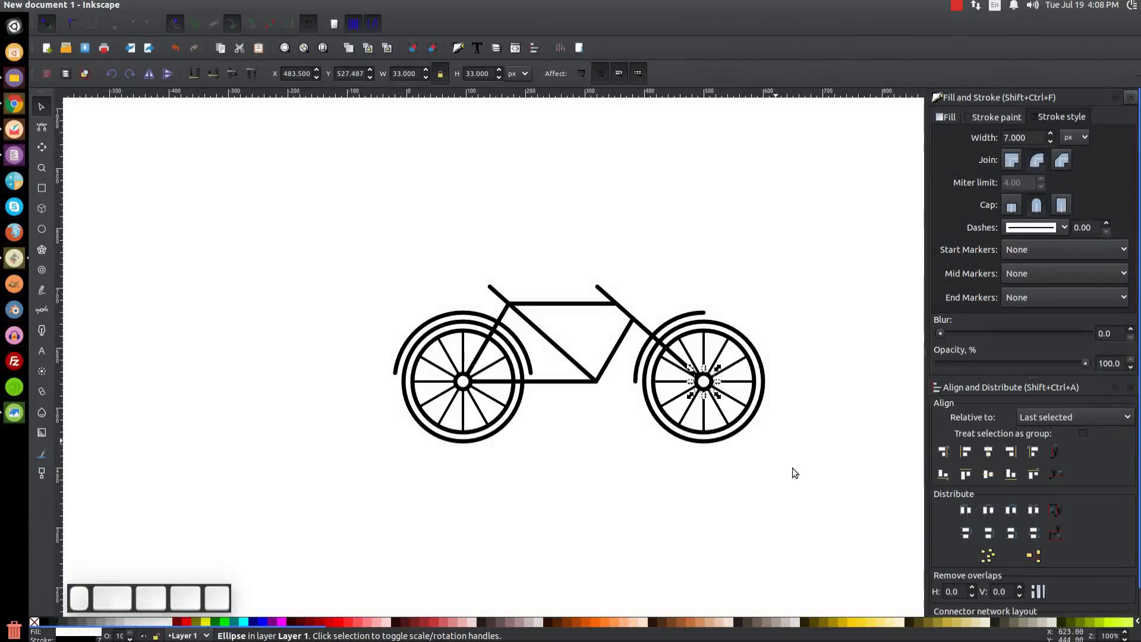
left_click(616, 499)
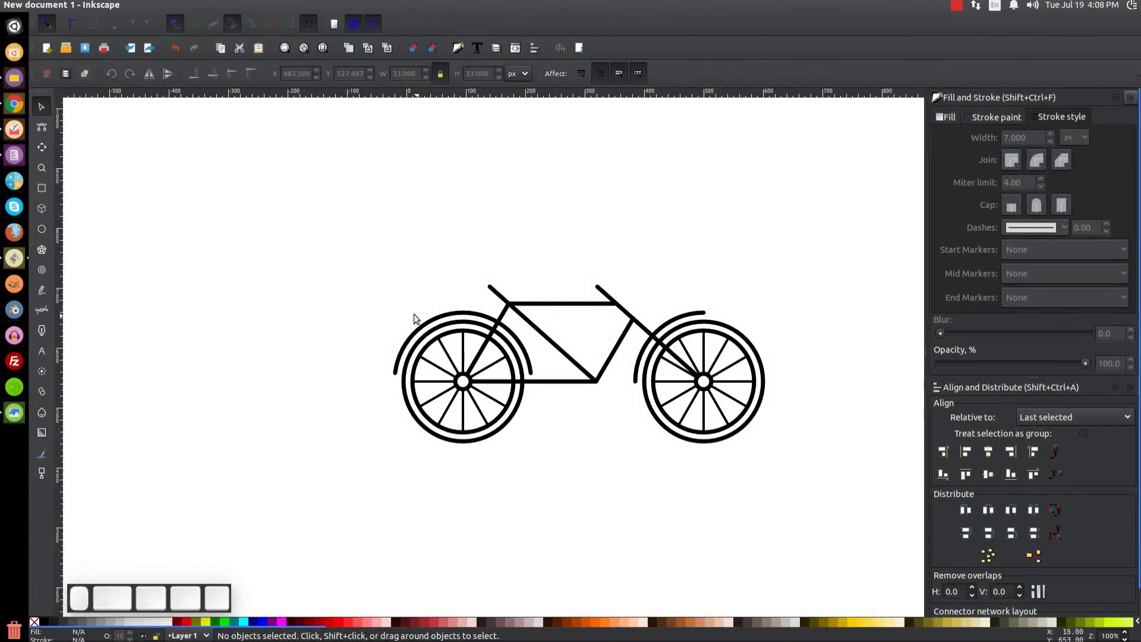
- Draw a horizontal seat line about 45 px long, starting at the upper end of the left diagonal line
scroll(487, 304, "up", 4)
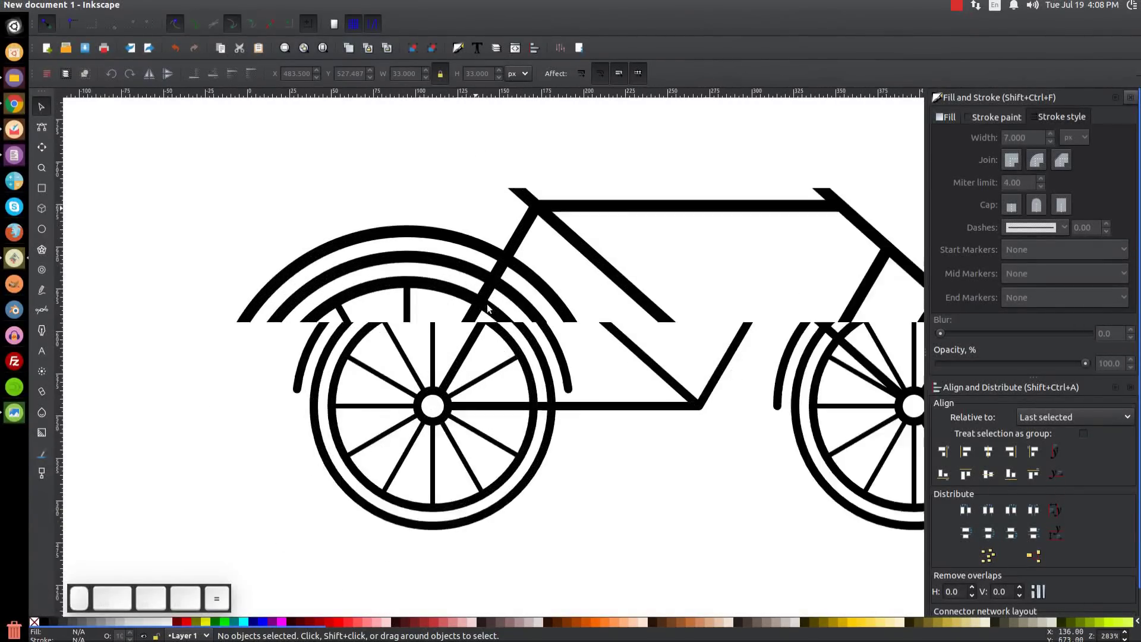
scroll(493, 305, "up", 3)
scroll(501, 300, "down", 1)
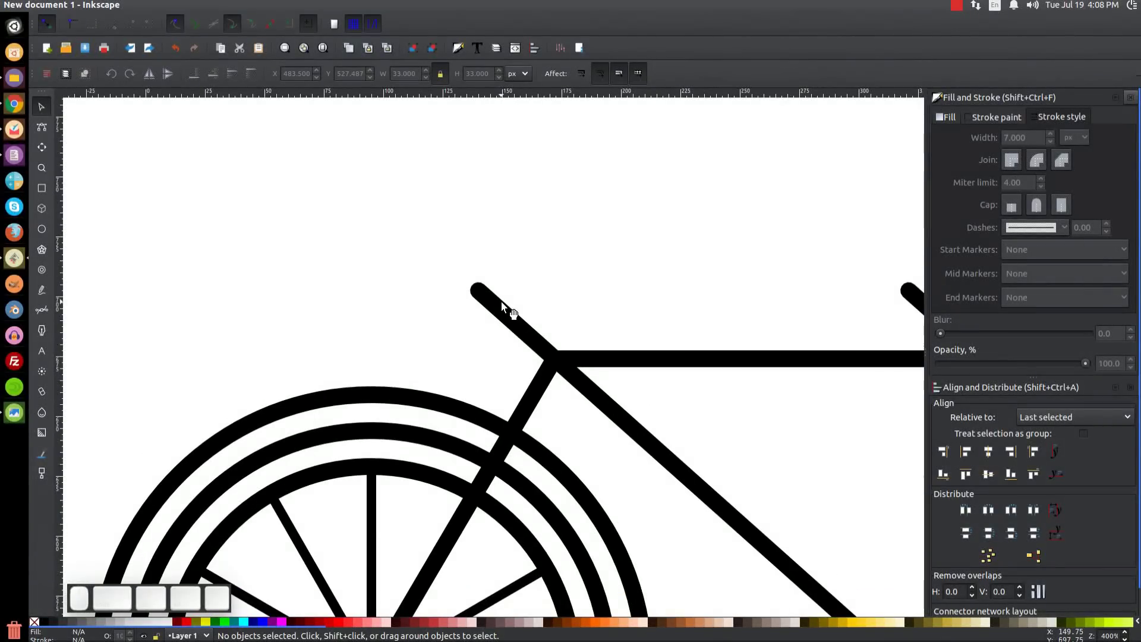
key("b")
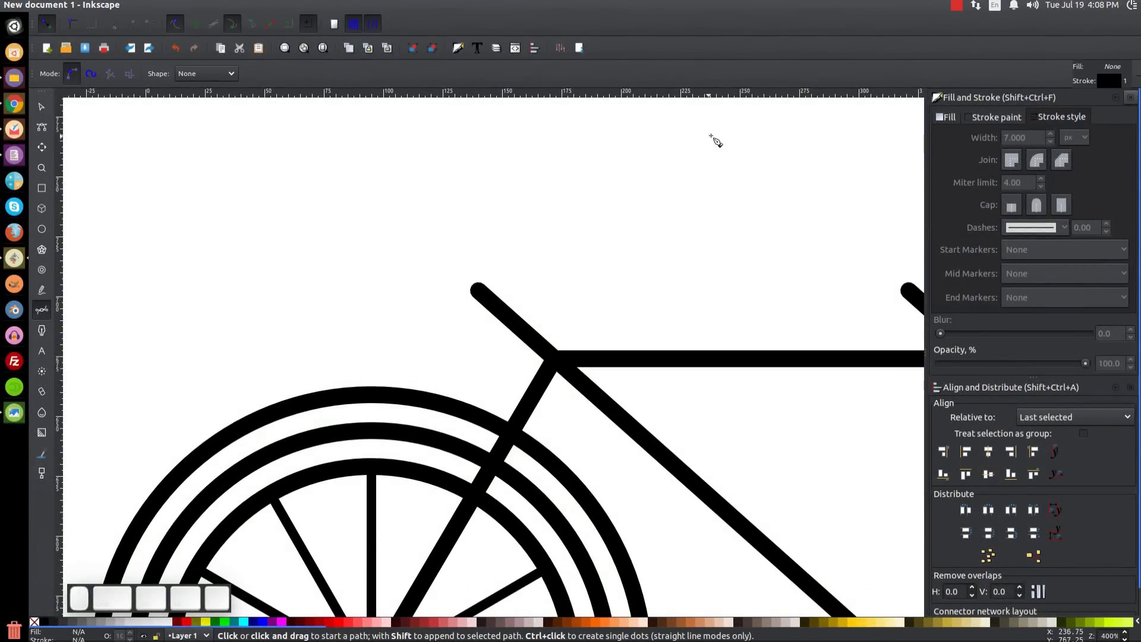
left_click(479, 292)
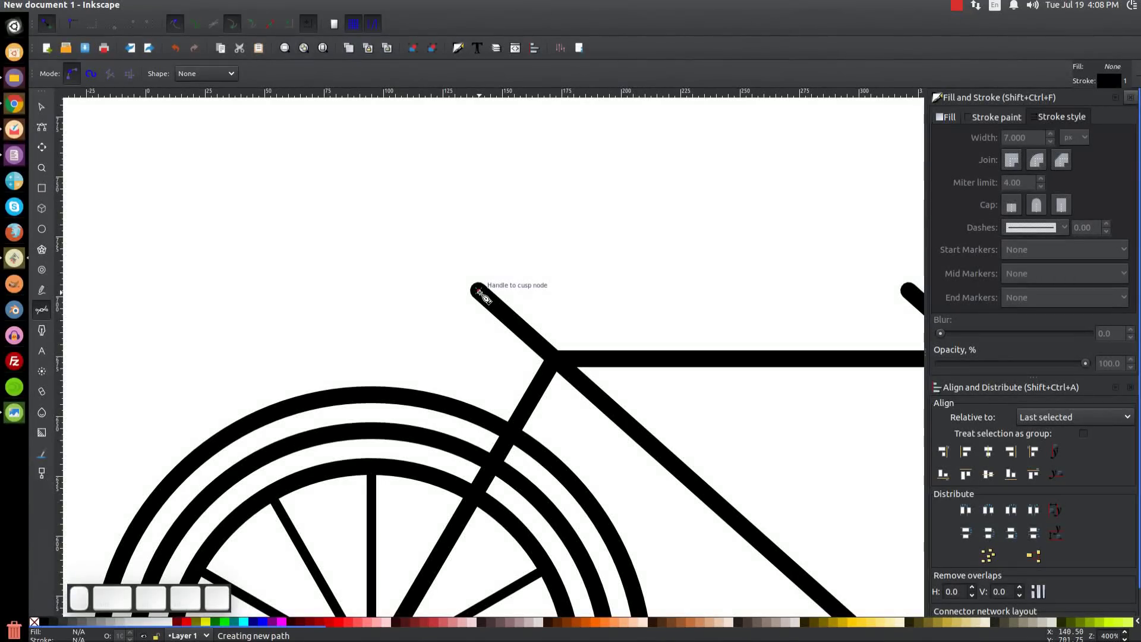
left_click(586, 293)
key("Return")
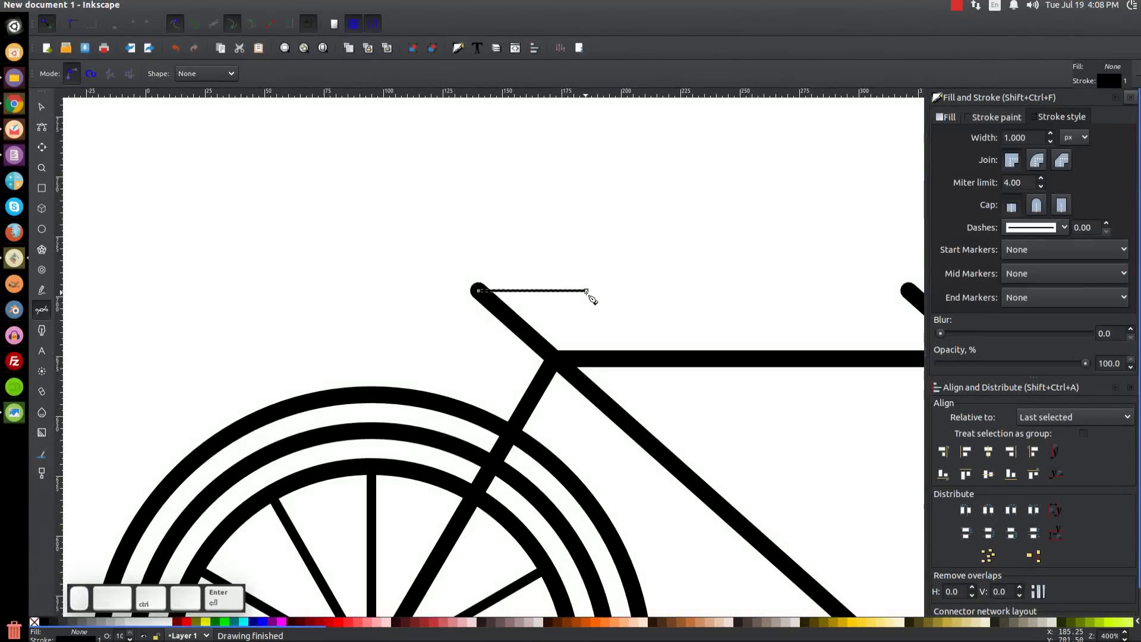
- Give the seat line a 7 px stroke with round join and round cap, and shift it about 11 px left
triple_click(1015, 137)
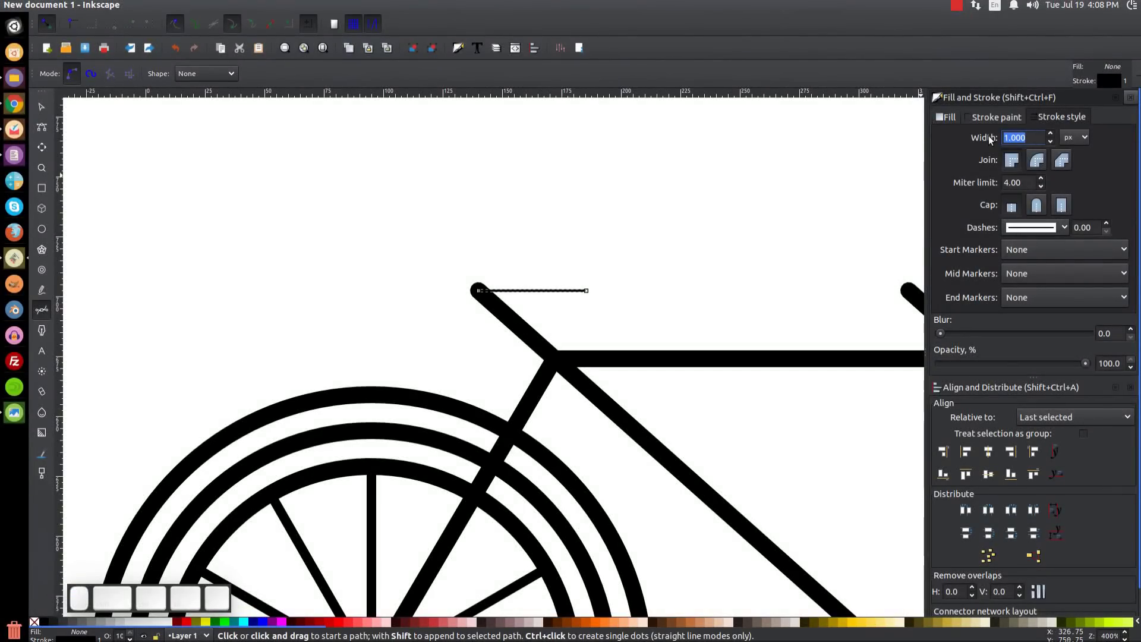
type("7")
key("Return")
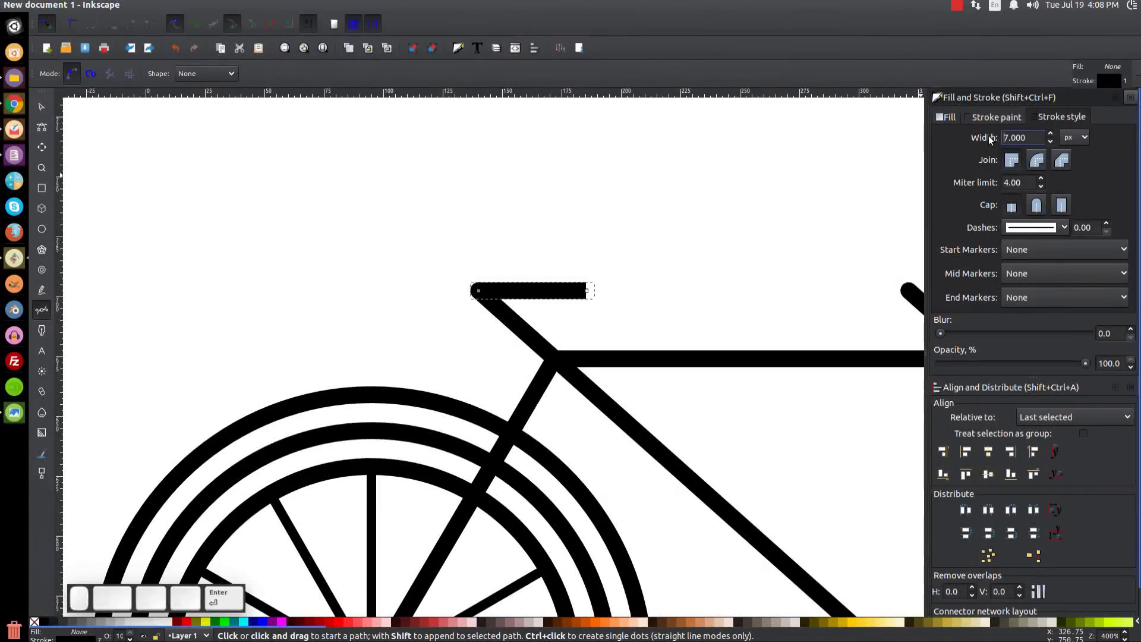
left_click(1036, 161)
left_click(1036, 205)
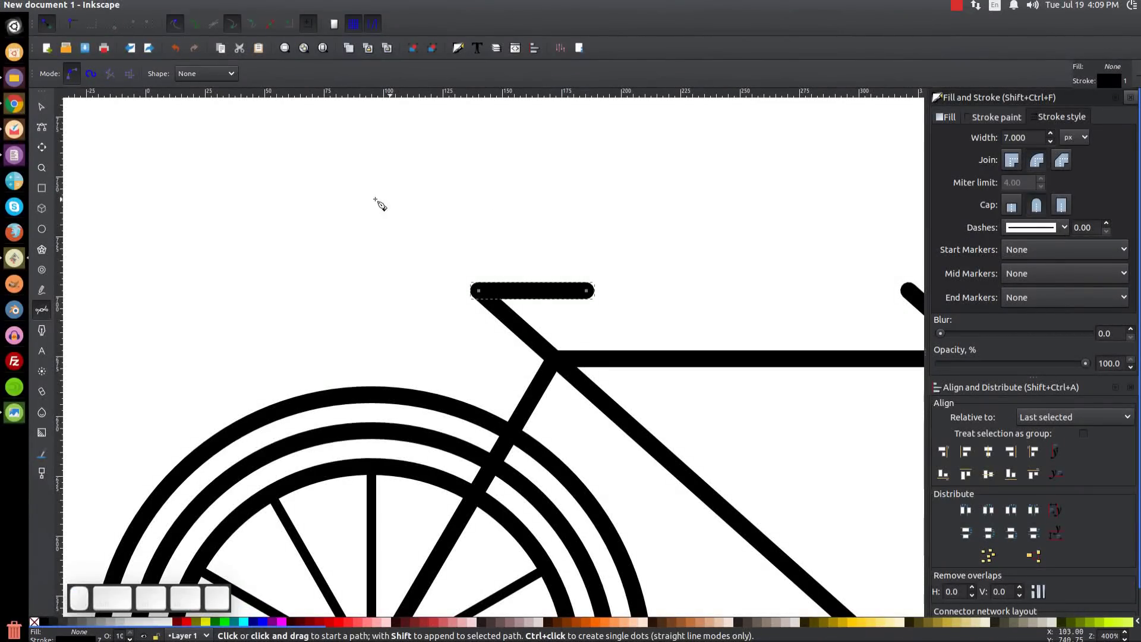
left_click(42, 106)
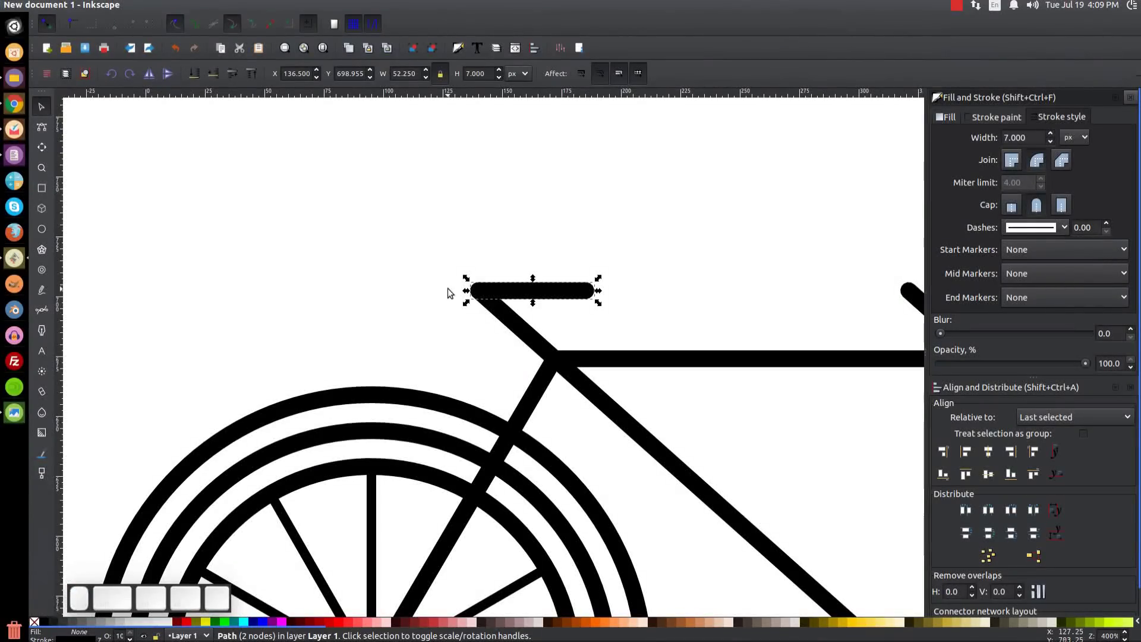
left_click_drag(582, 297, 542, 298)
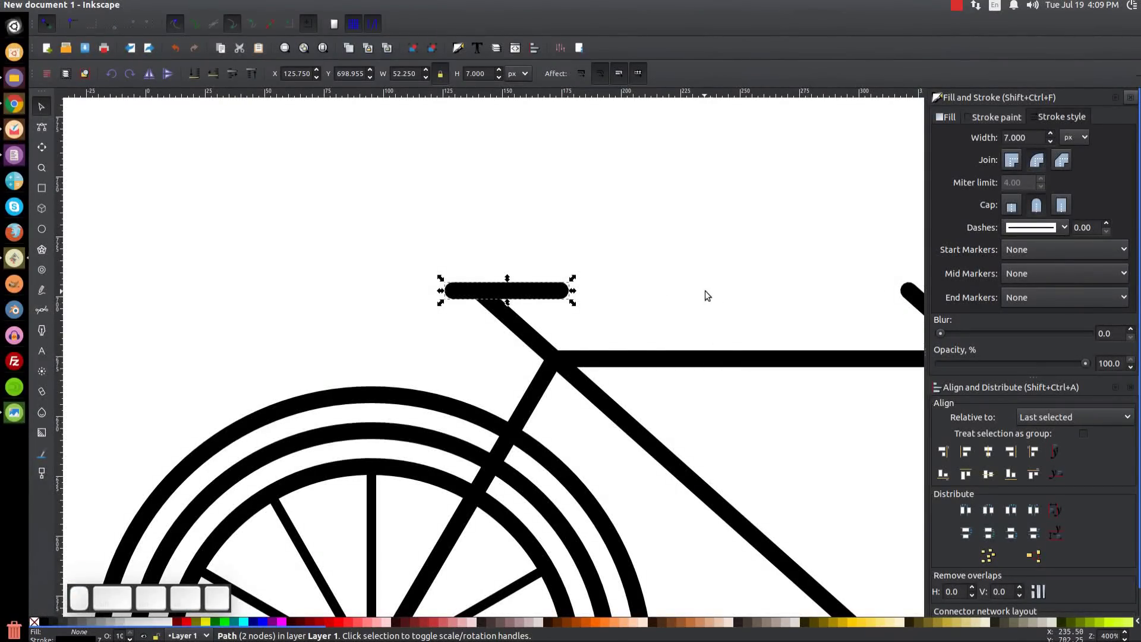
- Draw a handlebar path from the right diagonal's upper end, about 44 px horizontally to the right and about 19 px straight down
scroll(629, 294, "right", 12)
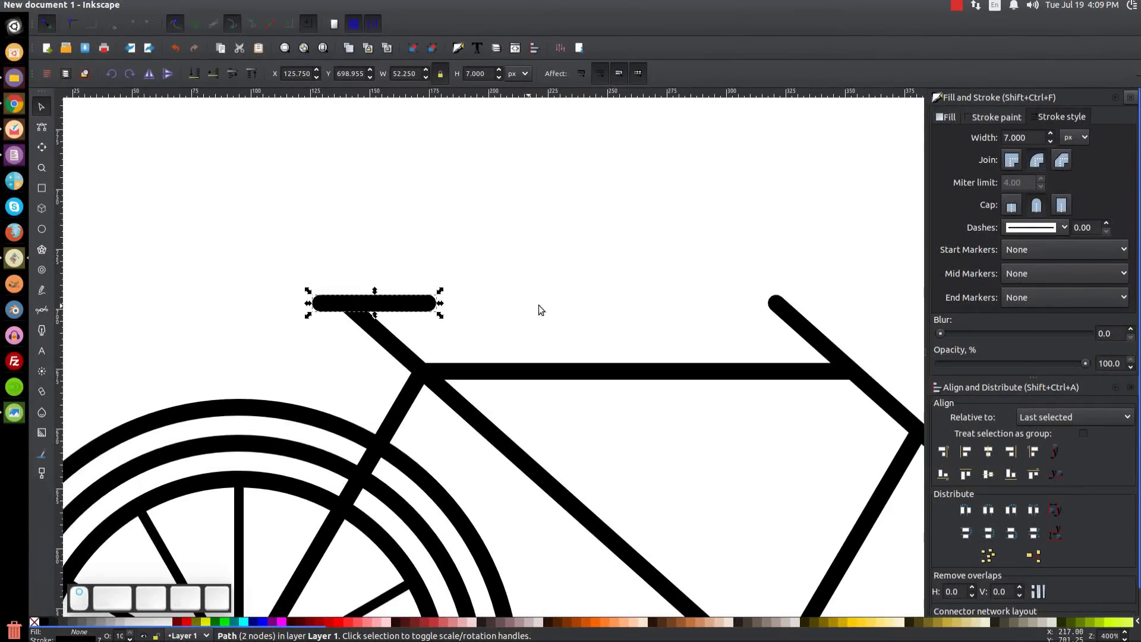
scroll(638, 301, "right", 5)
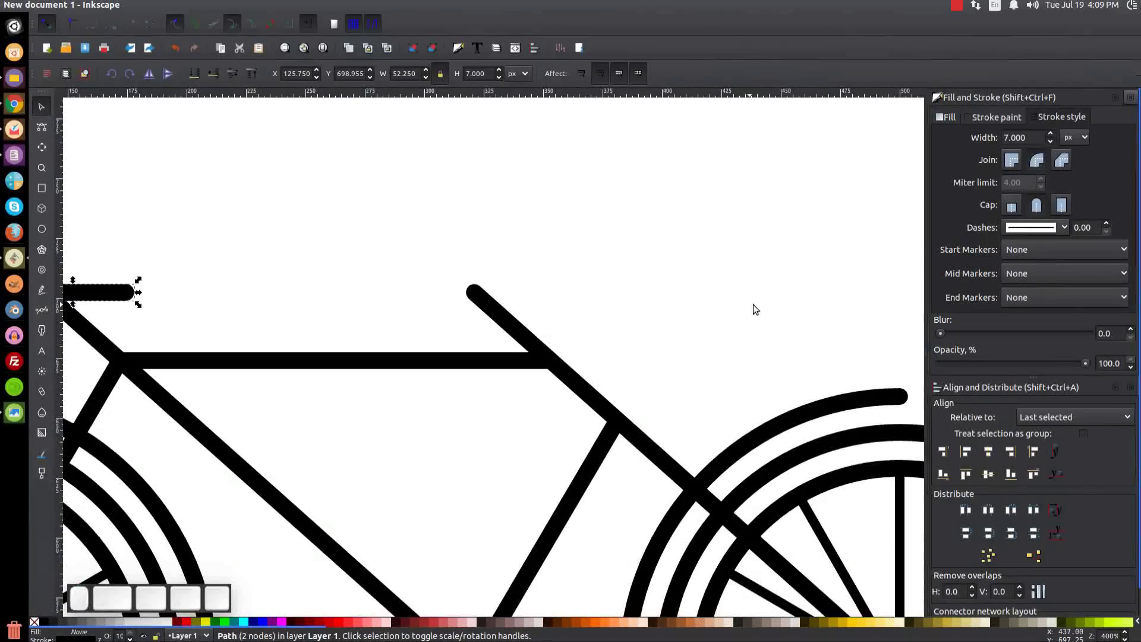
scroll(796, 308, "left", 1)
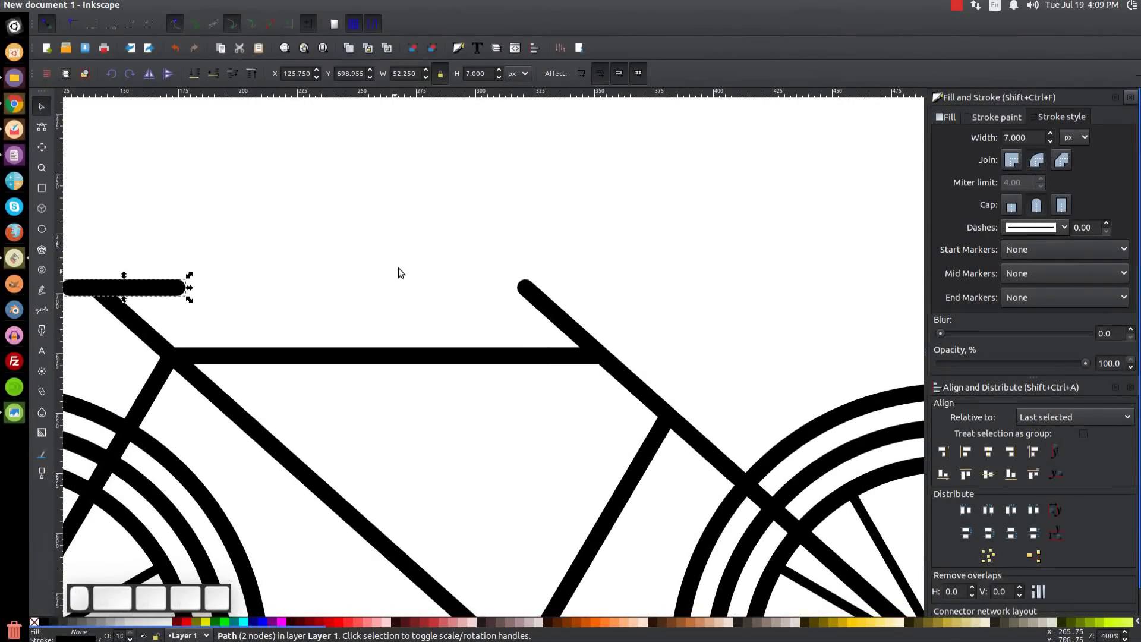
key("b")
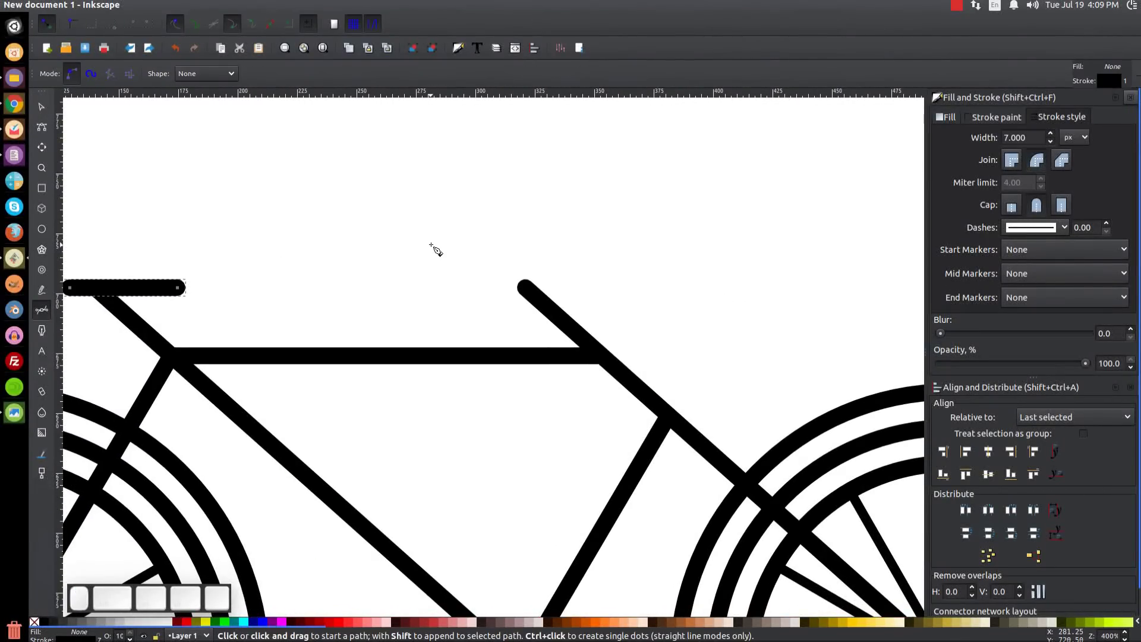
left_click(525, 288)
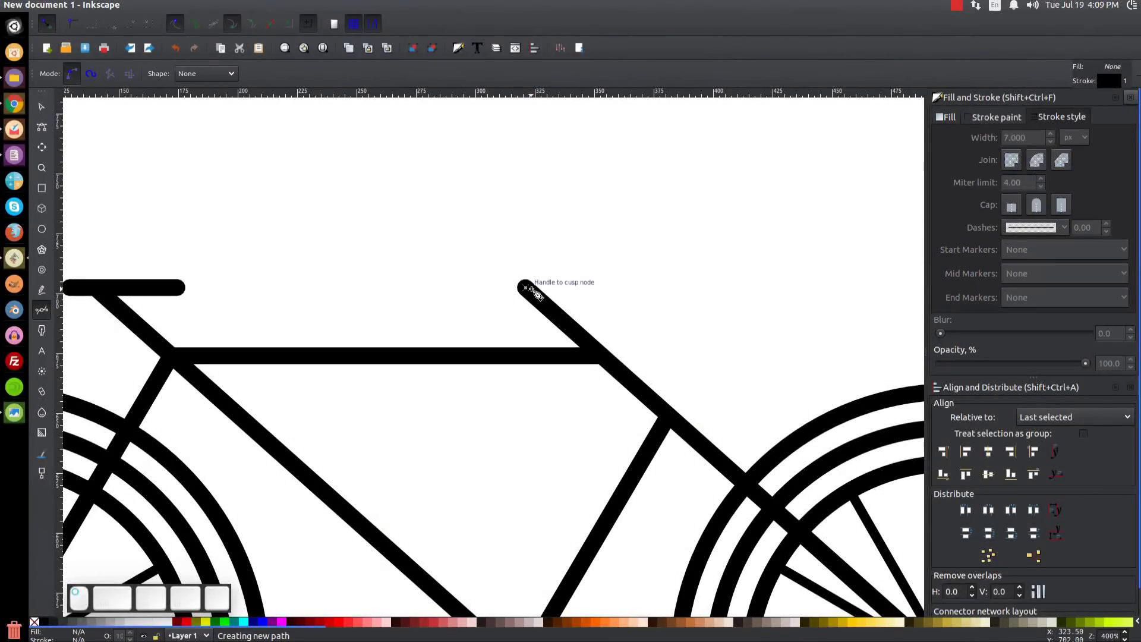
left_click(629, 289)
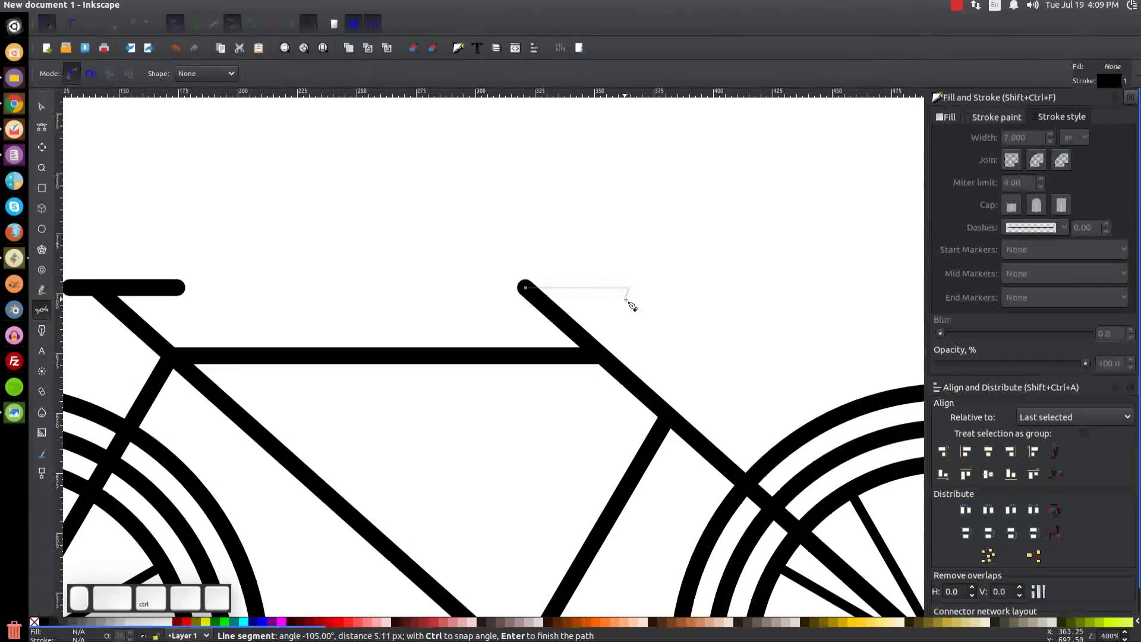
left_click(629, 333)
key("Return")
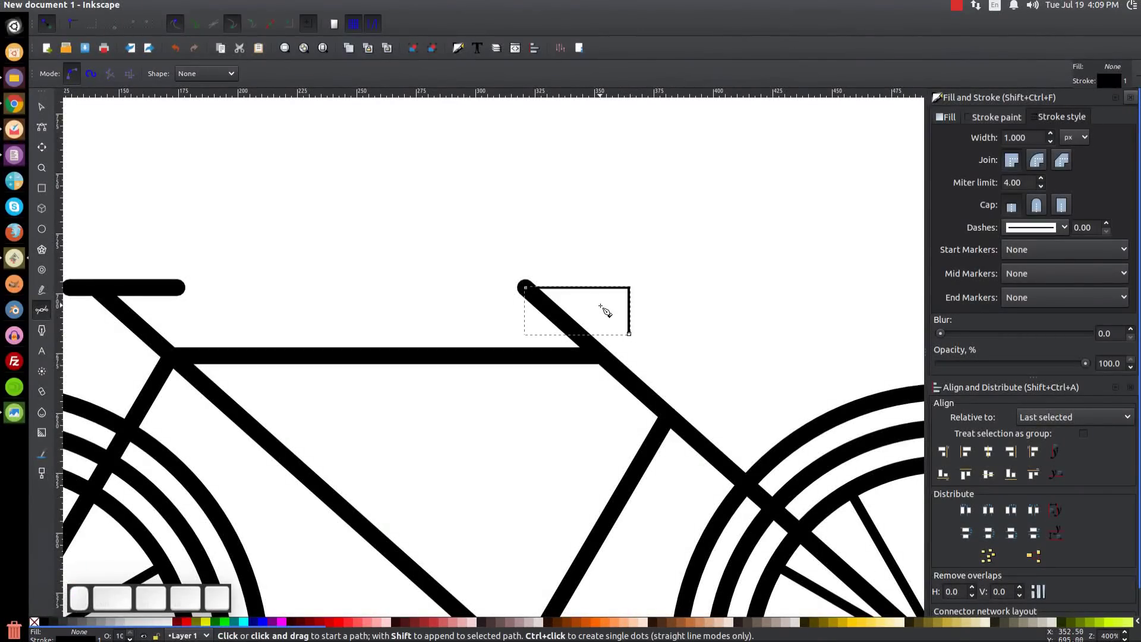
- Set the handlebar path's stroke width to 7 px with round join and round cap
left_click_drag(1037, 138, 982, 138)
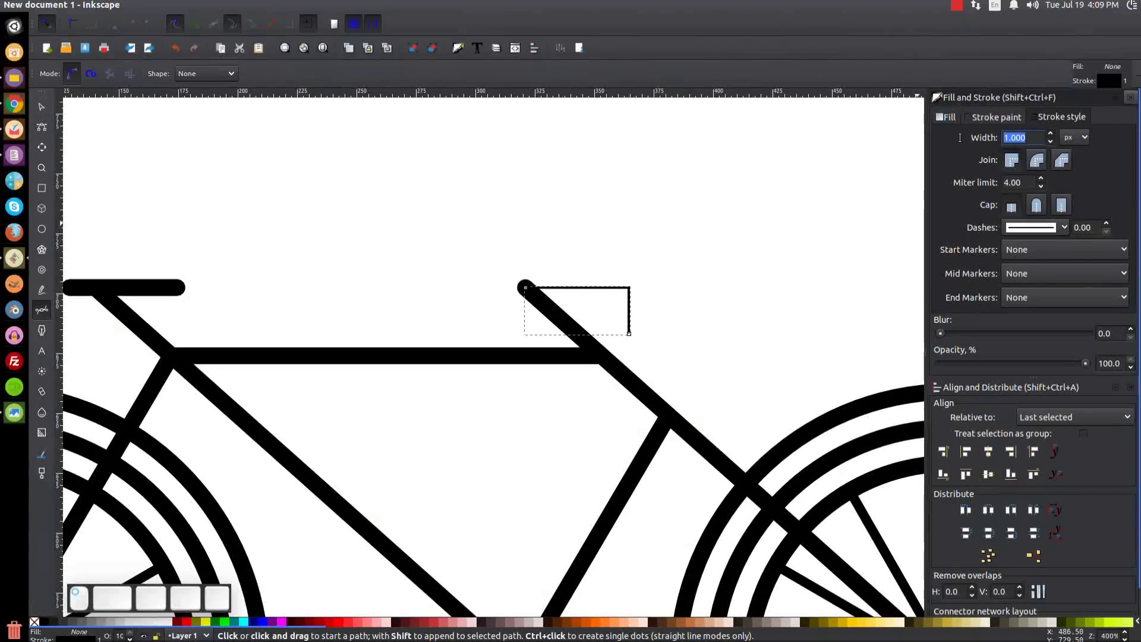
type("7")
key("Return")
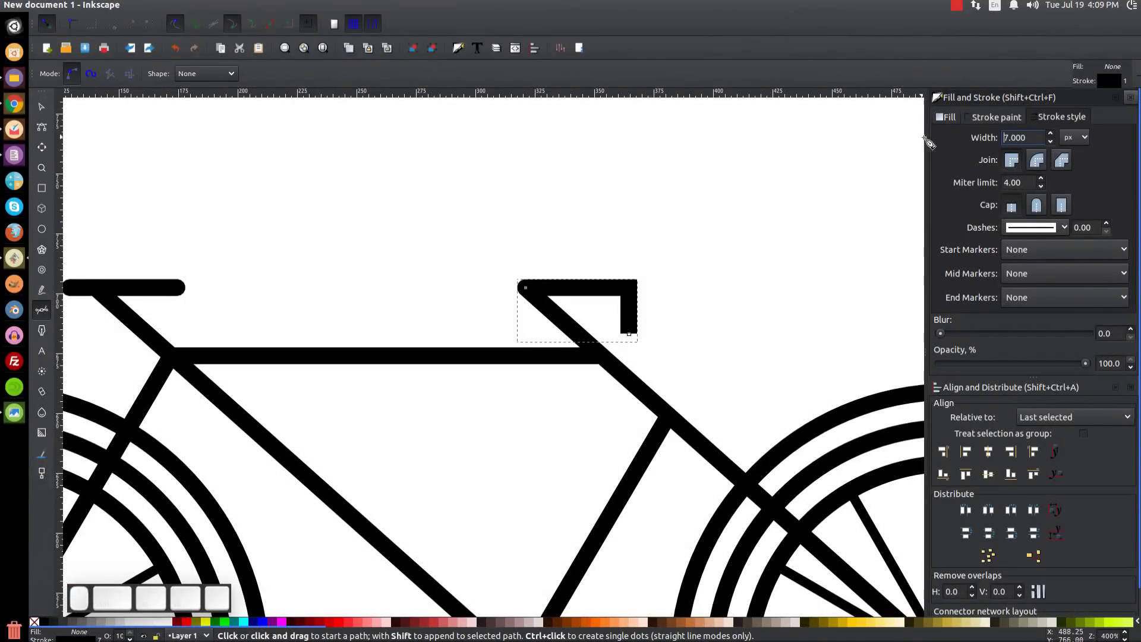
left_click(1039, 164)
left_click(1038, 206)
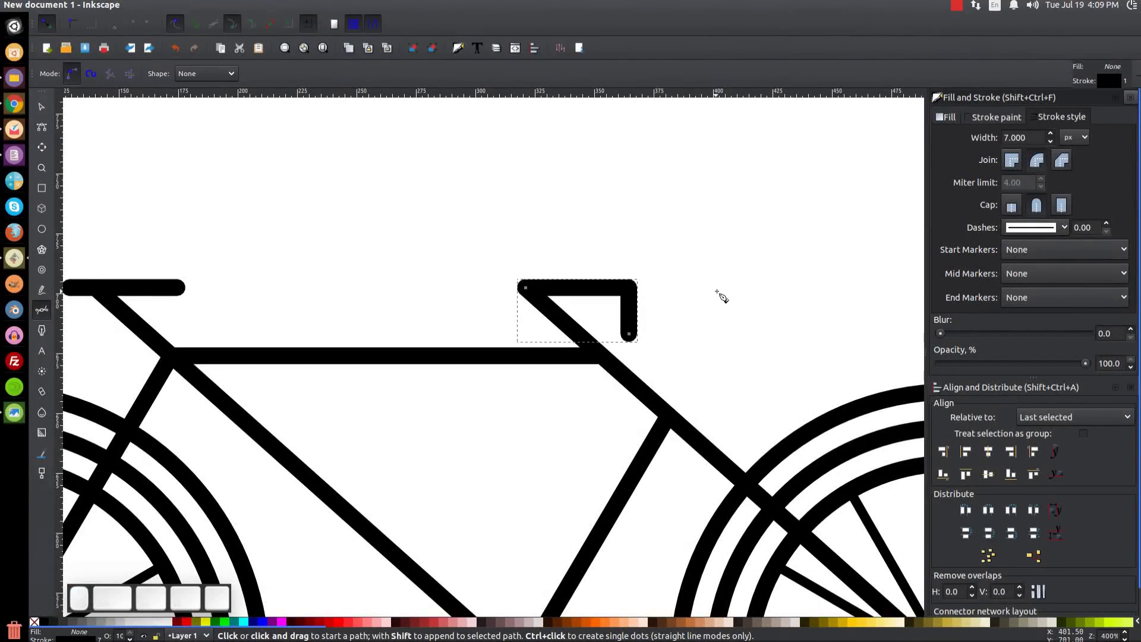
- Bend the handlebar's vertical segment outward into a smooth hook, with the curve handles at both ends extending horizontally to the right
left_click(47, 126)
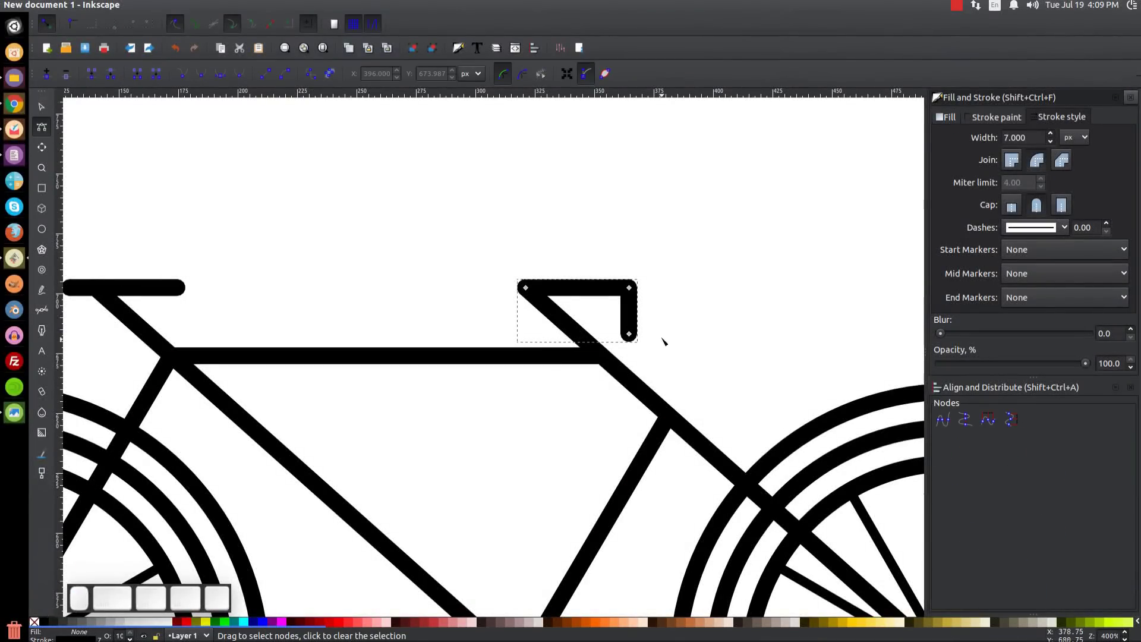
left_click_drag(632, 310, 649, 321)
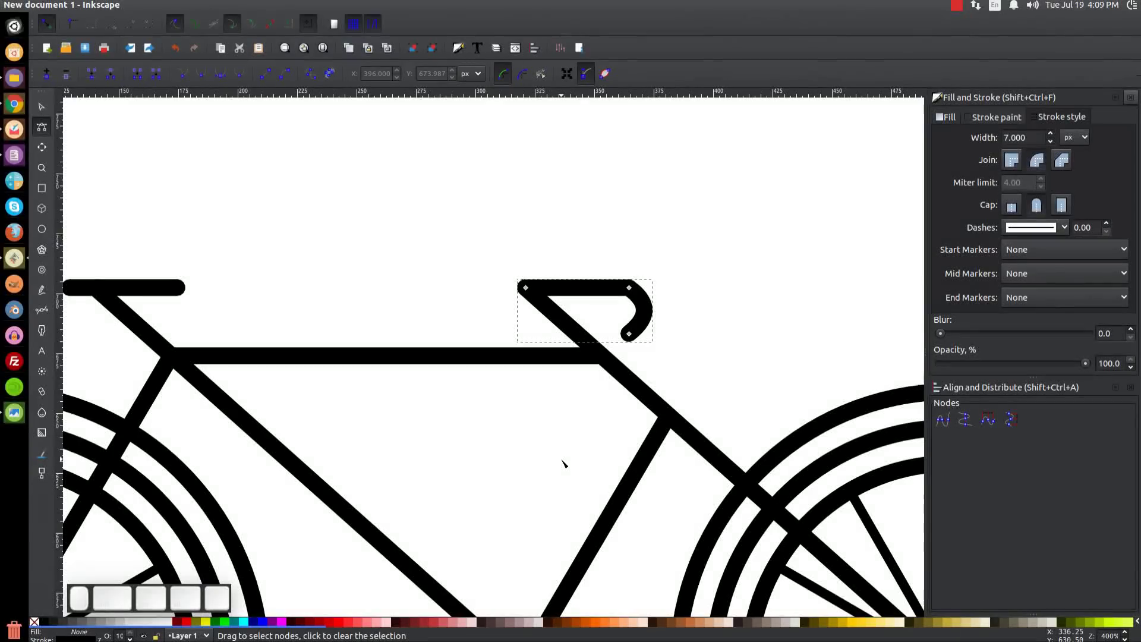
left_click(630, 289)
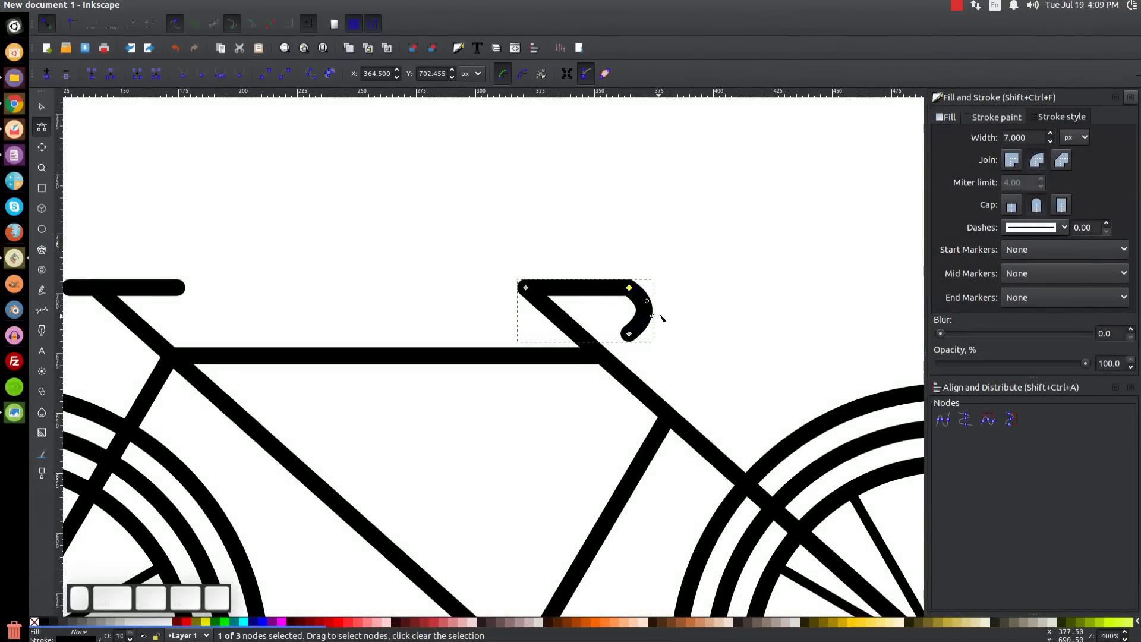
scroll(654, 315, "up", 4, "ctrl")
scroll(647, 306, "down", 3, "ctrl")
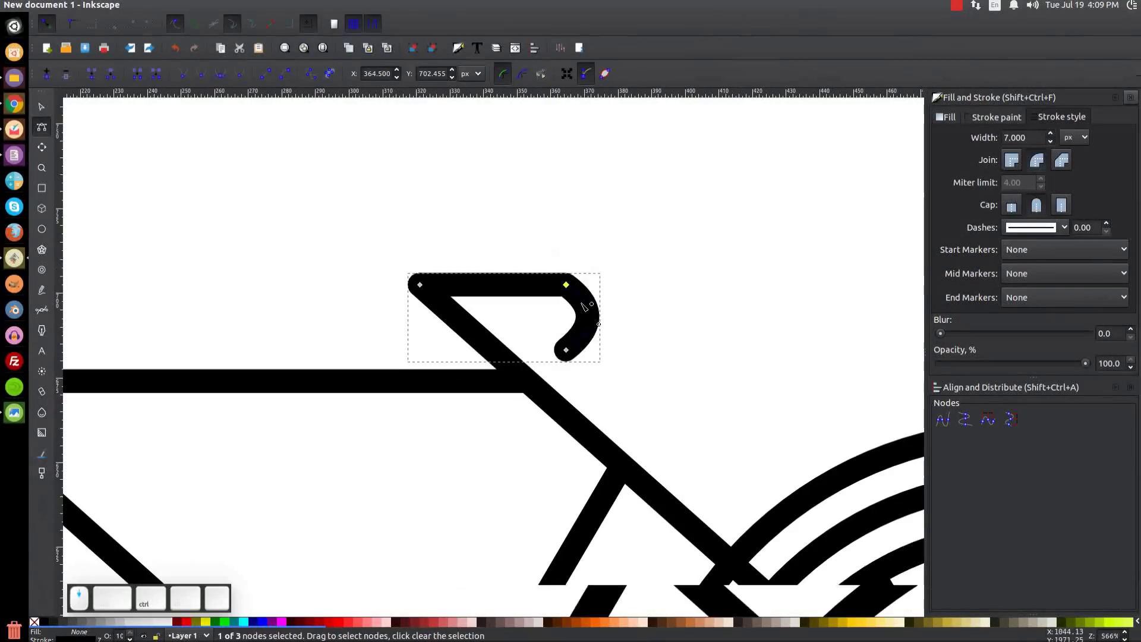
left_click_drag(591, 304, 619, 352)
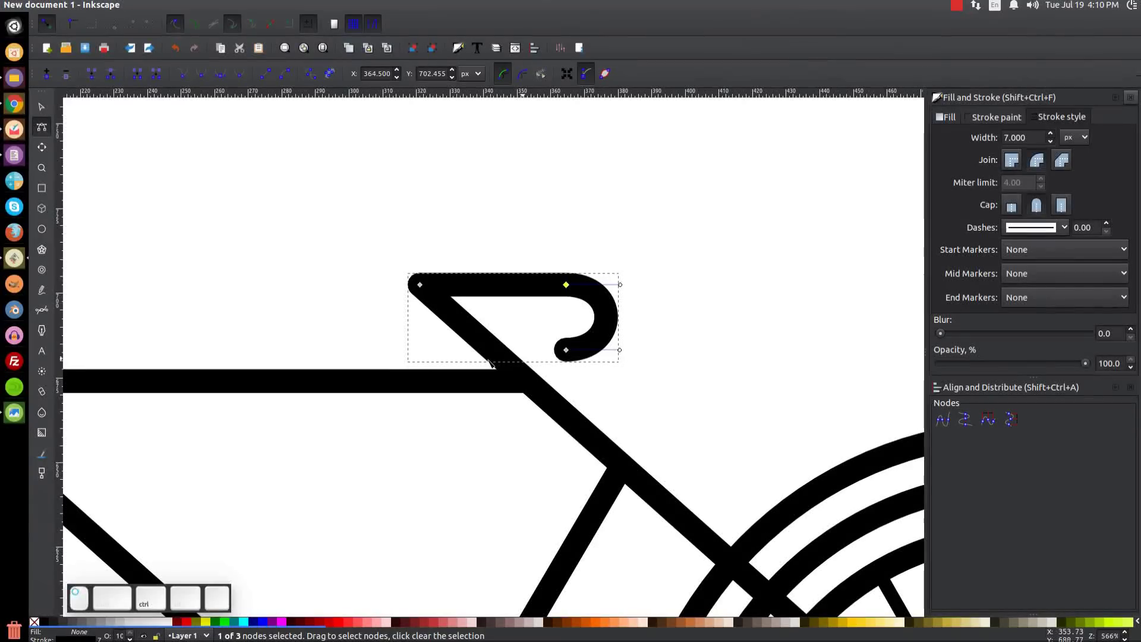
left_click(42, 107)
left_click_drag(339, 230, 661, 204)
scroll(662, 204, "down", 5)
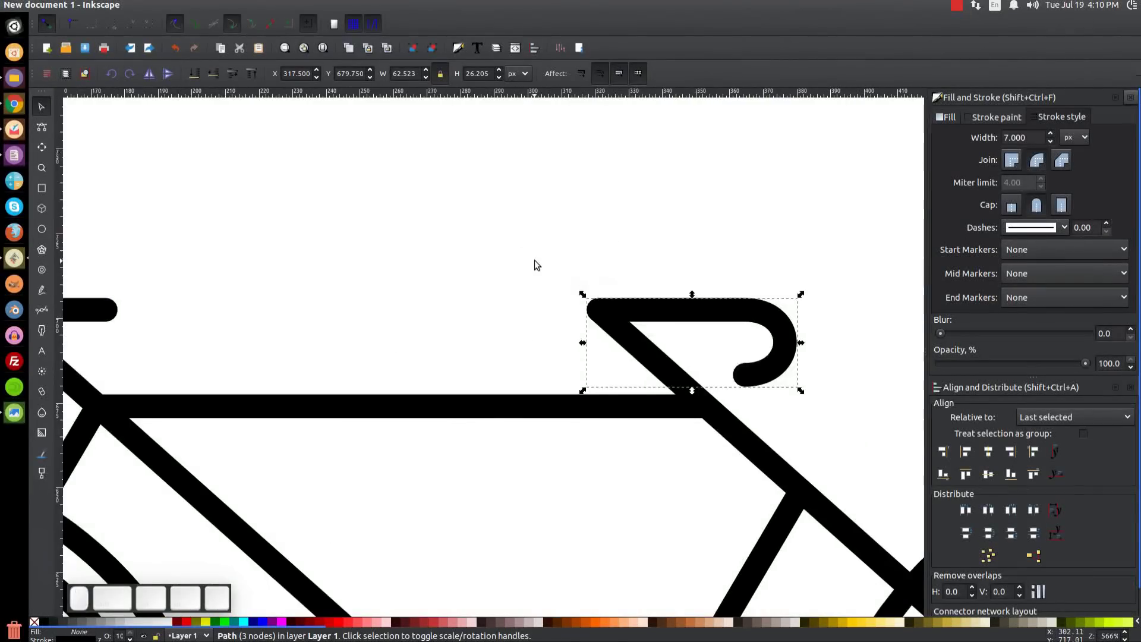
left_click_drag(554, 304, 524, 328)
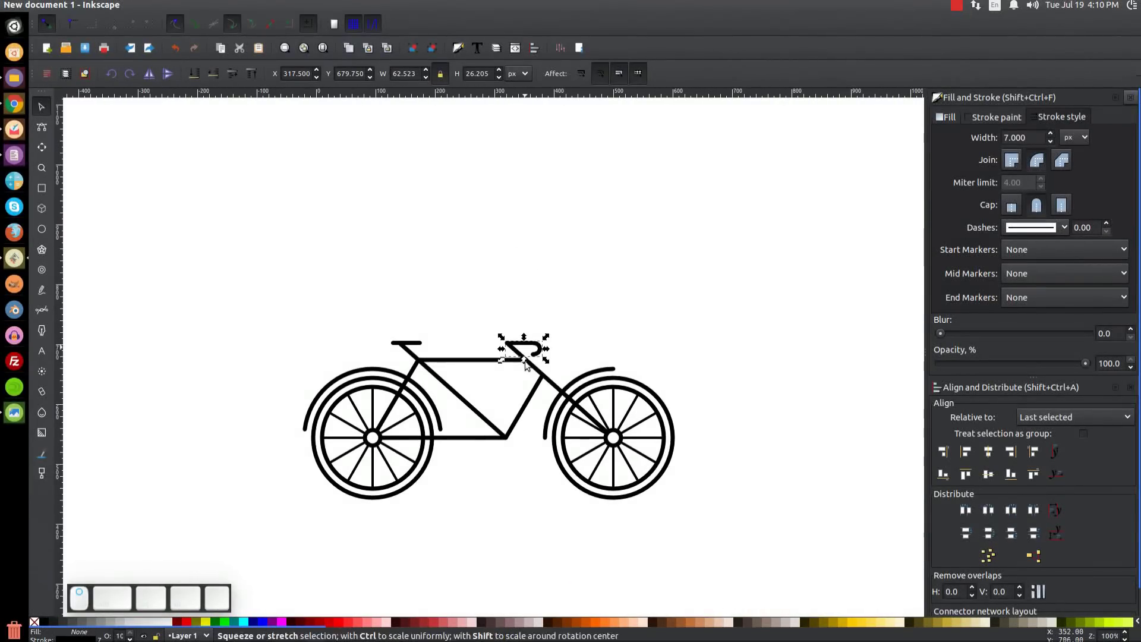
left_click(491, 492)
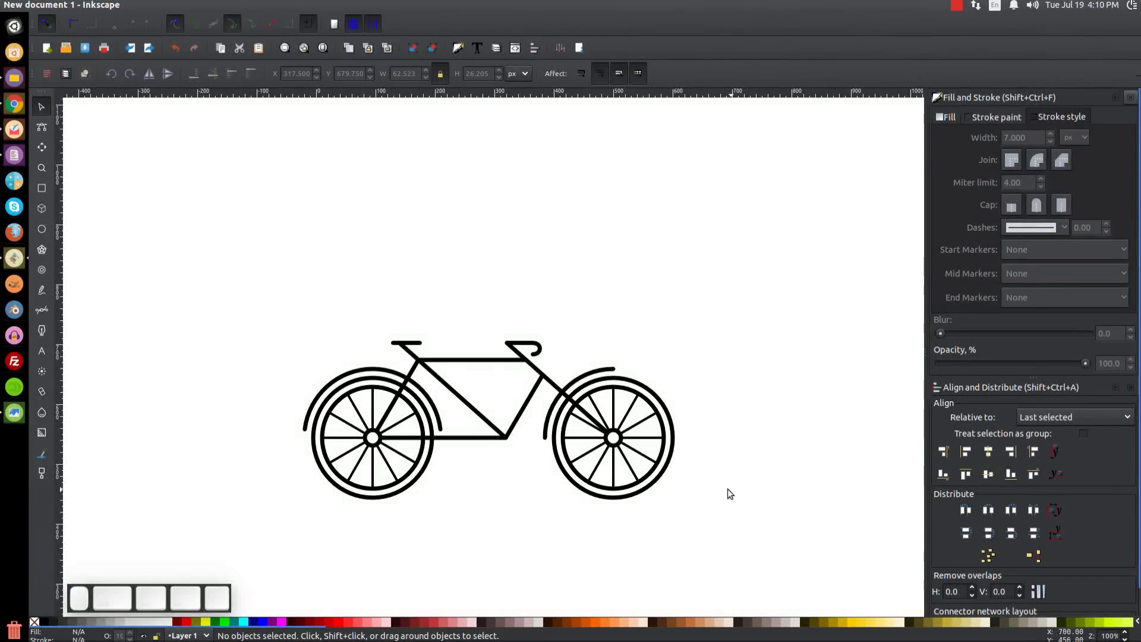
- Check the reference picture for the crank, then duplicate the rear wheel's hub circle
left_click(23, 416)
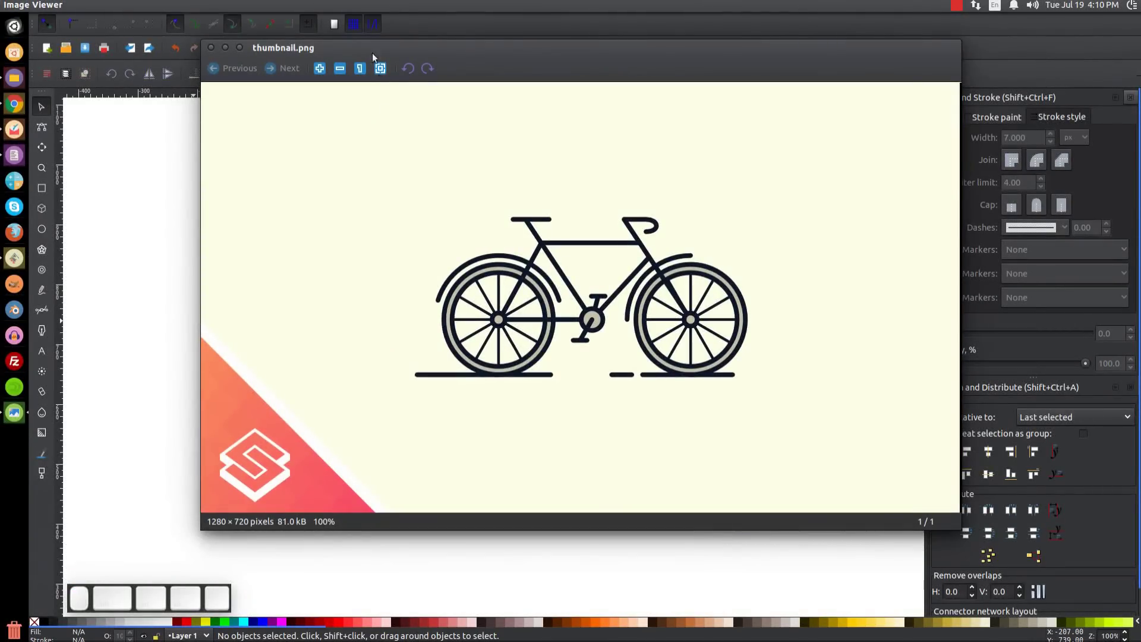
left_click(227, 50)
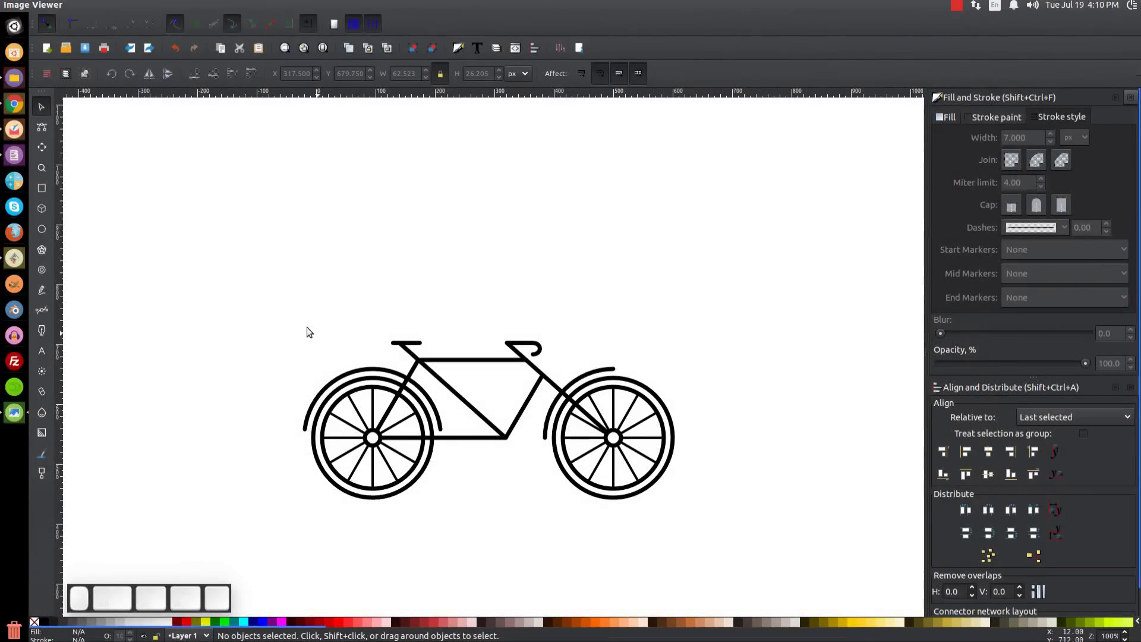
left_click(39, 230)
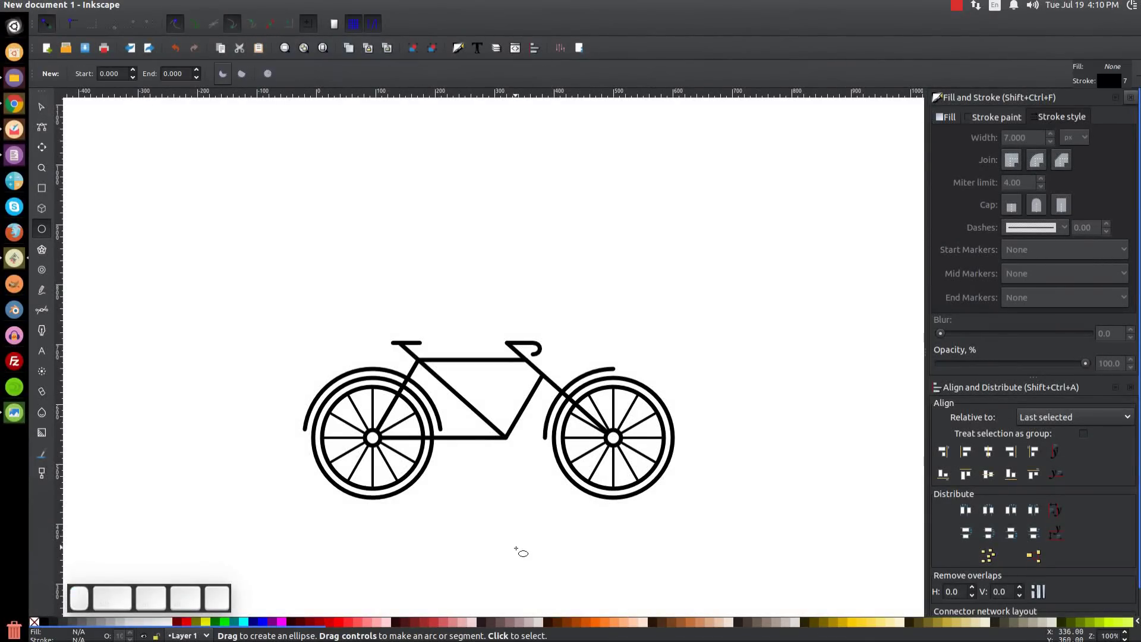
left_click_drag(507, 504, 489, 476)
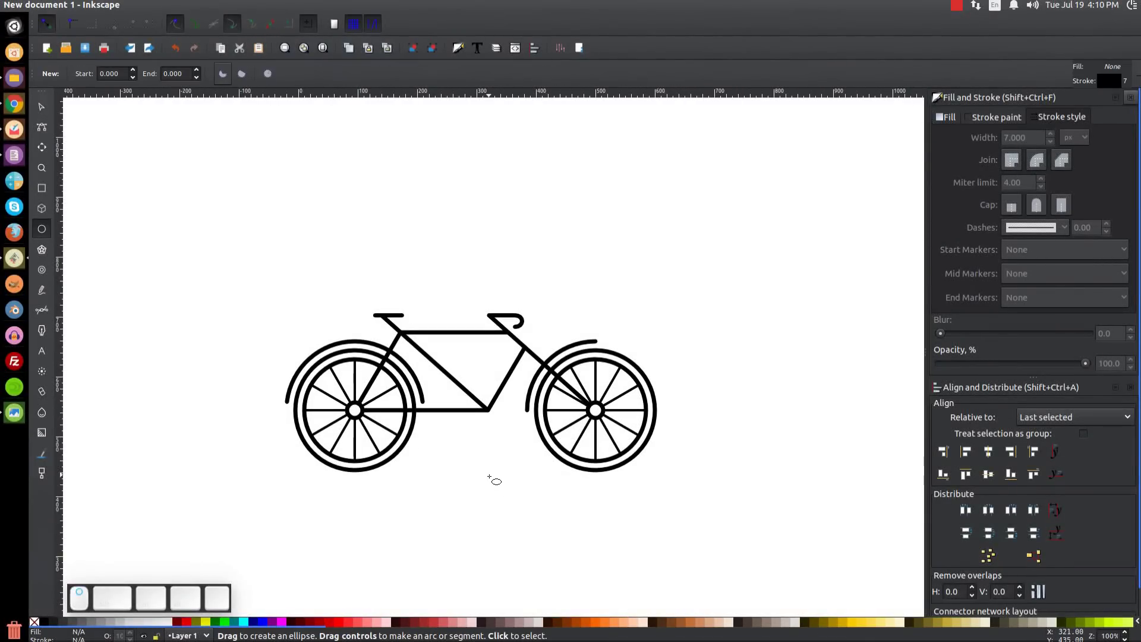
left_click(42, 108)
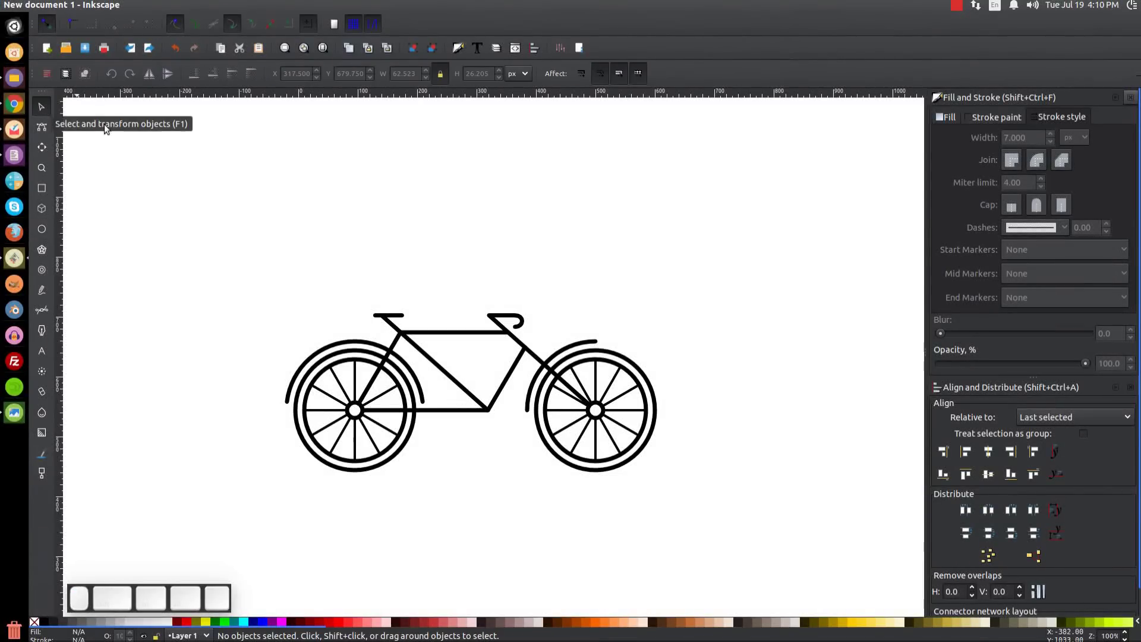
left_click(353, 414)
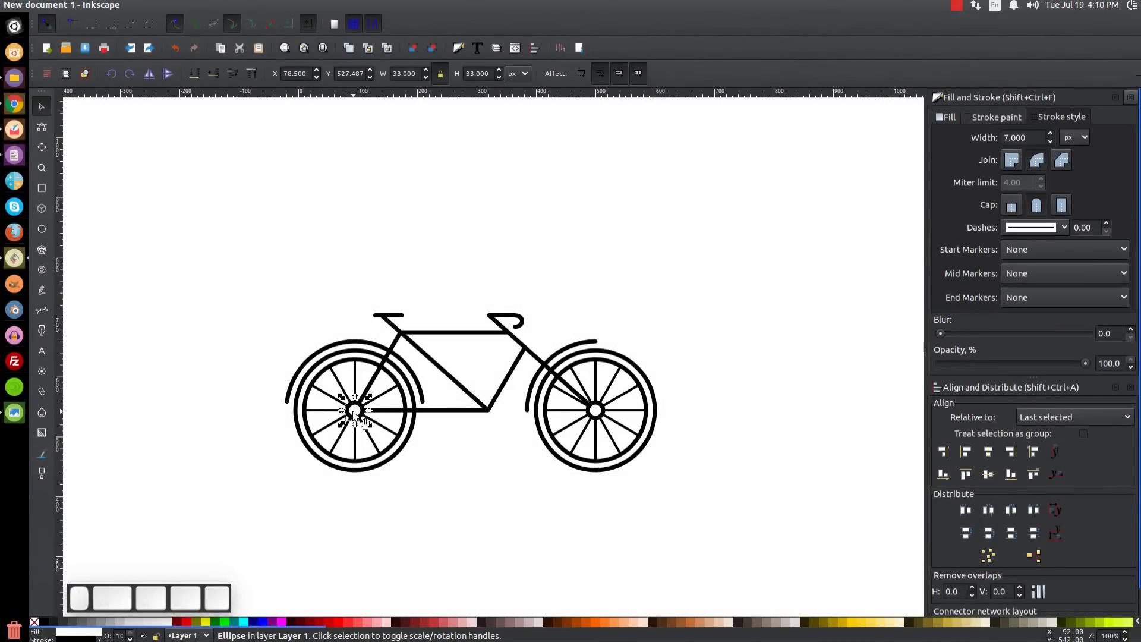
right_click(353, 413)
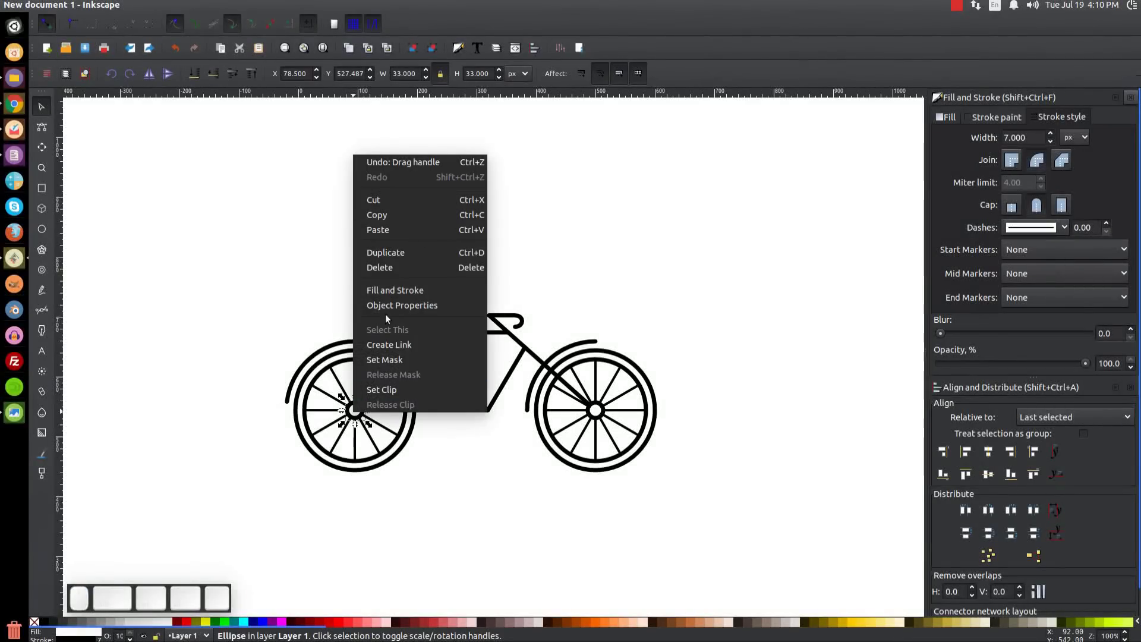
left_click(410, 247)
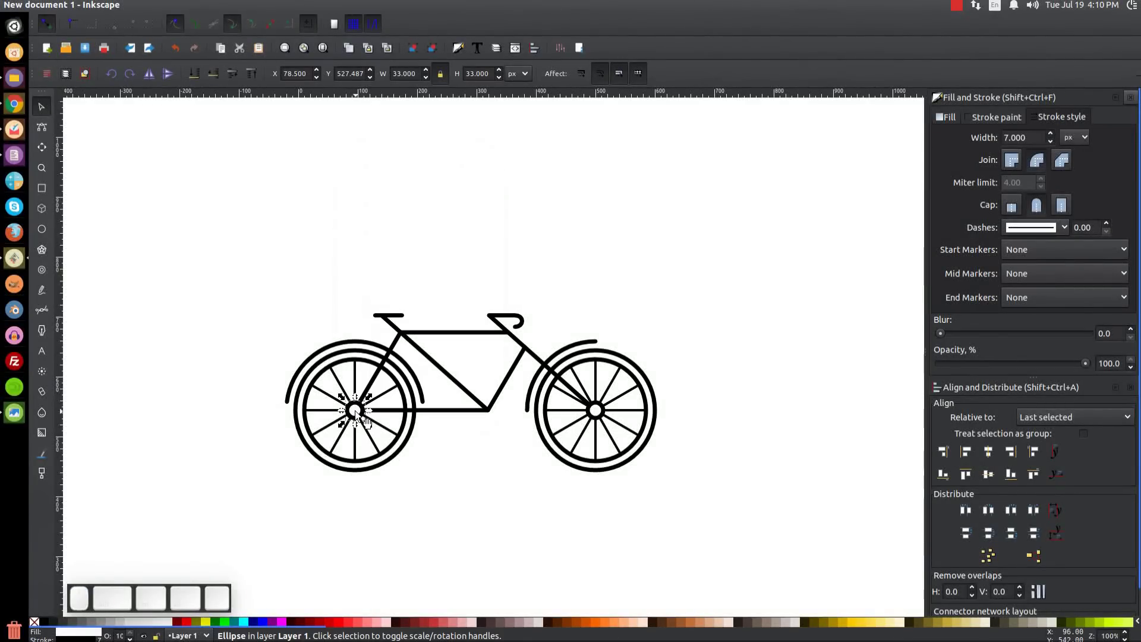
- Place the duplicated hub circle on the frame's lower joint as the chainring and enlarge it about its centre to 51 px
mouse_move(356, 411)
left_mouse_down()
mouse_move(488, 410)
mouse_move(512, 430)
left_mouse_up()
key("ctrl")
key("shift")
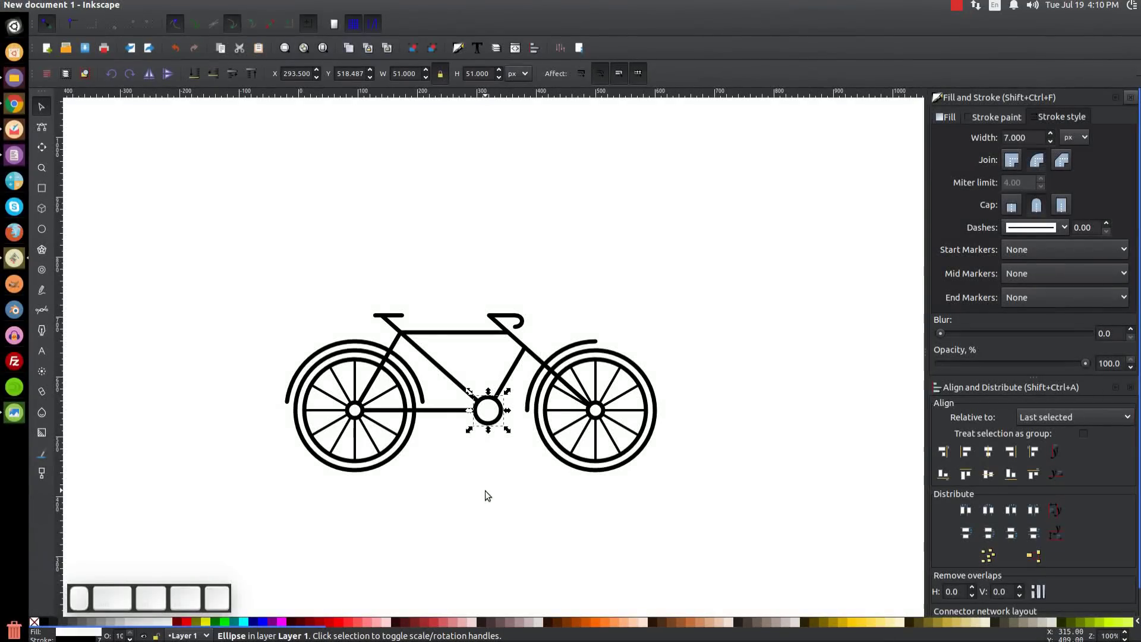
- Draw a crank arm line from the chainring's centre about 45 px straight down, following the reference picture
key("plus")
key("plus")
key("plus")
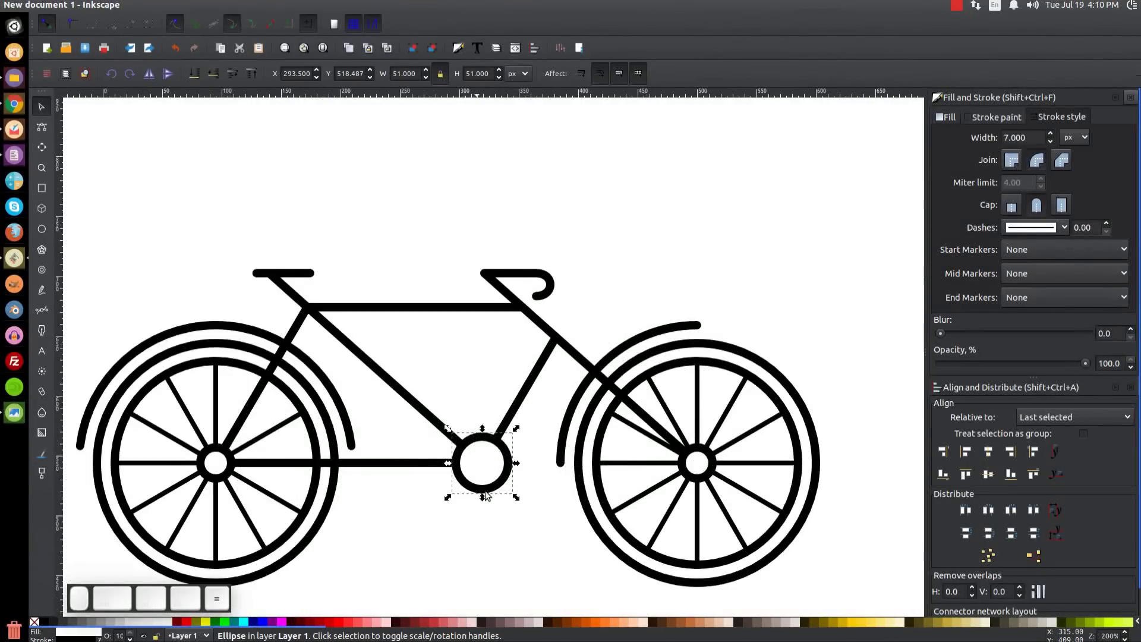
scroll(514, 419, "down", 5)
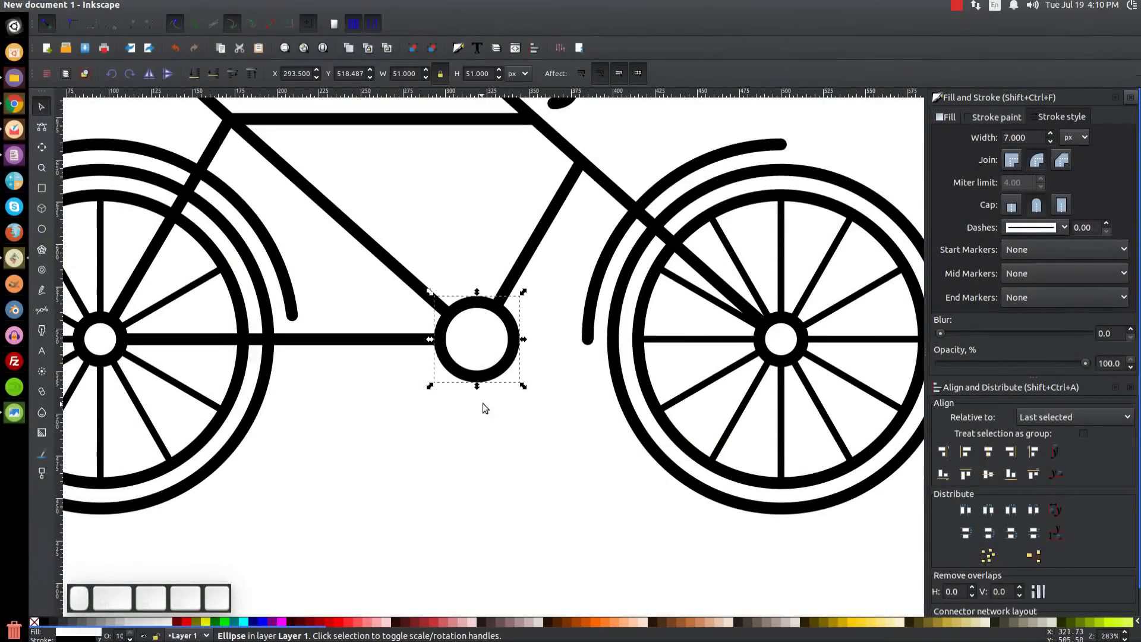
left_click(23, 411)
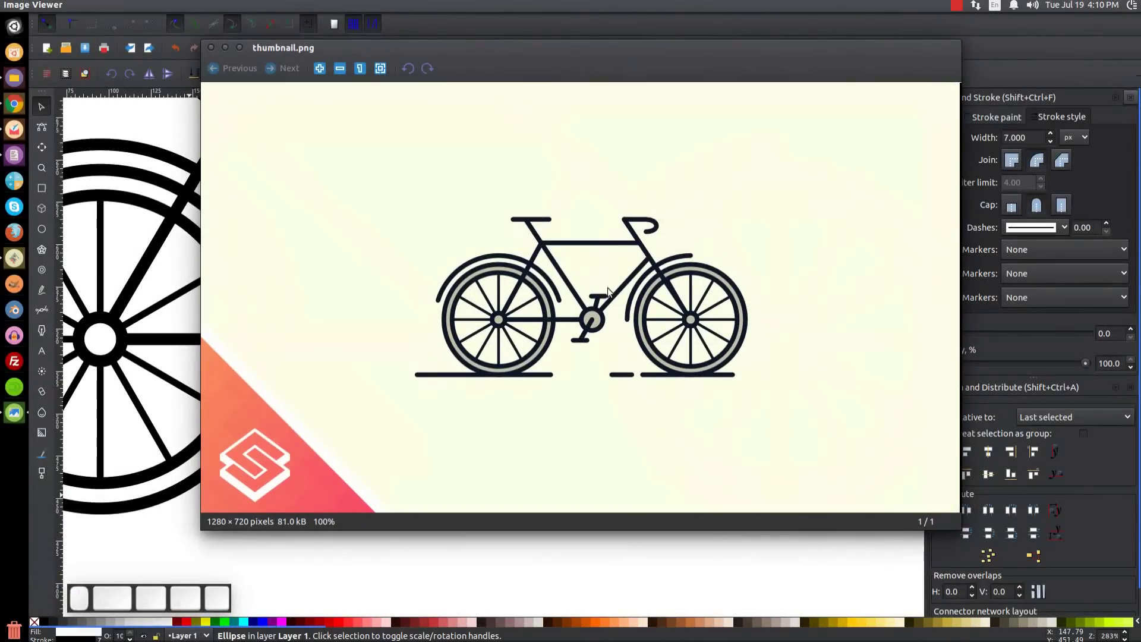
left_click(225, 48)
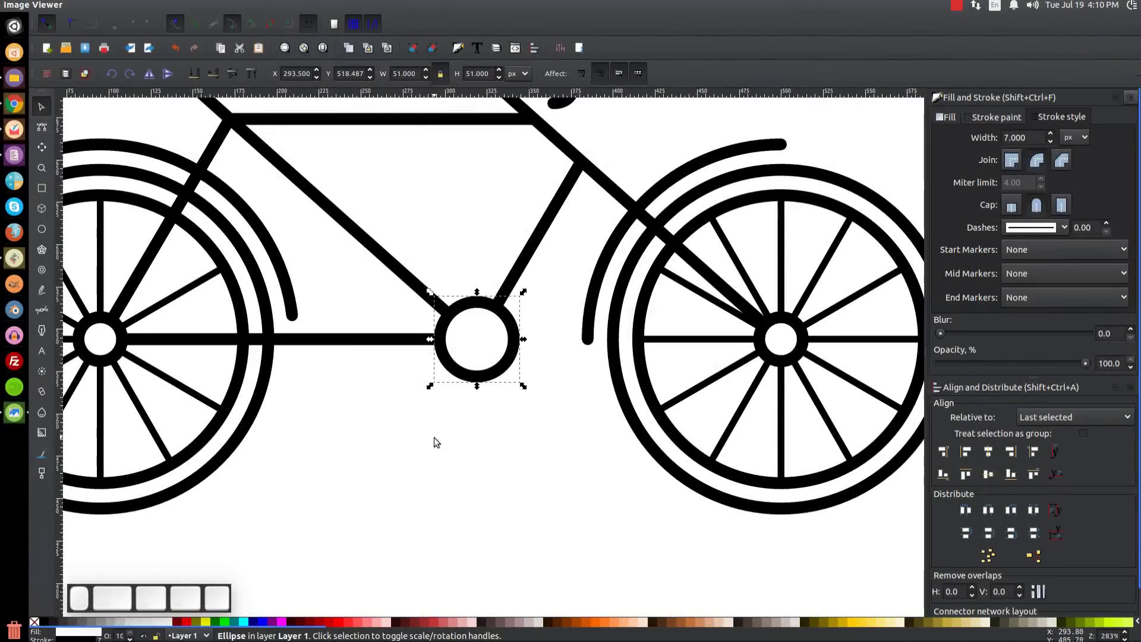
key("b")
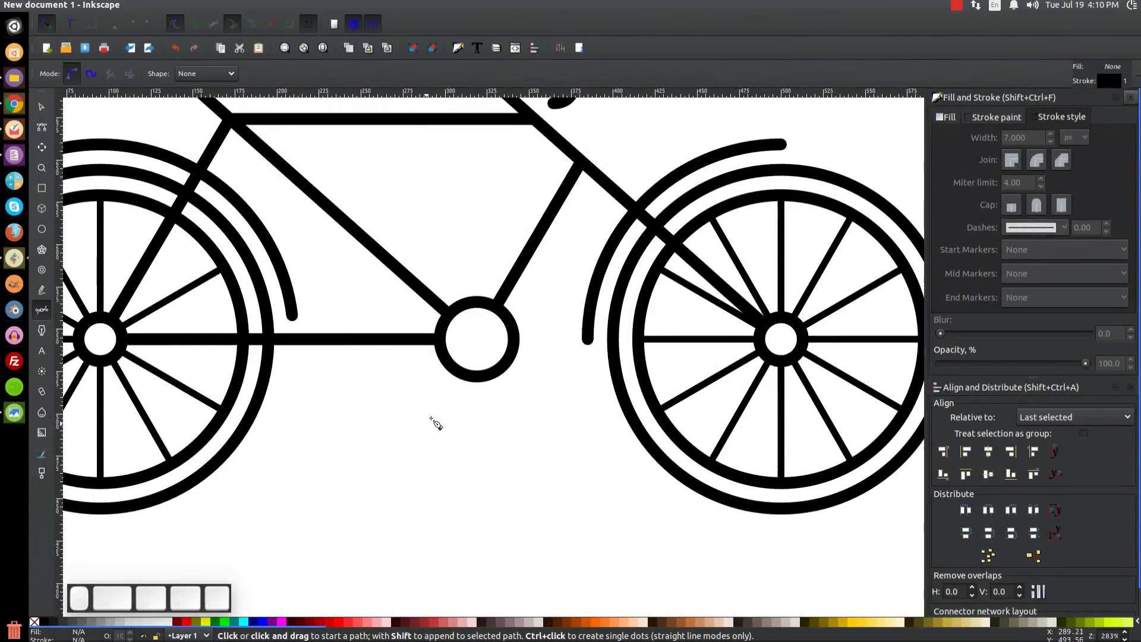
left_click(477, 340)
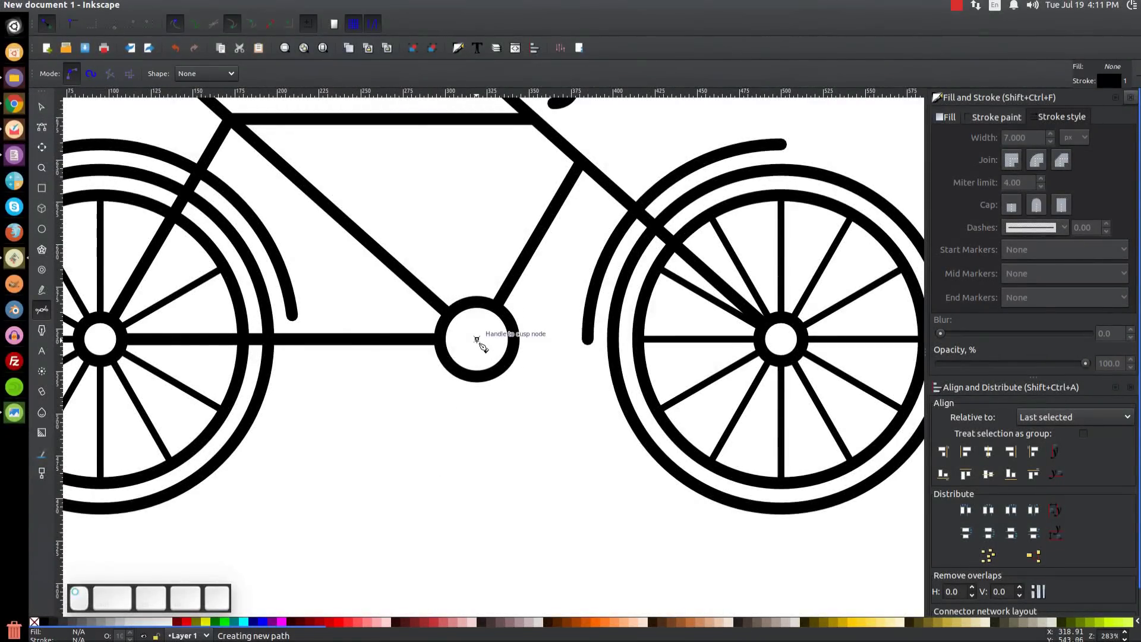
left_click(476, 415)
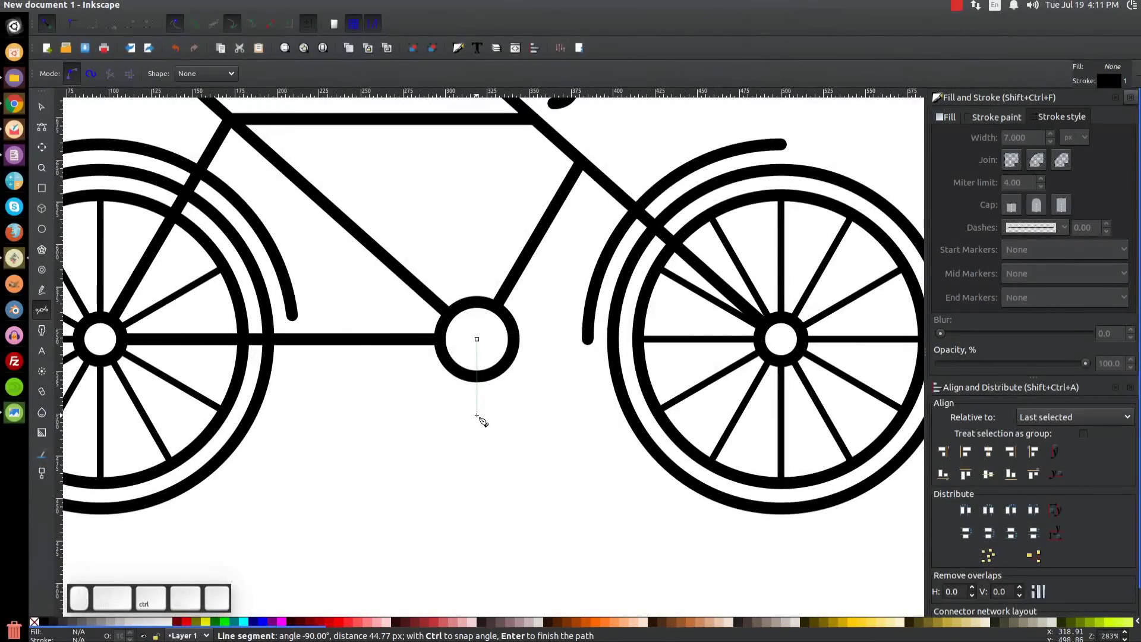
right_click(477, 416)
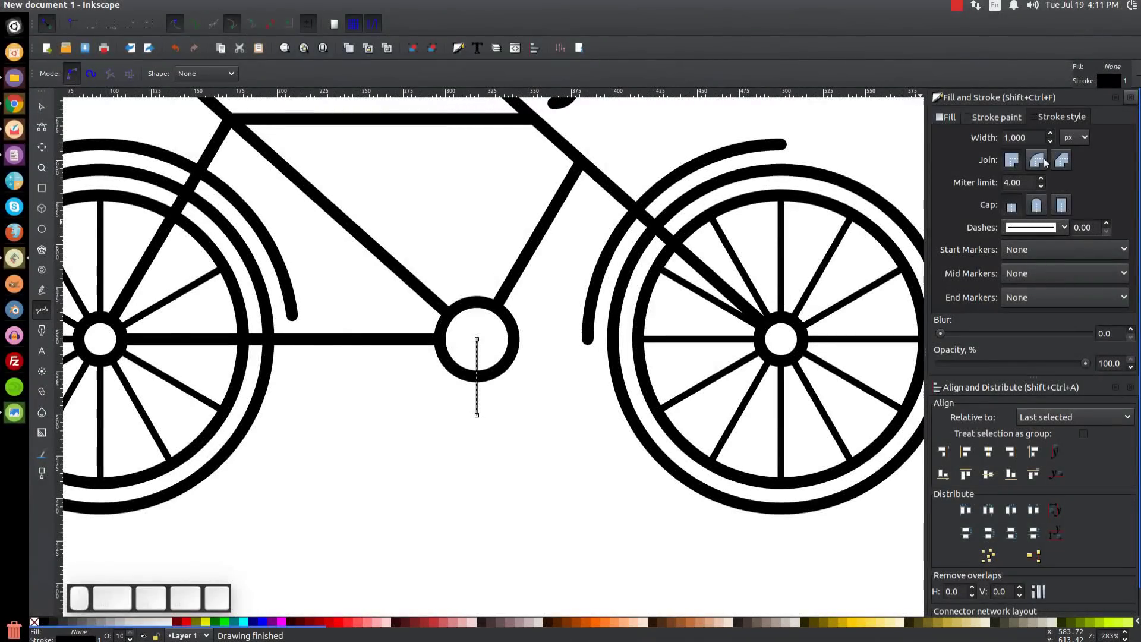
- Give the crank arm line a 7 px stroke with round join and round cap
triple_click(1036, 142)
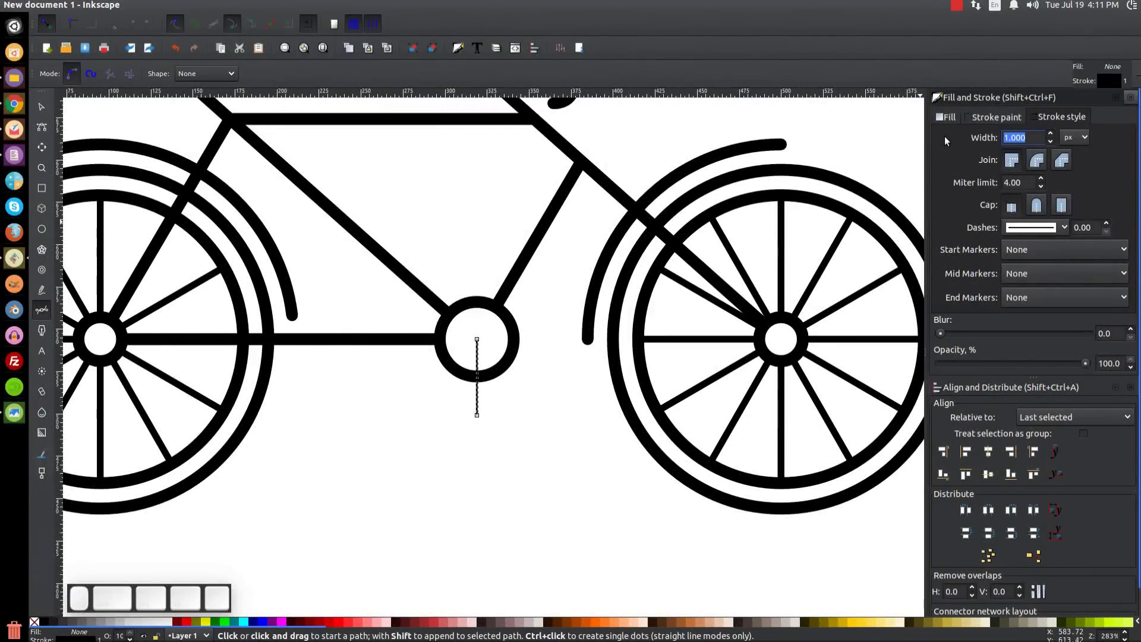
type("7")
key("Return")
left_click(1035, 160)
left_click(1035, 205)
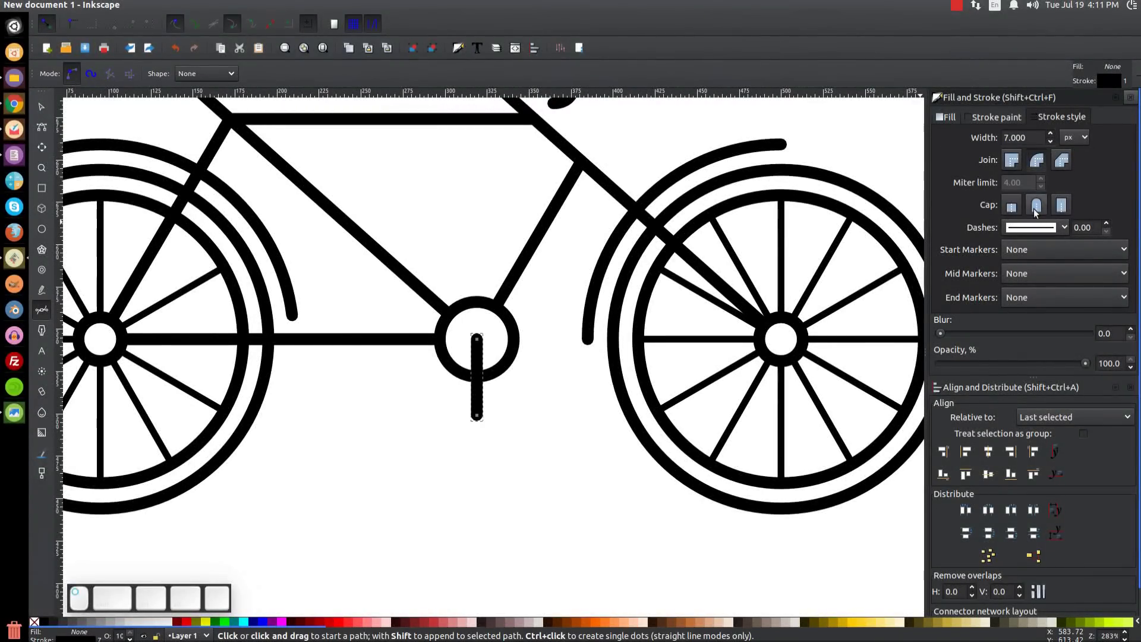
- Duplicate the crank arm line and rotate the copy 90° to make a horizontal pedal bar
left_click(41, 106)
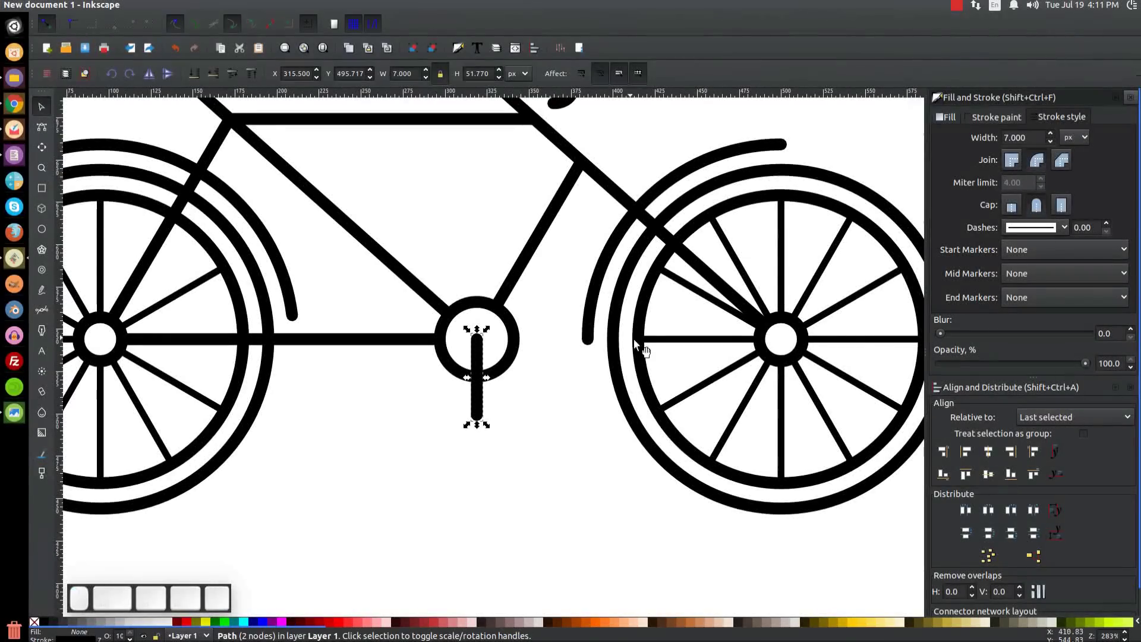
right_click(478, 350)
left_click(529, 447)
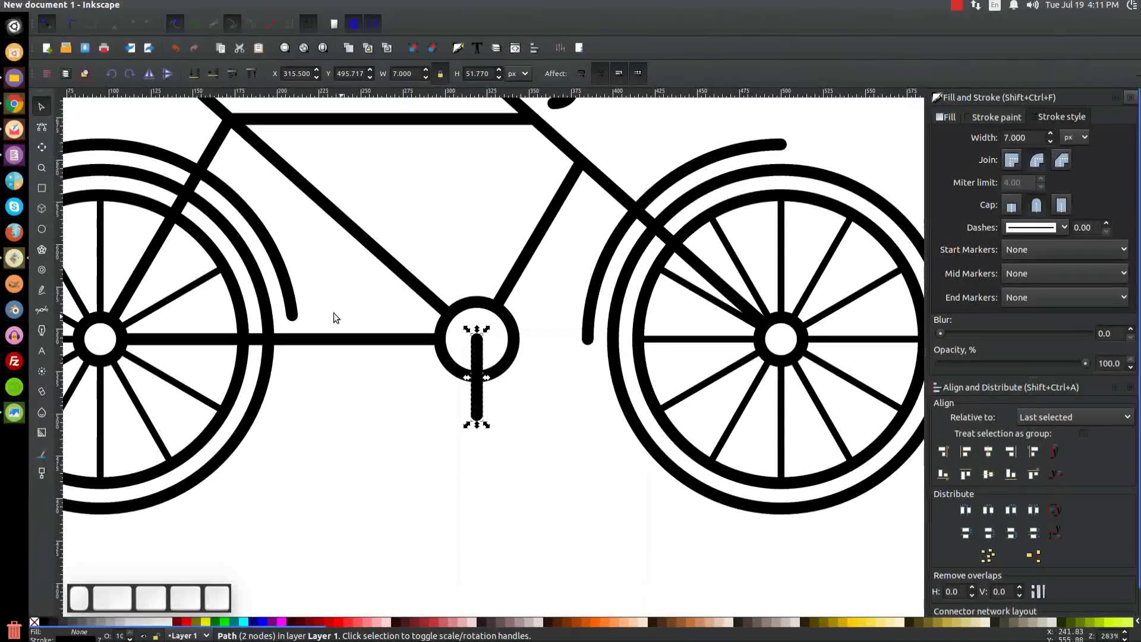
left_click(129, 79)
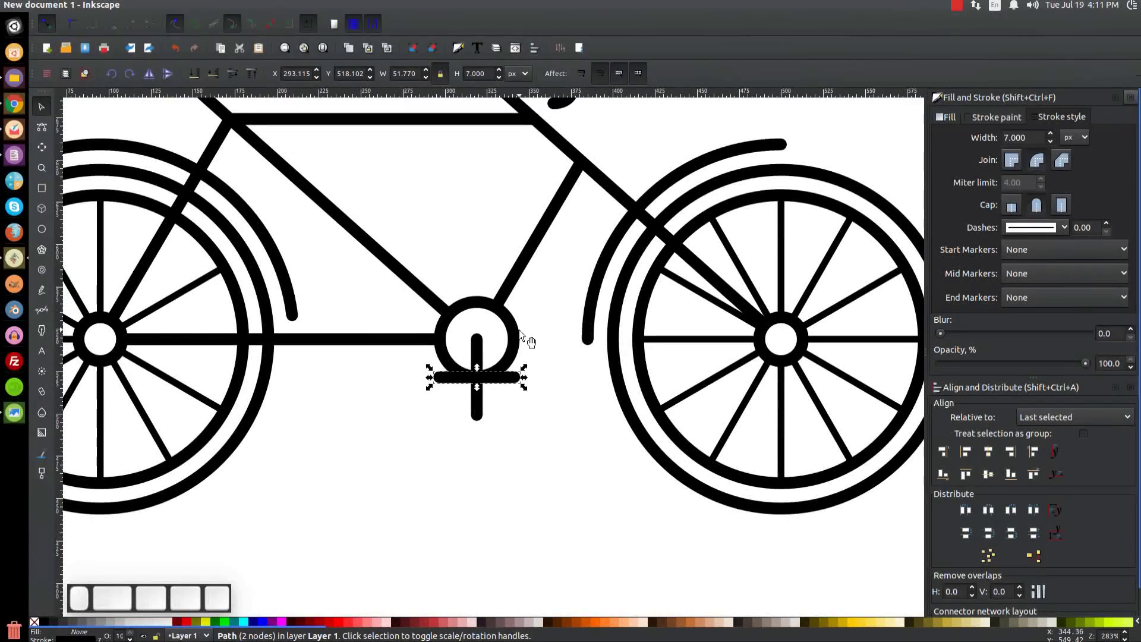
- Align the bottom edge of the horizontal pedal bar with the bottom edge of the crank arm
key("shift")
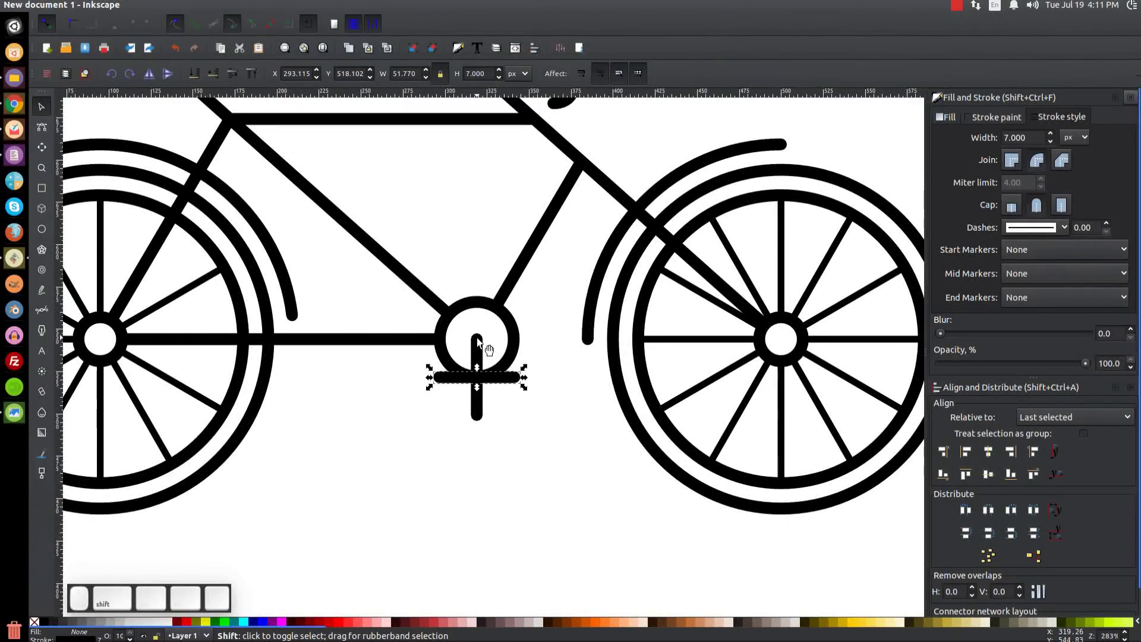
left_click(477, 341, "shift")
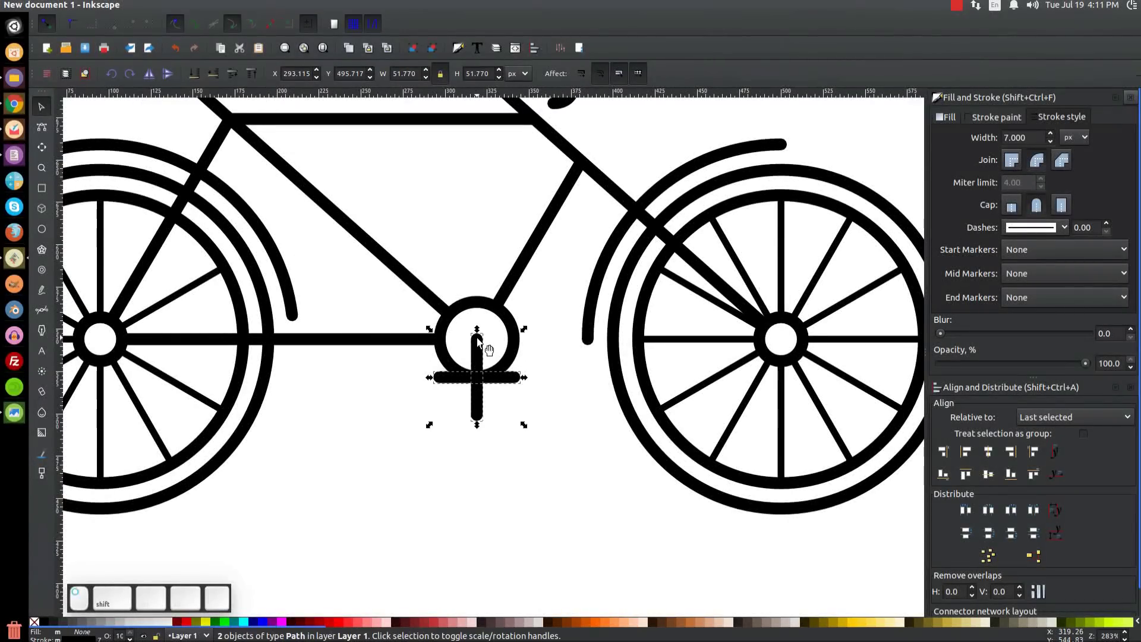
left_click(1008, 474)
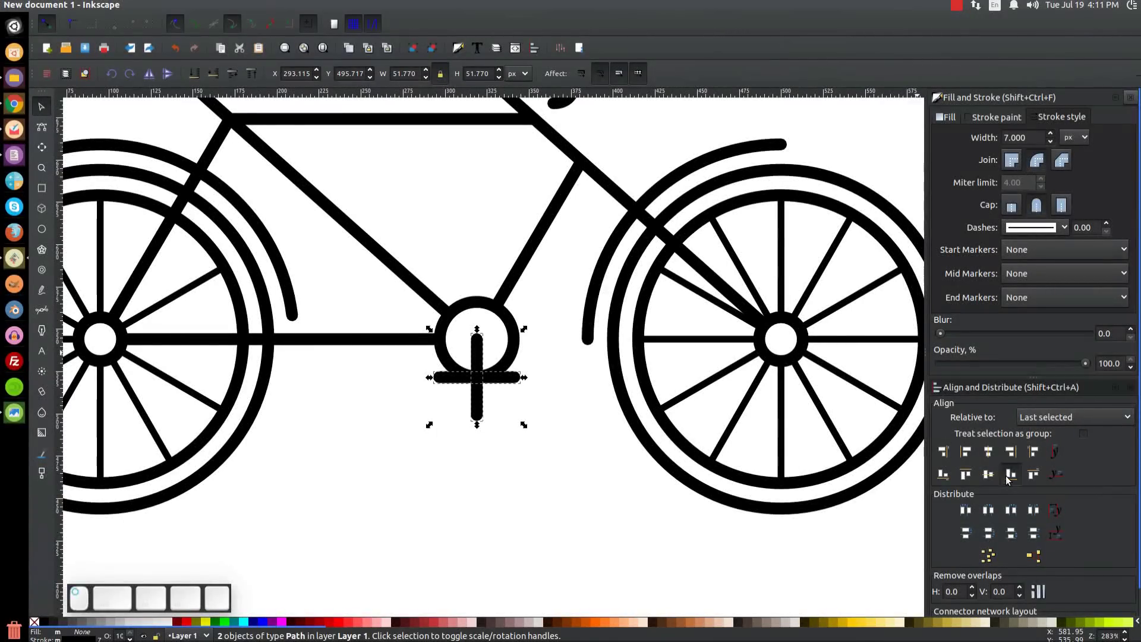
left_click(548, 394)
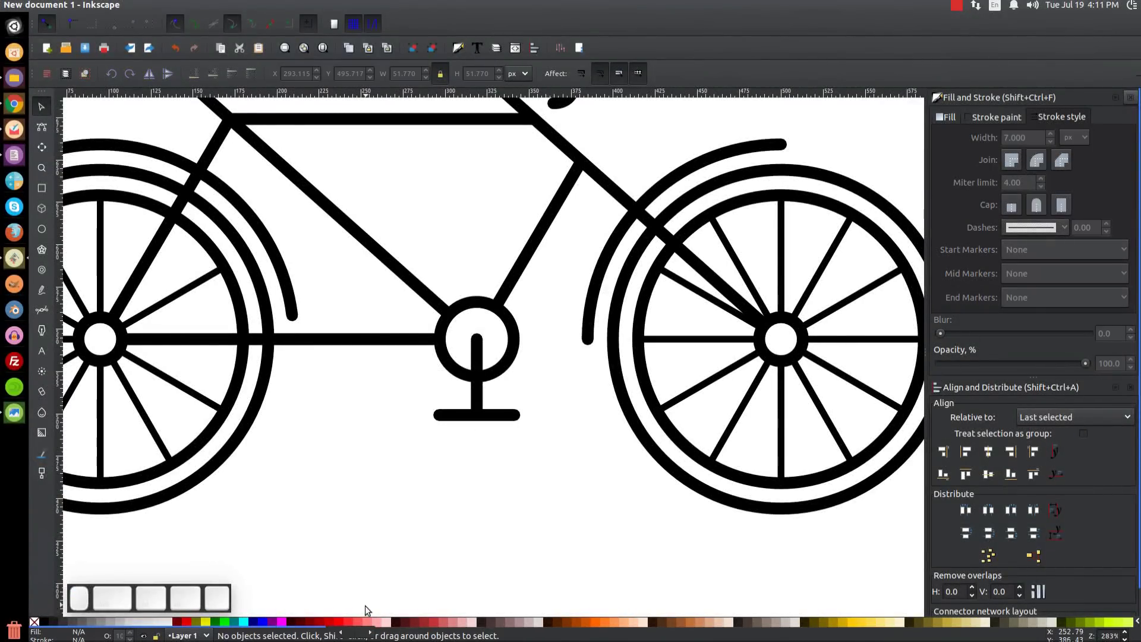
- Shorten the pedal bar from both ends to about 29 px wide, keeping it horizontal
left_click(41, 128)
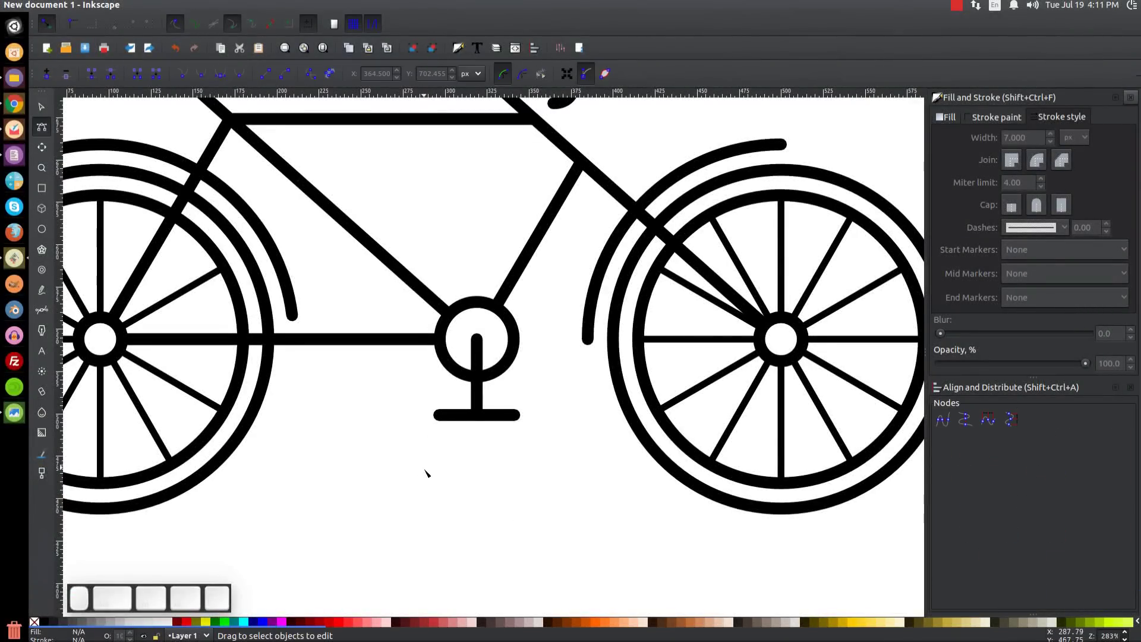
left_click(455, 417)
key("ctrl")
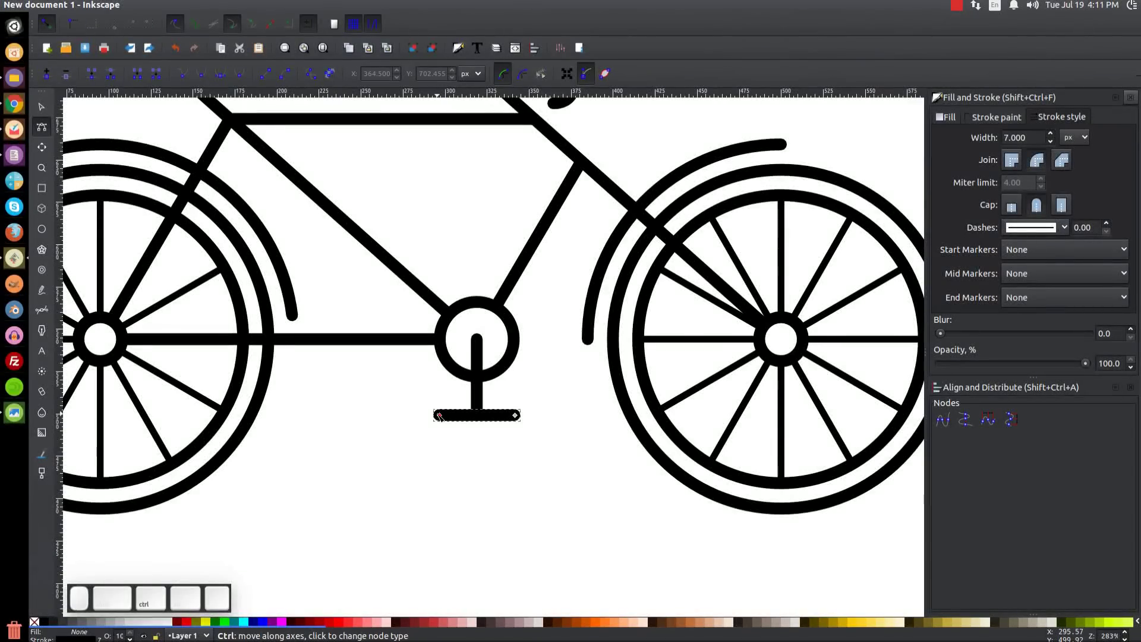
left_click_drag(440, 415, 498, 415)
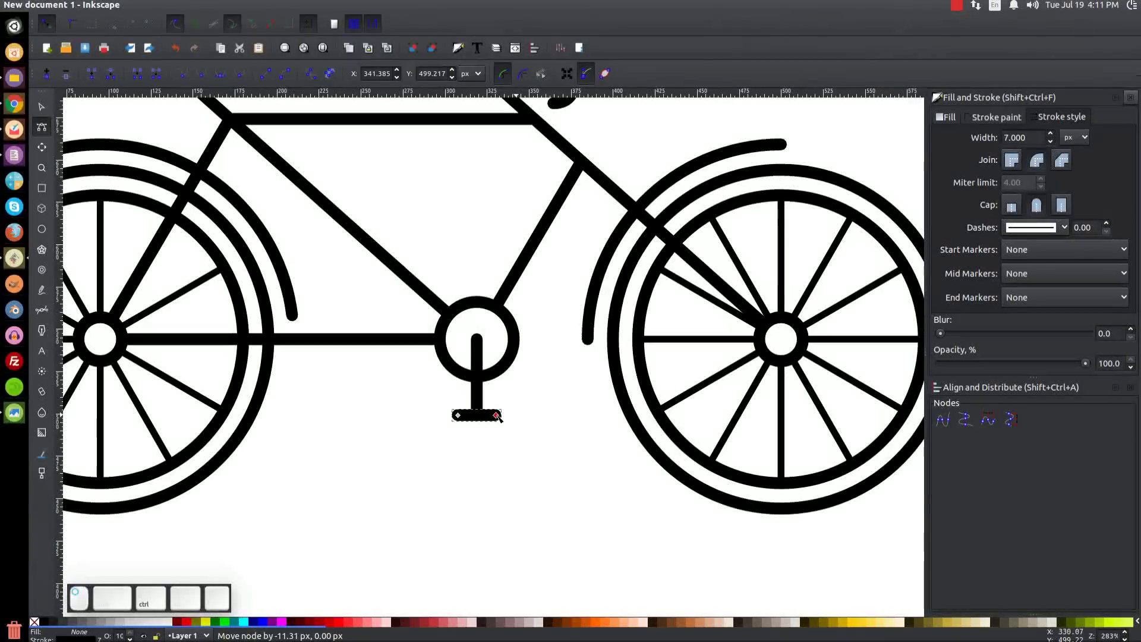
- Centre the pedal bar horizontally on the crank arm and group the two paths
left_click(48, 107)
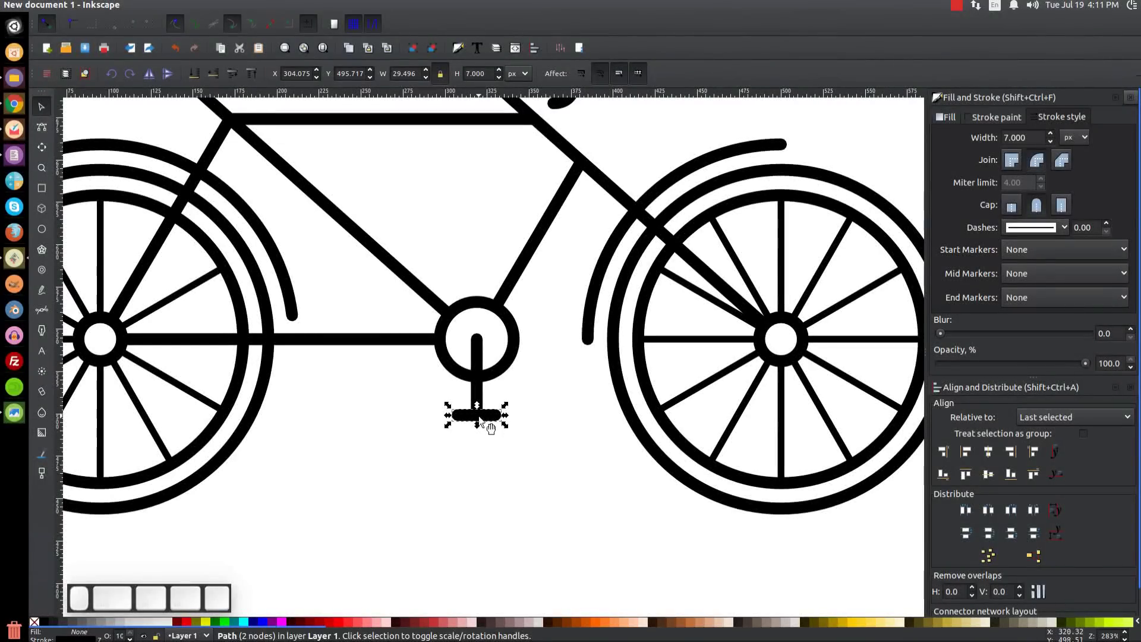
left_click(477, 347, "shift")
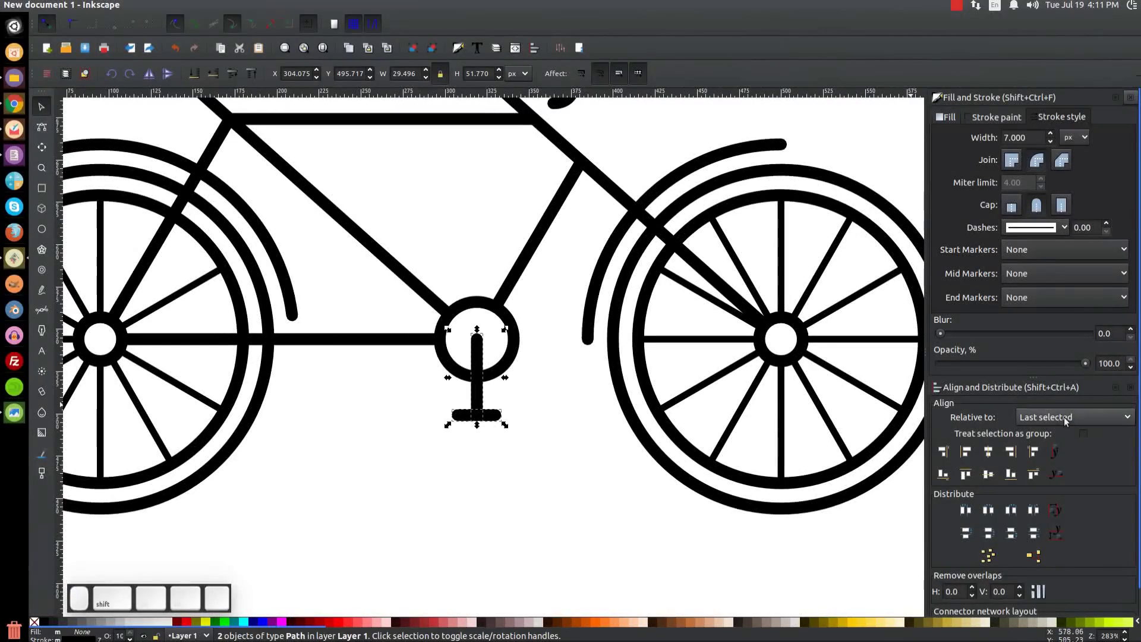
left_click(991, 453)
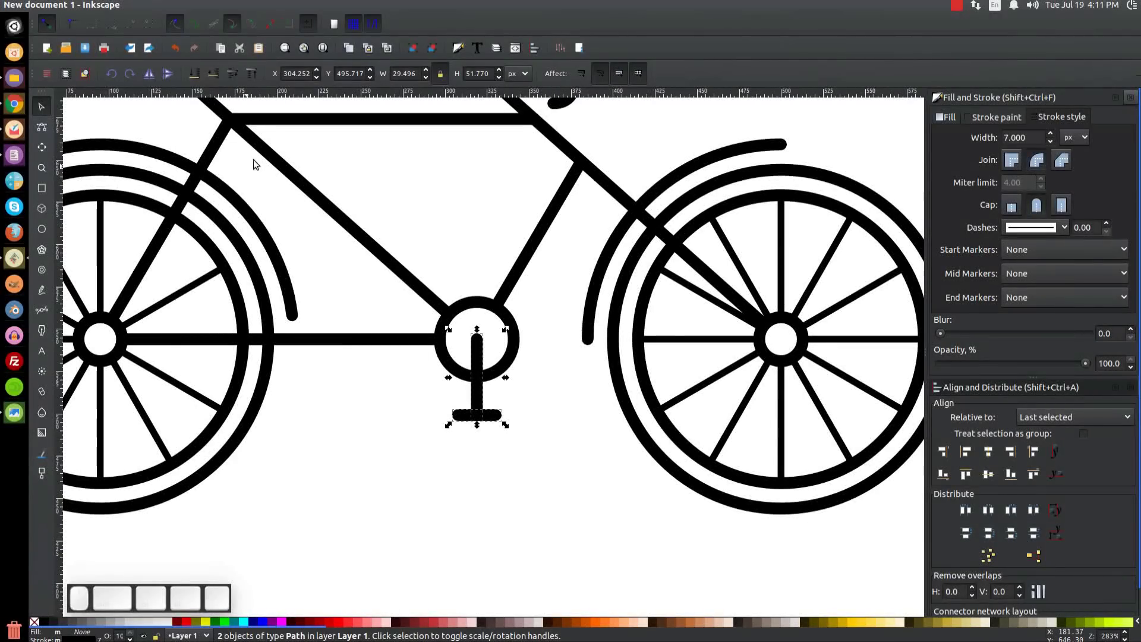
left_click(414, 49)
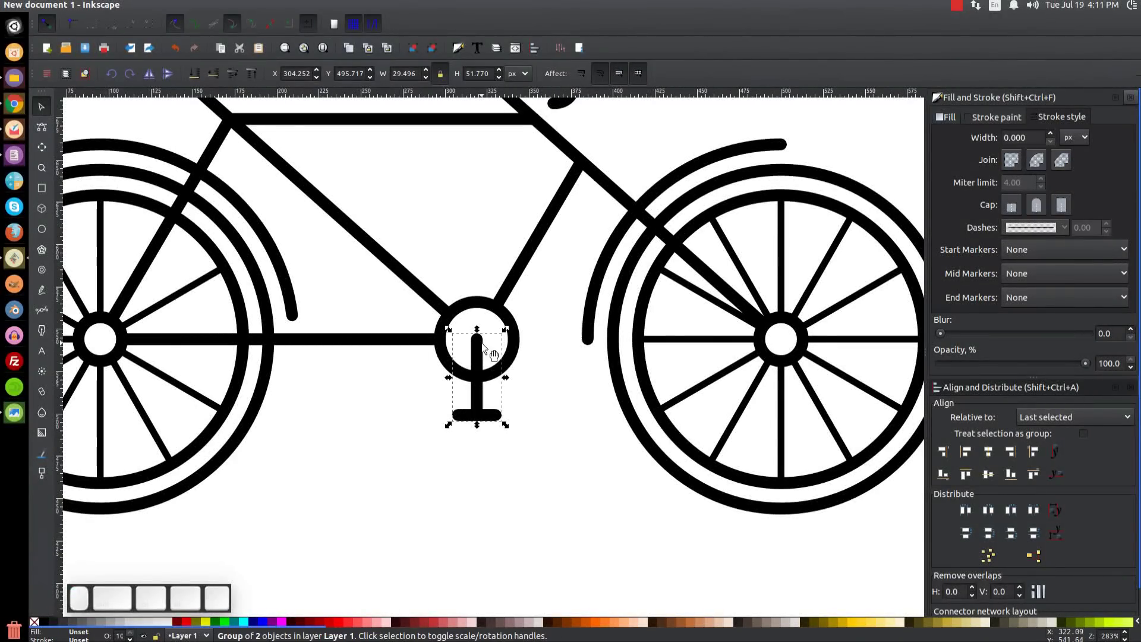
- Duplicate the crank and pedal group, flip the copy vertically, and move it up so its arm starts at the chainring's centre
right_click(482, 346)
left_click(514, 440)
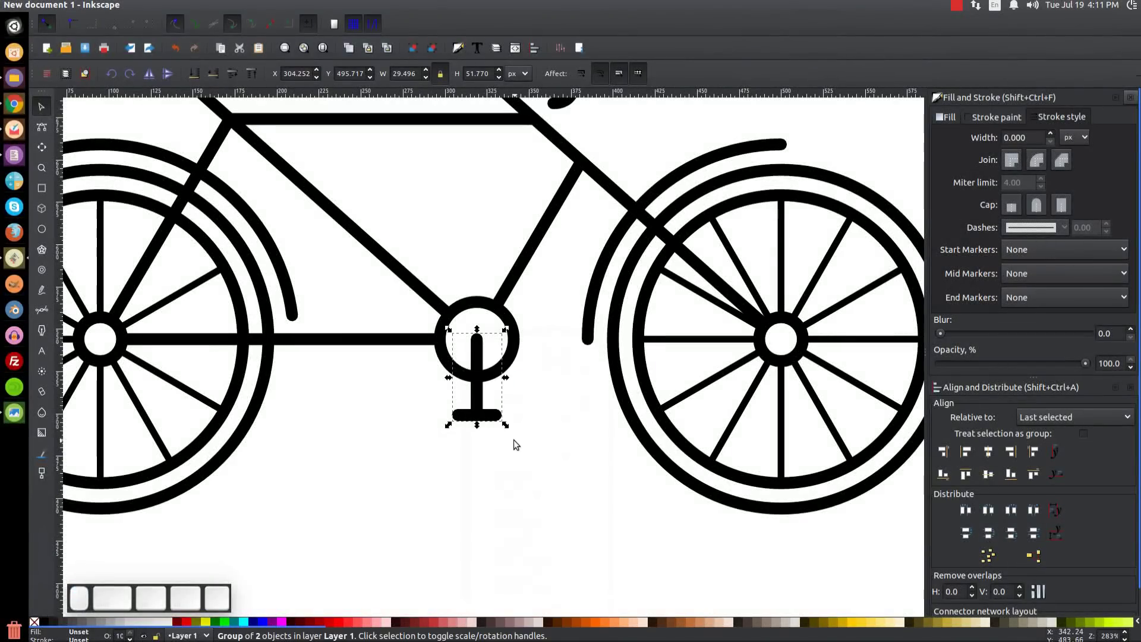
left_click(171, 78)
left_click_drag(482, 412, 481, 327)
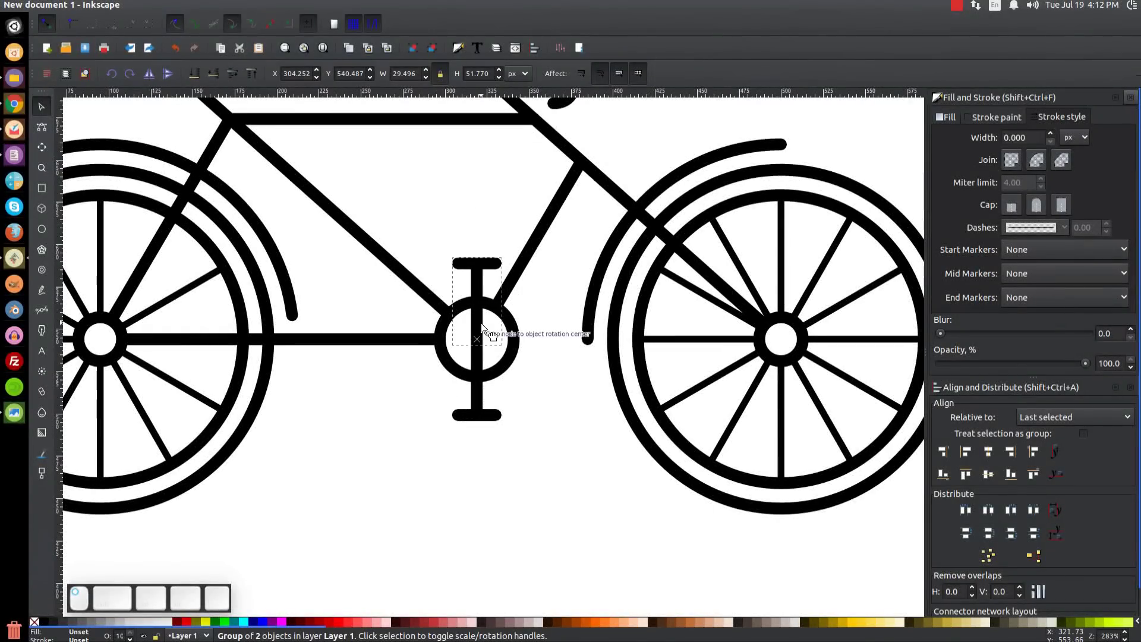
- Lower the flipped upper crank and pedal group in the stacking order so it sits behind the chainring
left_click(212, 76)
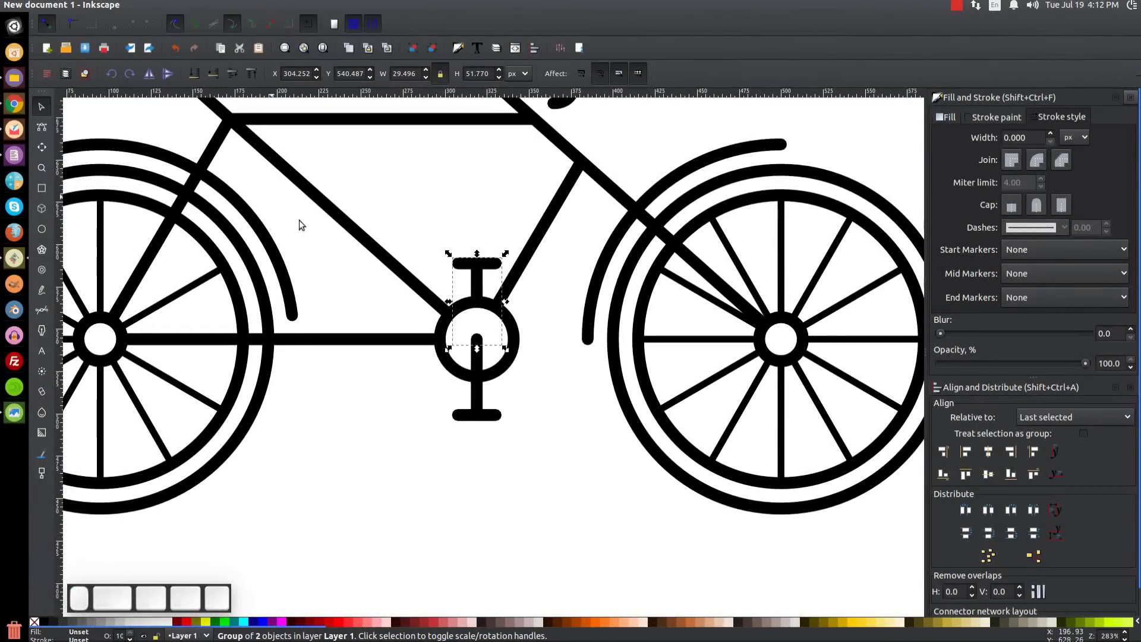
scroll(626, 453, "down", 3, "ctrl")
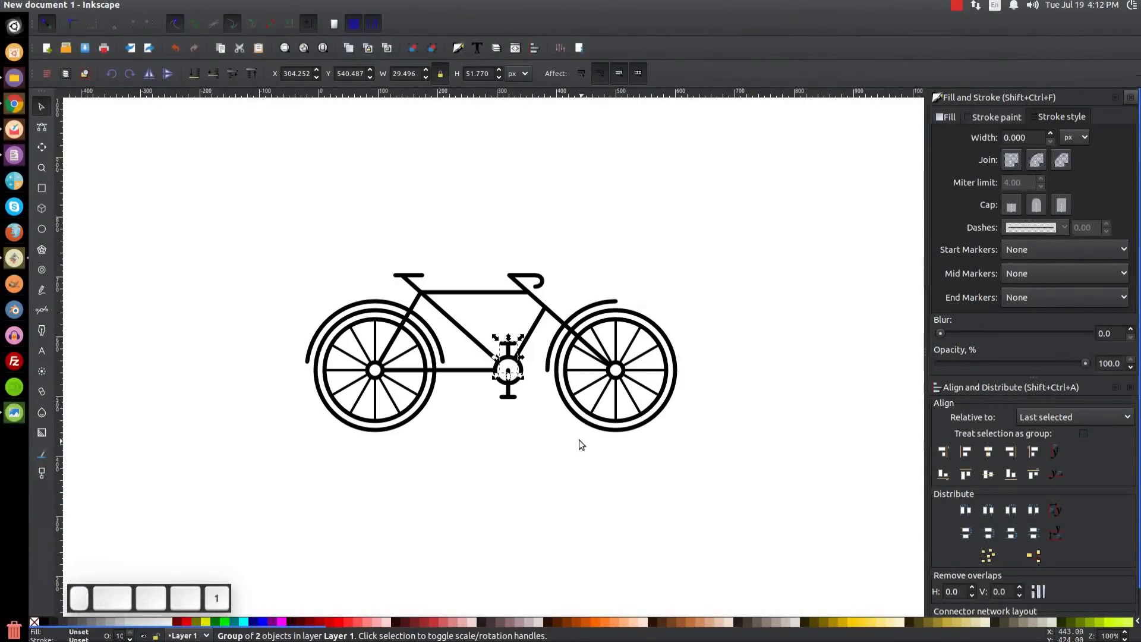
left_click(522, 458)
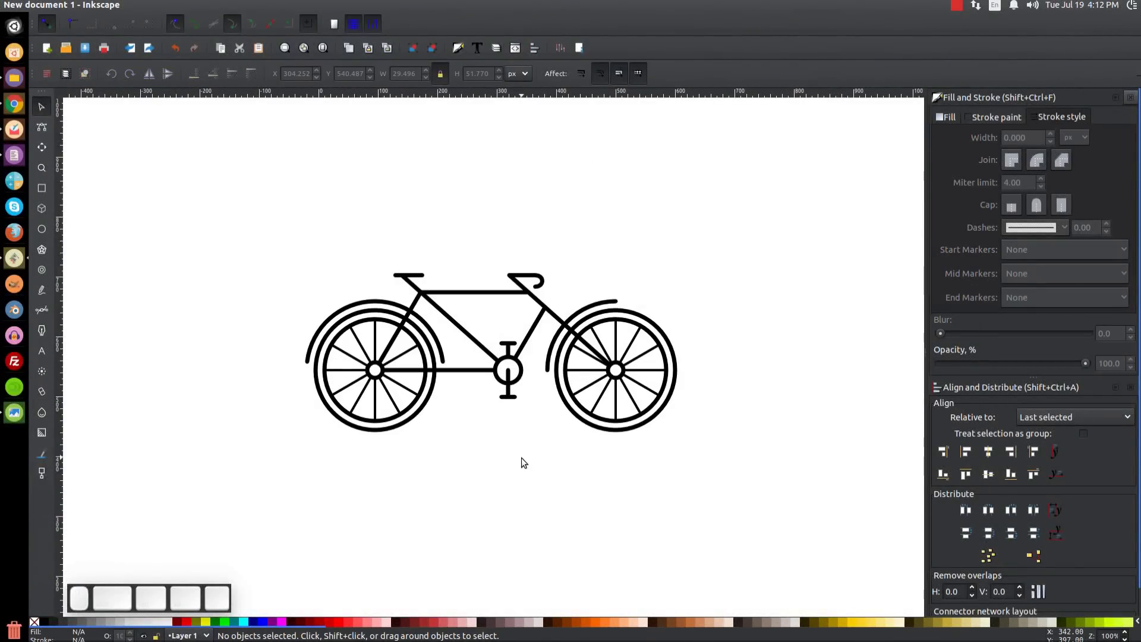
- Check the reference picture and draw a horizontal ground line about 260 px long at the bottom of the rear wheel
left_click(14, 411)
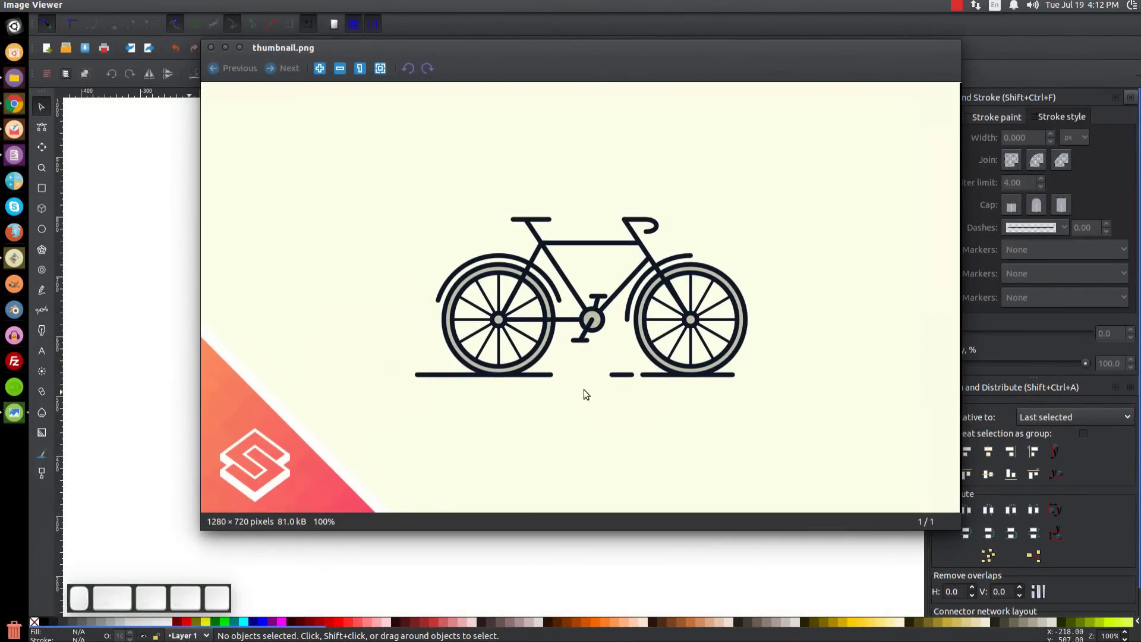
left_click(226, 47)
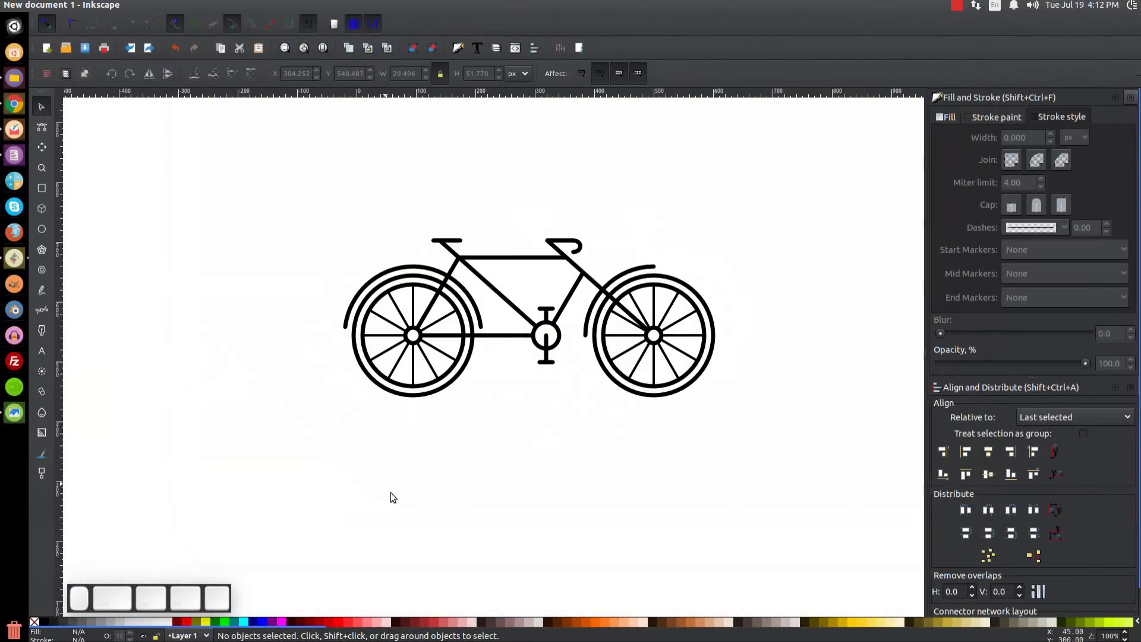
key("b")
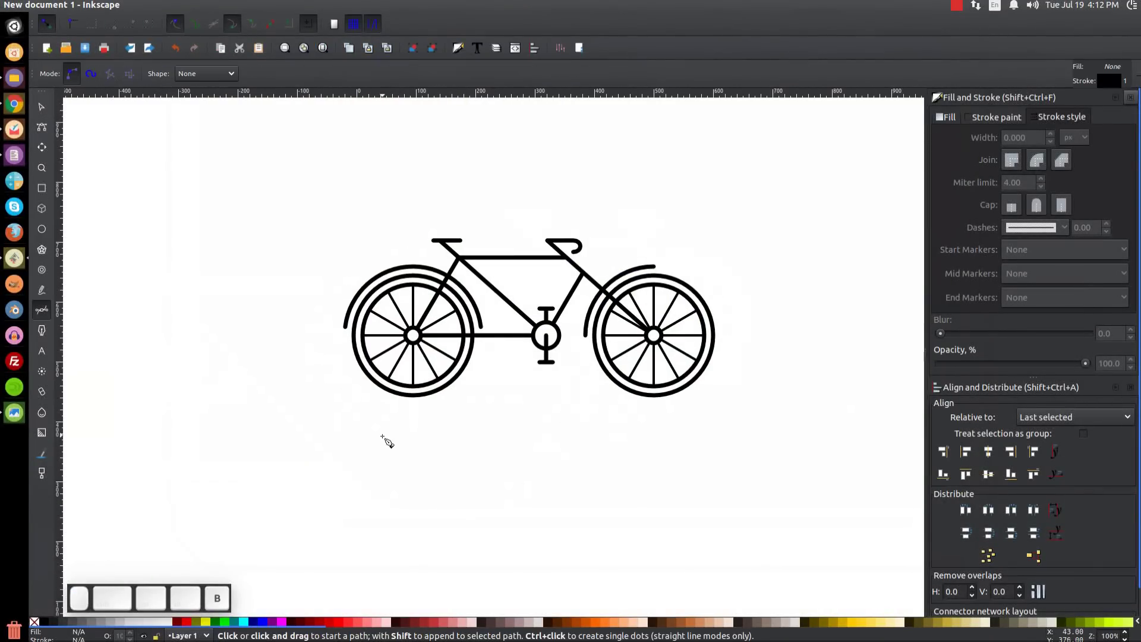
left_click(320, 395)
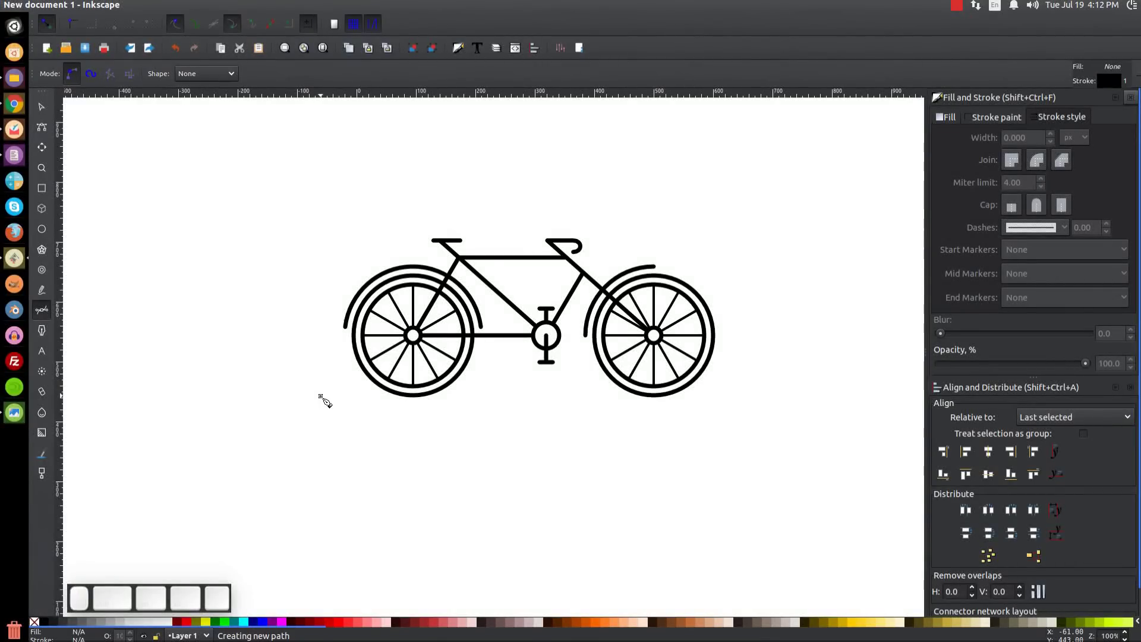
double_click(475, 395)
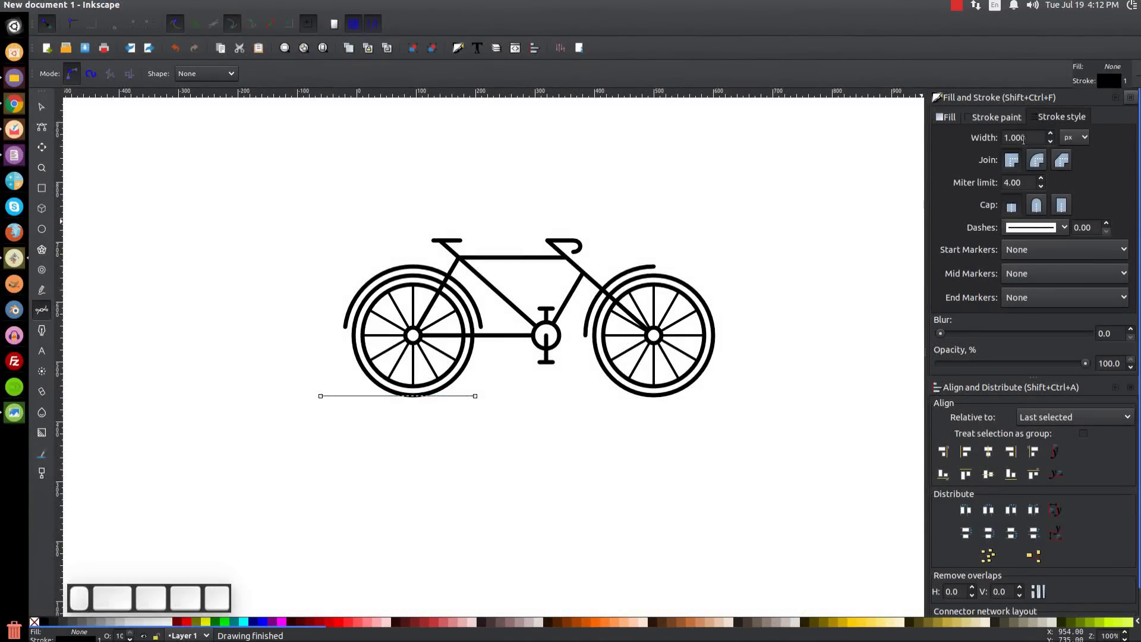
- Give the ground line a 7 px stroke with round joins and caps
double_click(1014, 137)
type("7")
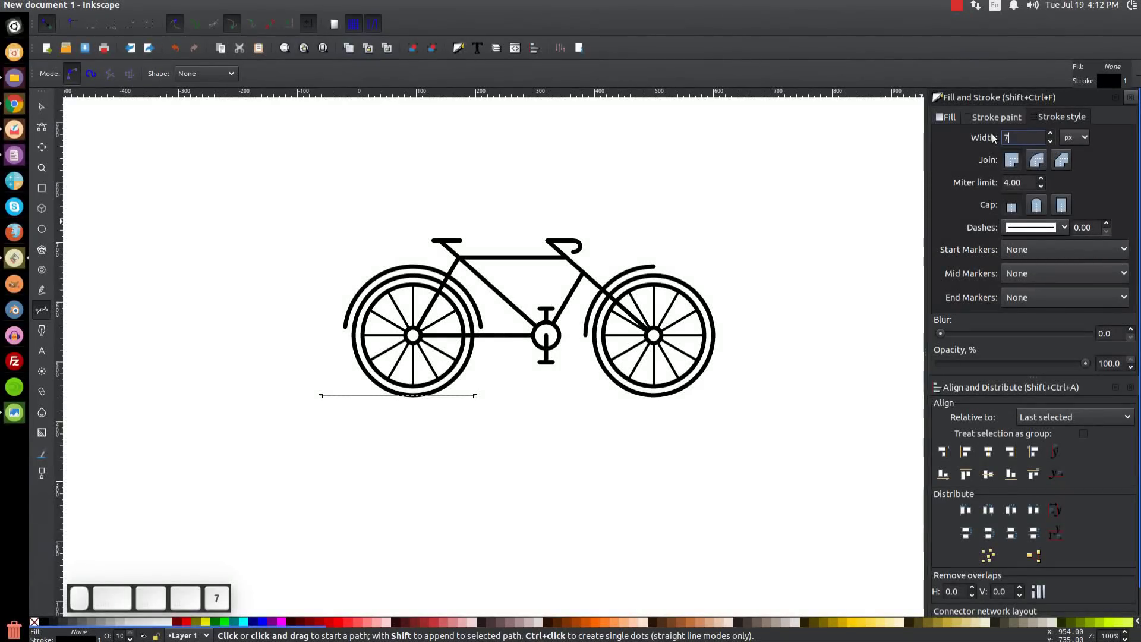
key("Return")
left_click(1037, 160)
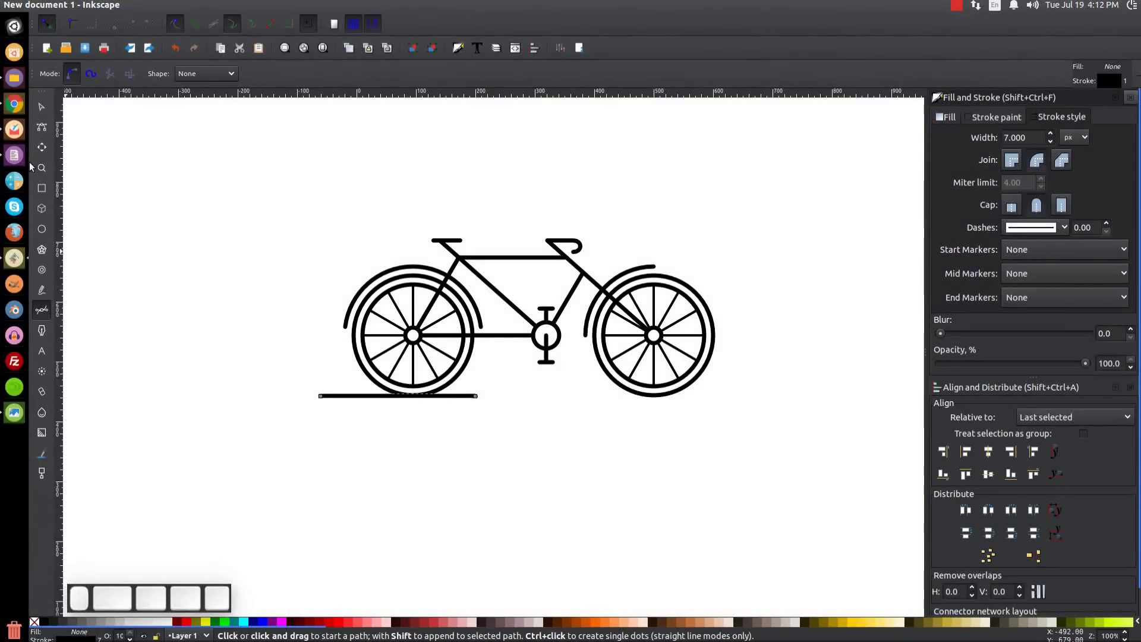
- Align the bottom edge of the ground line with the bottom edge of the rear wheel's outer circle
left_click(39, 107)
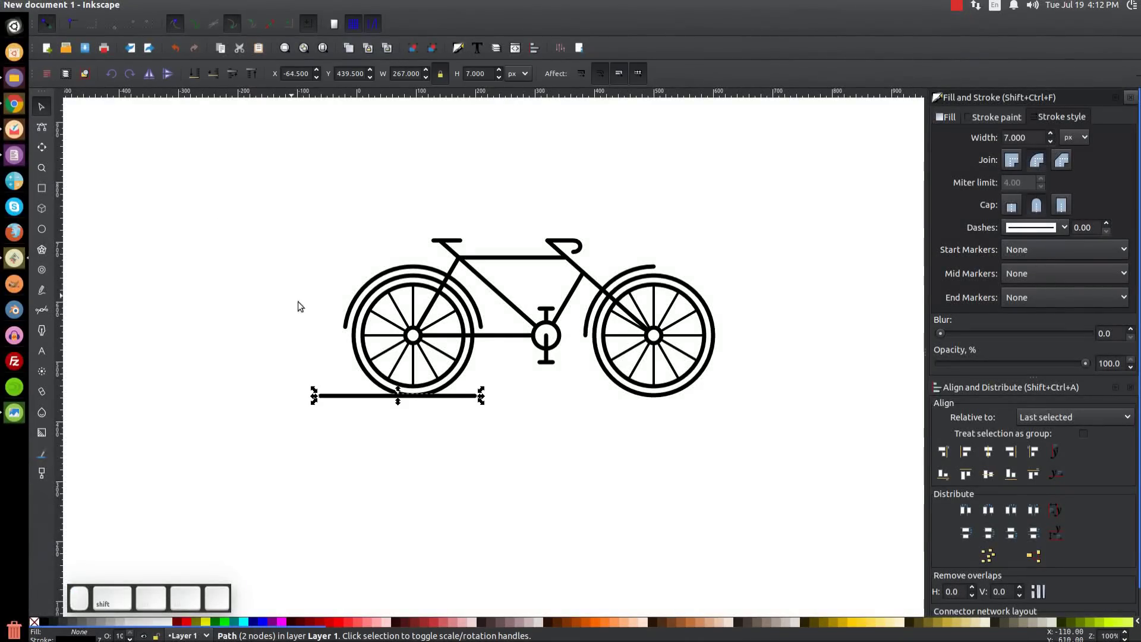
left_click(355, 364, "shift")
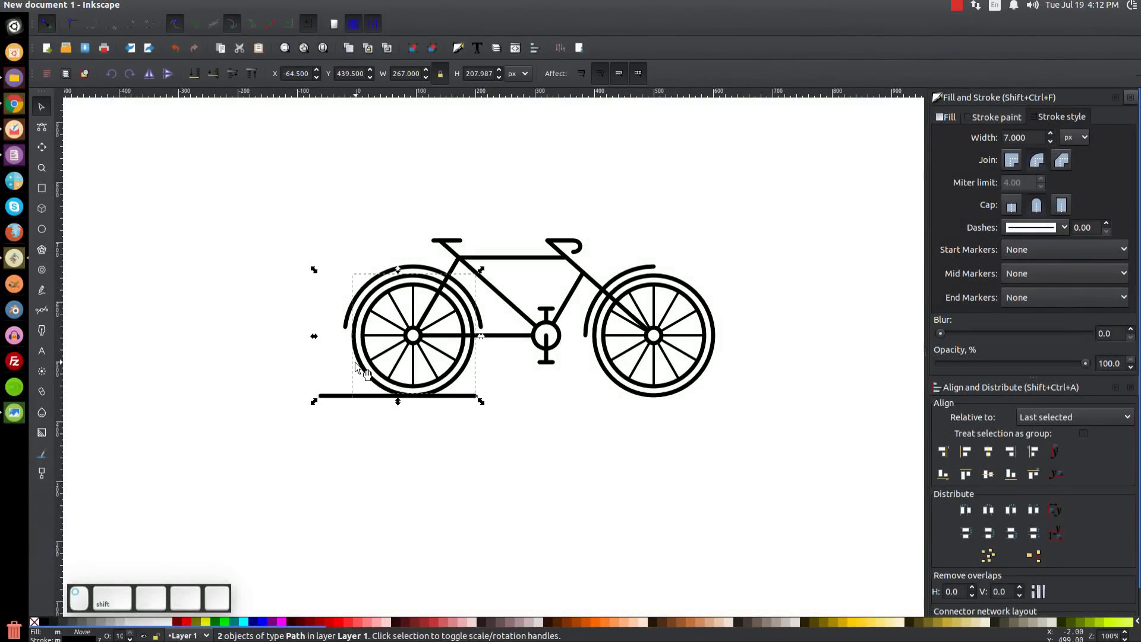
left_click(1012, 478)
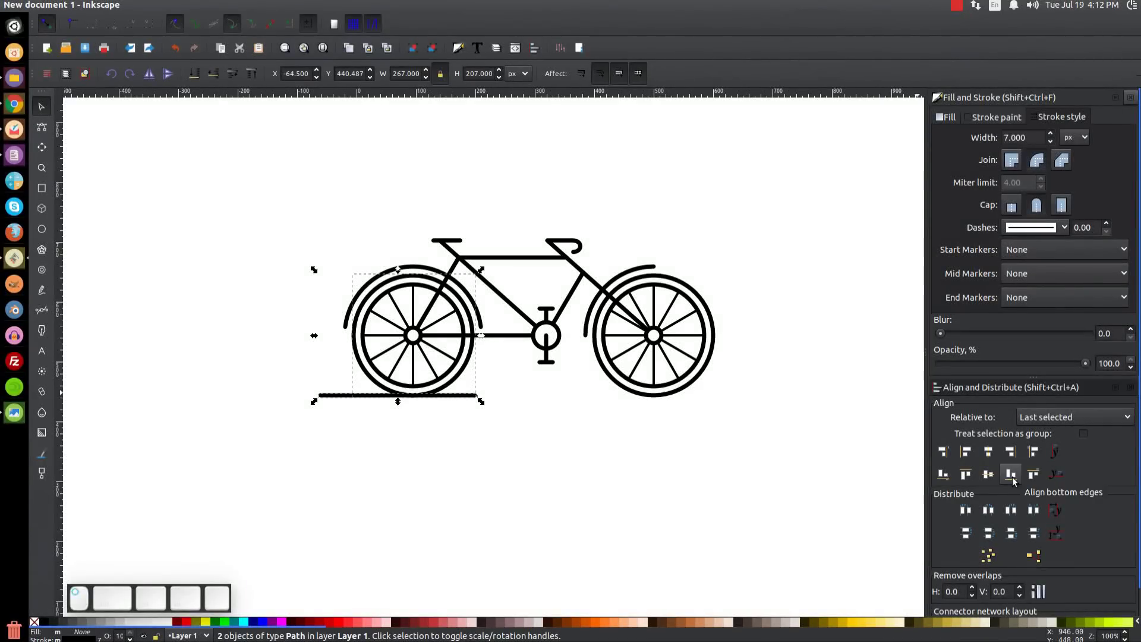
left_click(444, 463)
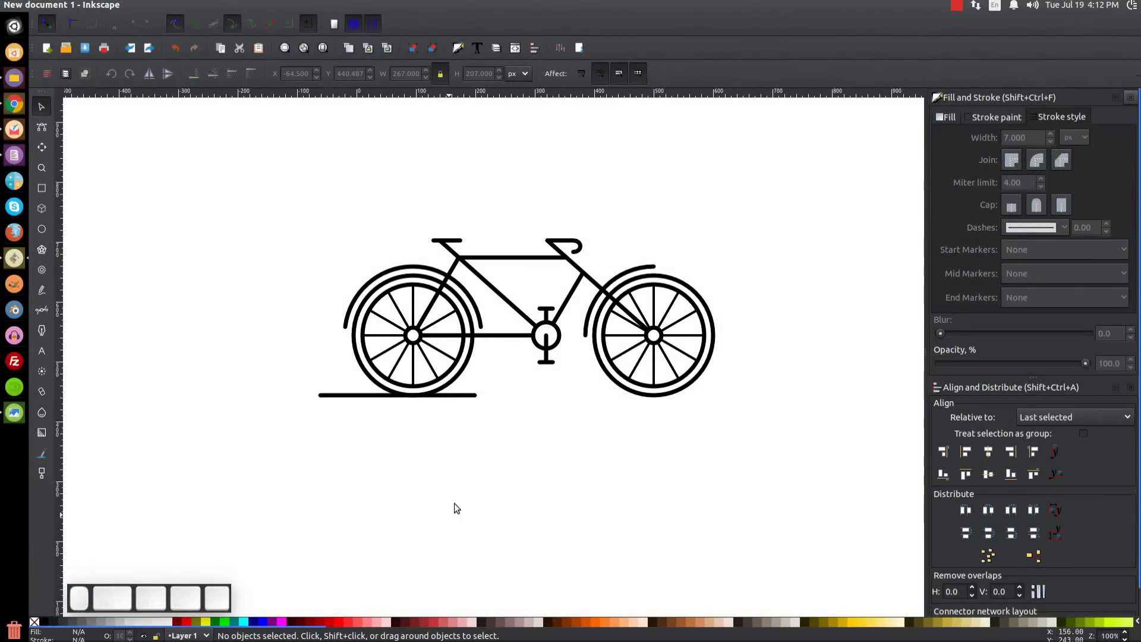
- Duplicate the ground line and move the copy horizontally until it lies under the front wheel
left_click(469, 396)
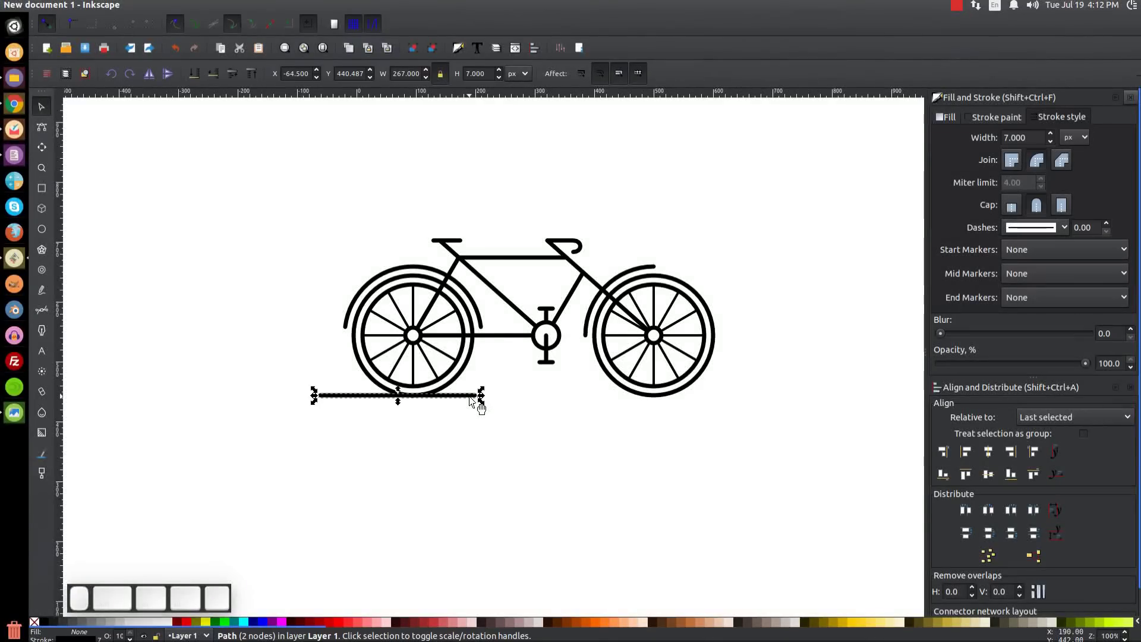
right_click(469, 396)
left_click(505, 238)
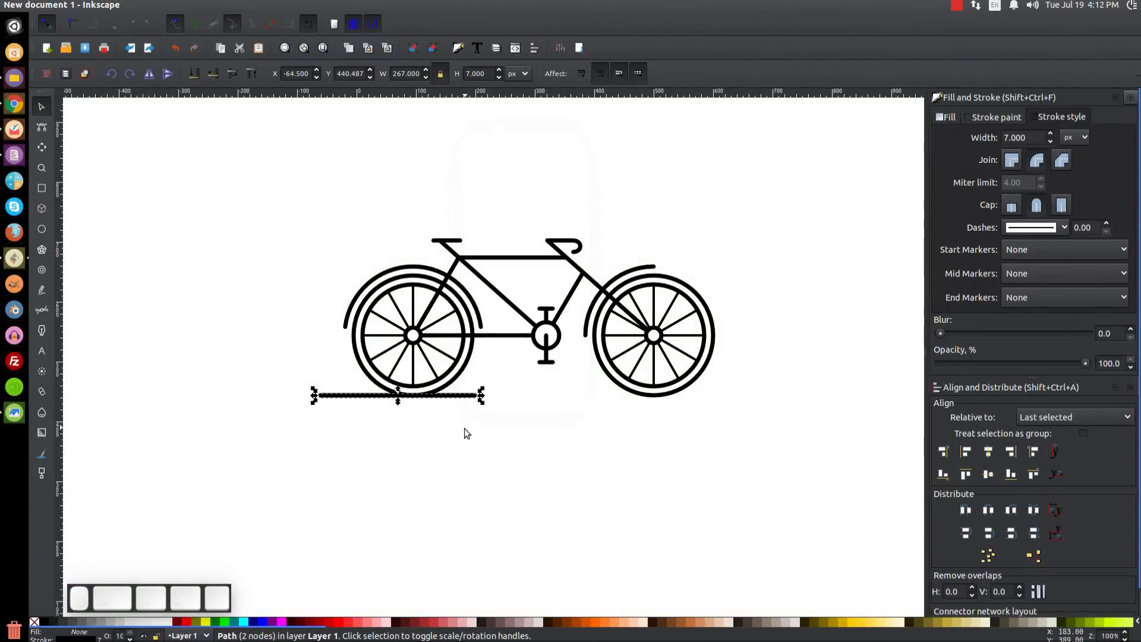
key("ctrl")
left_click_drag(364, 398, 642, 404)
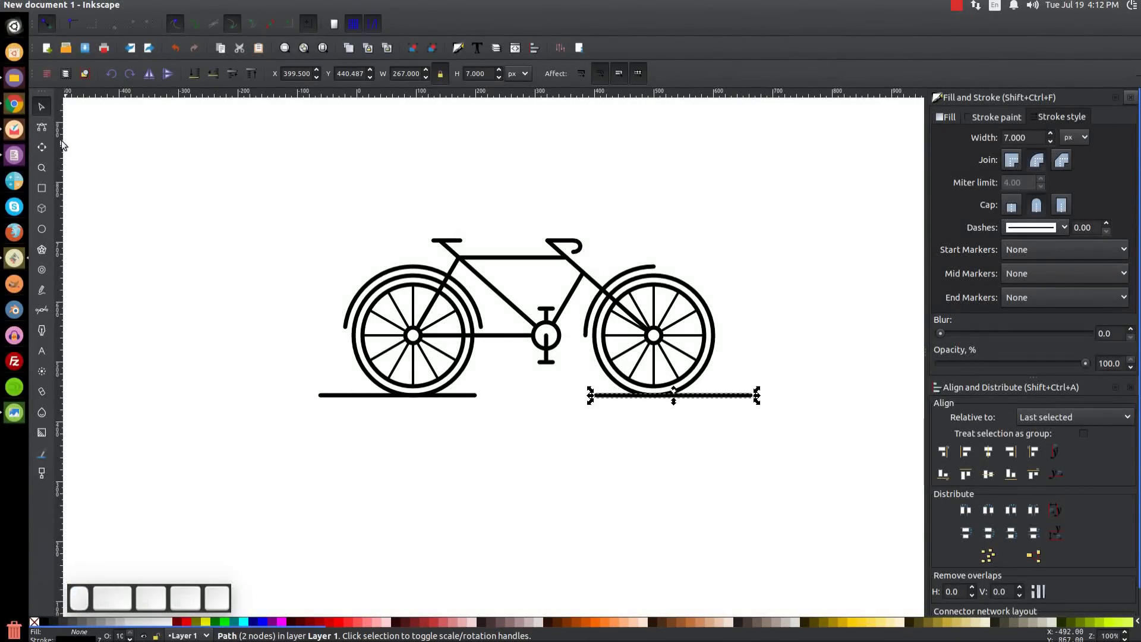
- Shorten the front ground line from its outer end to about 191 px wide, keeping it horizontal
left_click(42, 126)
left_click_drag(753, 397, 707, 397)
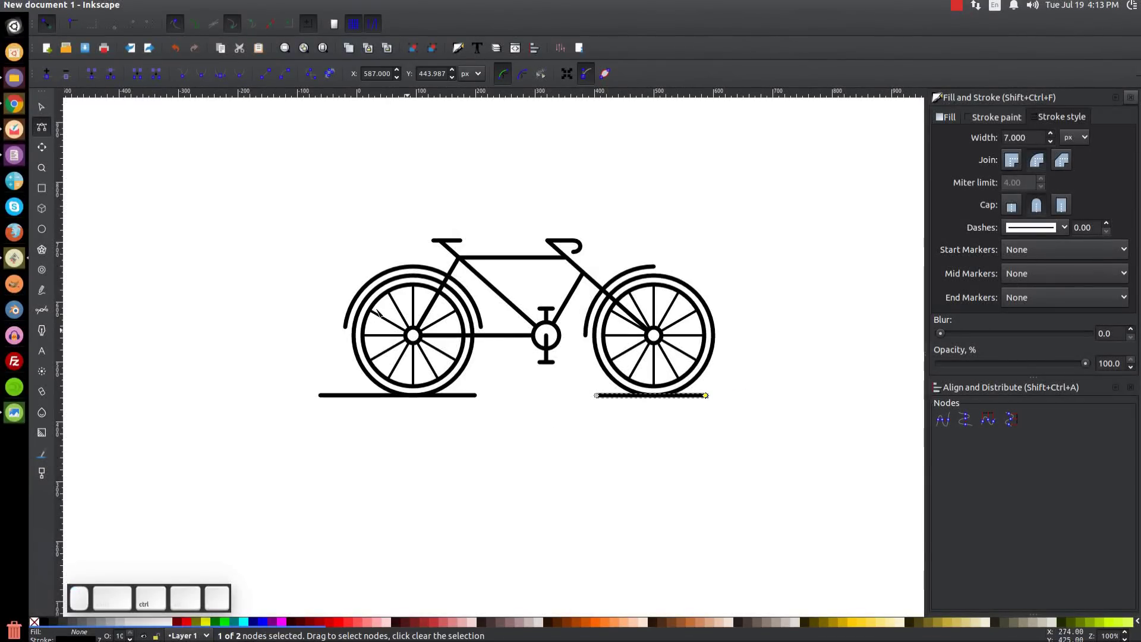
left_click(43, 107)
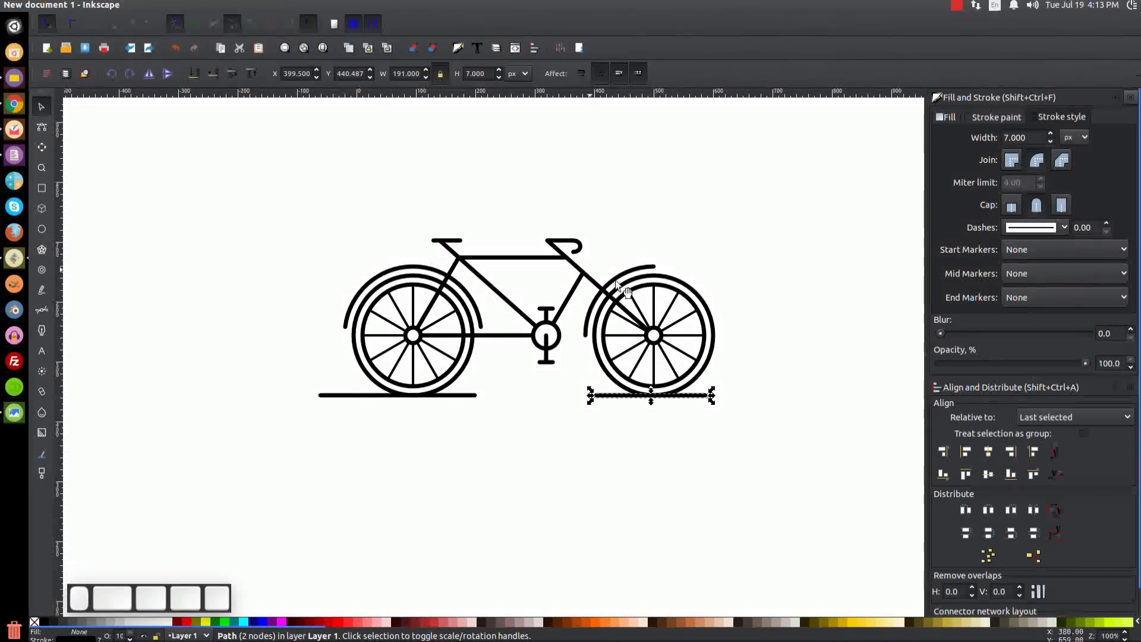
- Duplicate the front ground line, move the copy just behind it, and shorten it to a dash about 39 px wide
right_click(703, 397)
left_click(749, 238)
left_click_drag(710, 398, 579, 400)
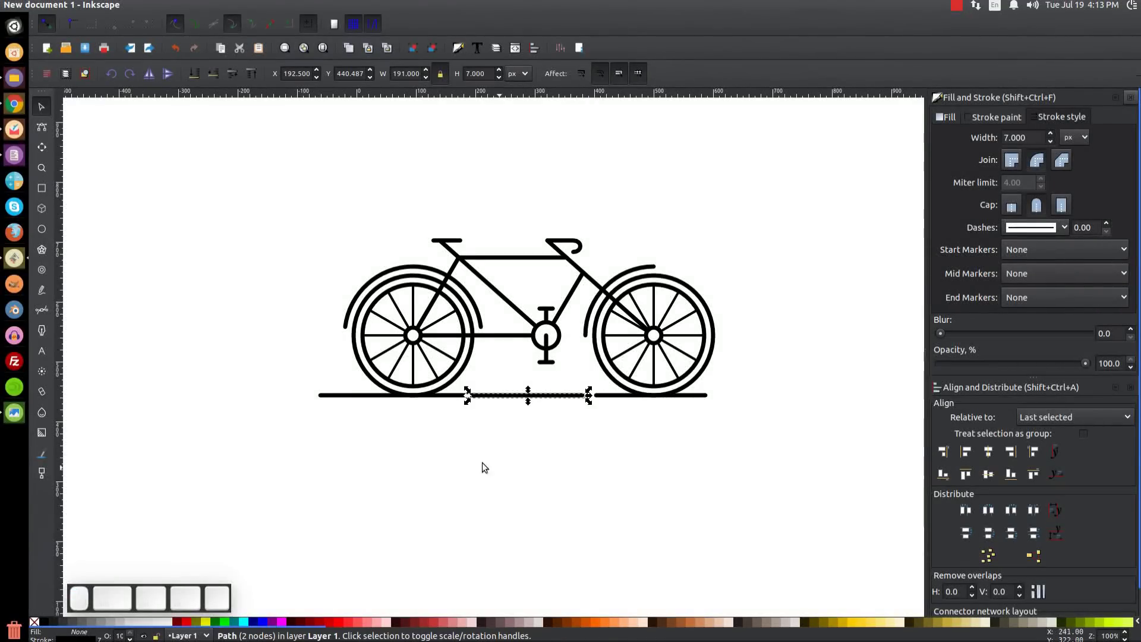
left_click(41, 128)
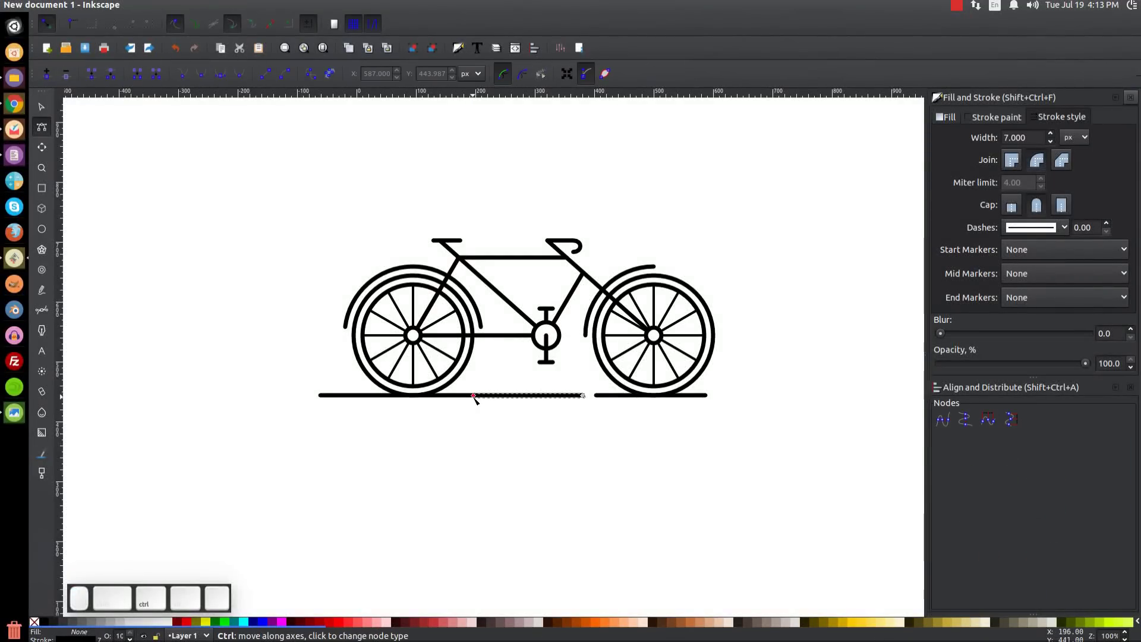
left_click_drag(474, 398, 564, 400)
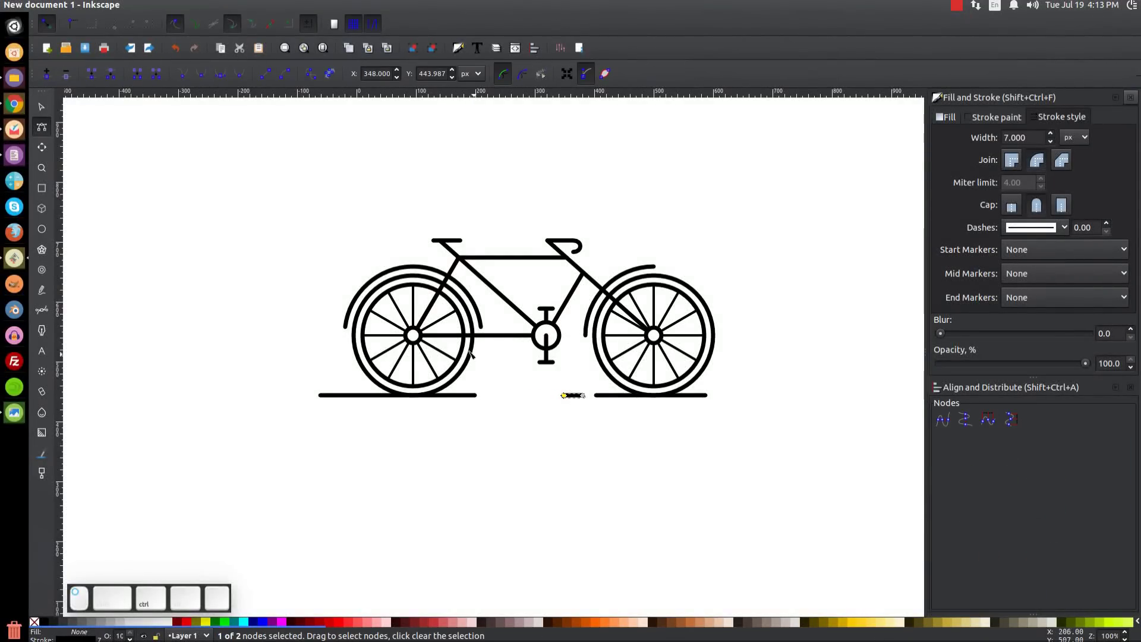
left_click(48, 101)
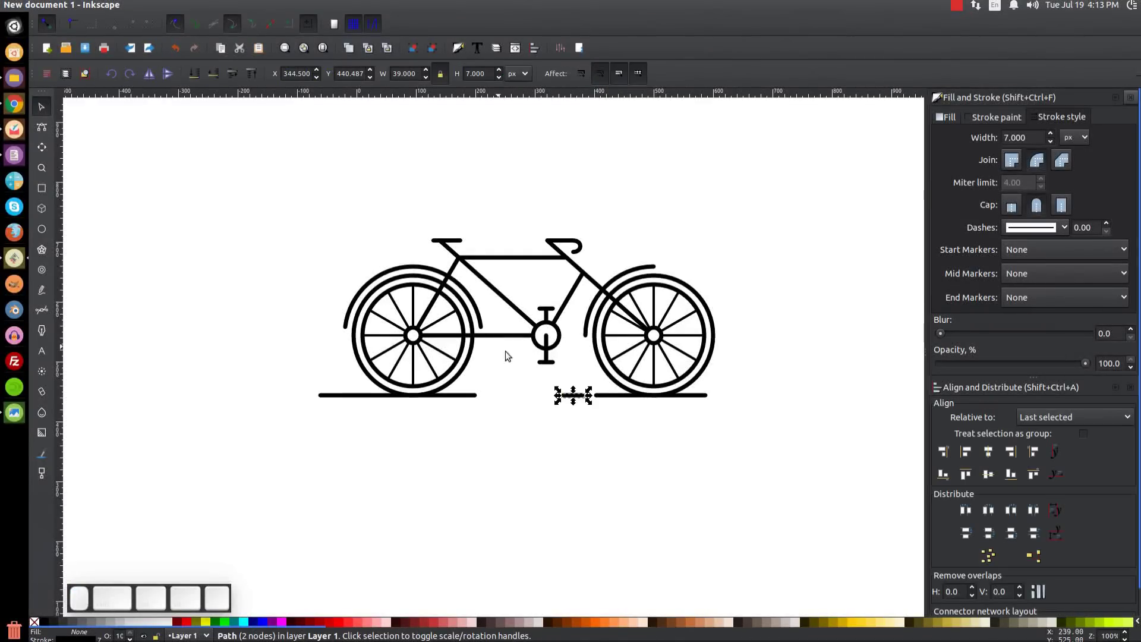
- Select all parts of the bicycle together with the ground lines and group them
left_click(614, 461)
scroll(725, 439, "up", 1)
left_click_drag(818, 516, 227, 160)
left_click(416, 50)
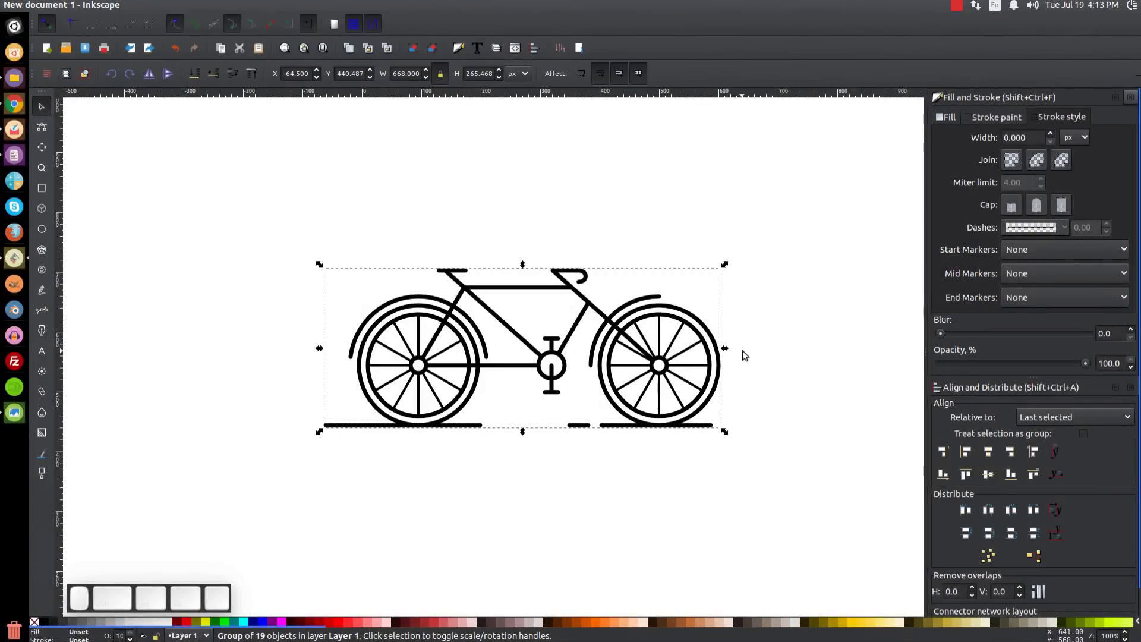
- Try shrinking the bicycle group proportionally about its centre to about 303 px wide with stroke scaling off, and undo it
key("shift+ctrl")
left_click_drag(726, 348, 616, 358)
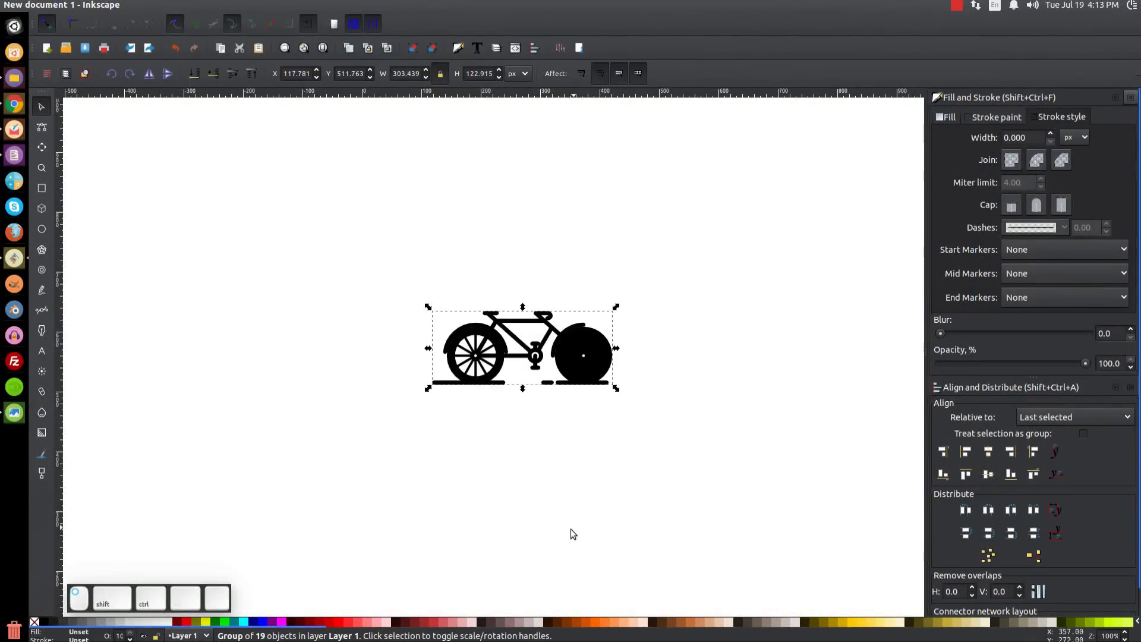
key("ctrl+z")
key("ctrl+z")
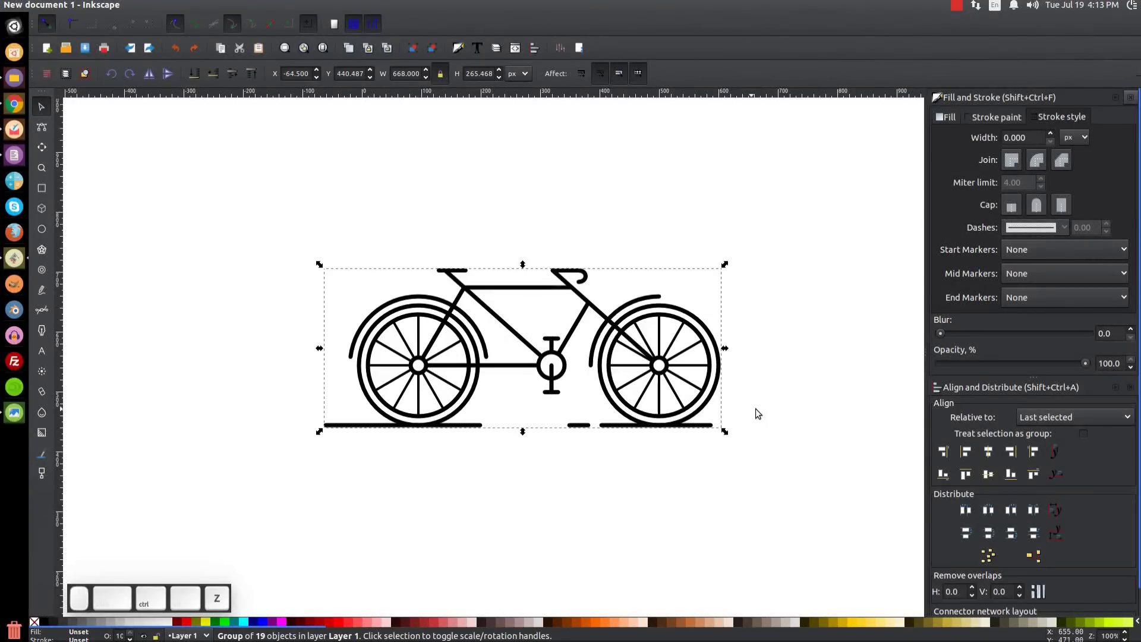
- Try enlarging the bicycle group proportionally about its centre to about 1851 px wide with stroke scaling off, and undo it
left_click_drag(725, 349, 958, 380)
scroll(585, 522, "down", 1)
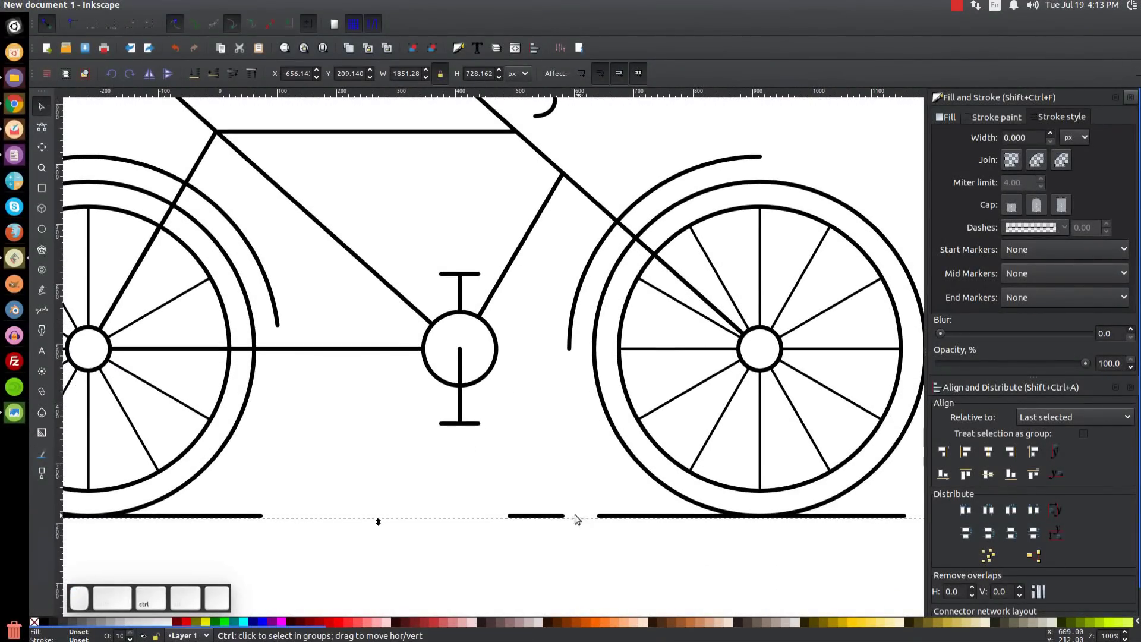
scroll(580, 515, "down", 2)
key("ctrl+z")
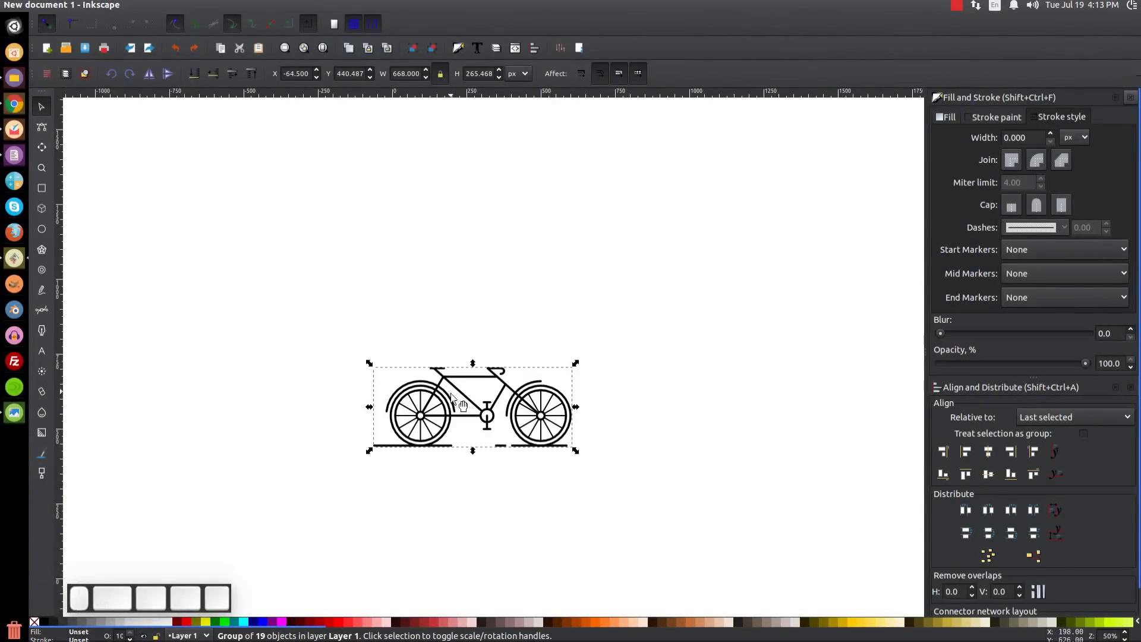
key("1")
scroll(470, 438, "down", 2)
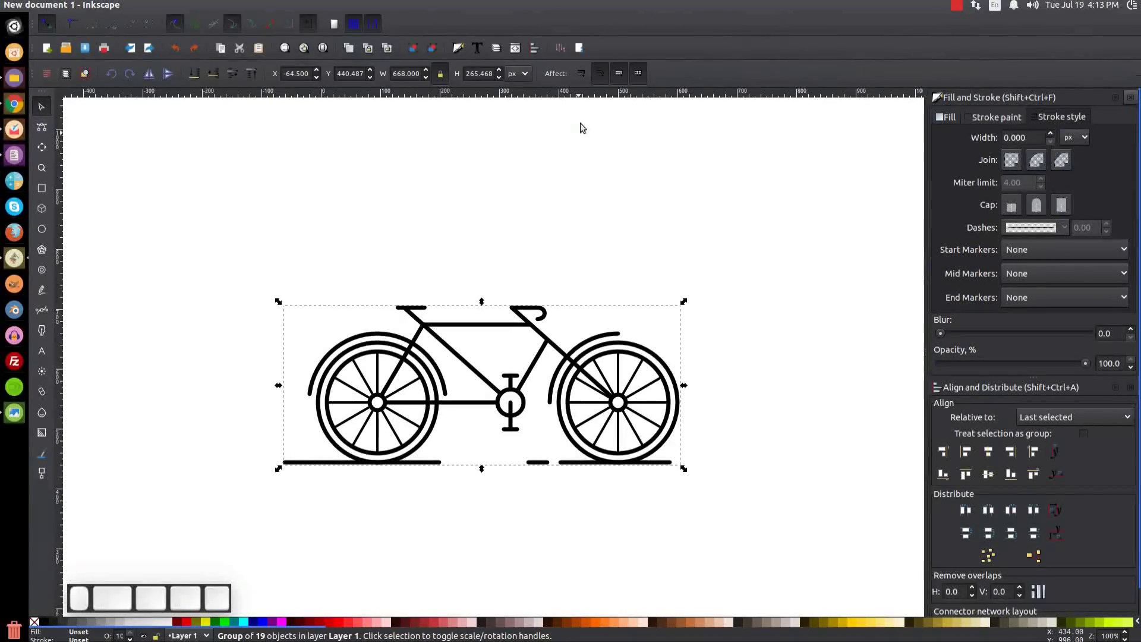
- Turn on scaling of stroke width with objects and shrink the bicycle group proportionally about its centre to about 204 px wide
left_click(583, 75)
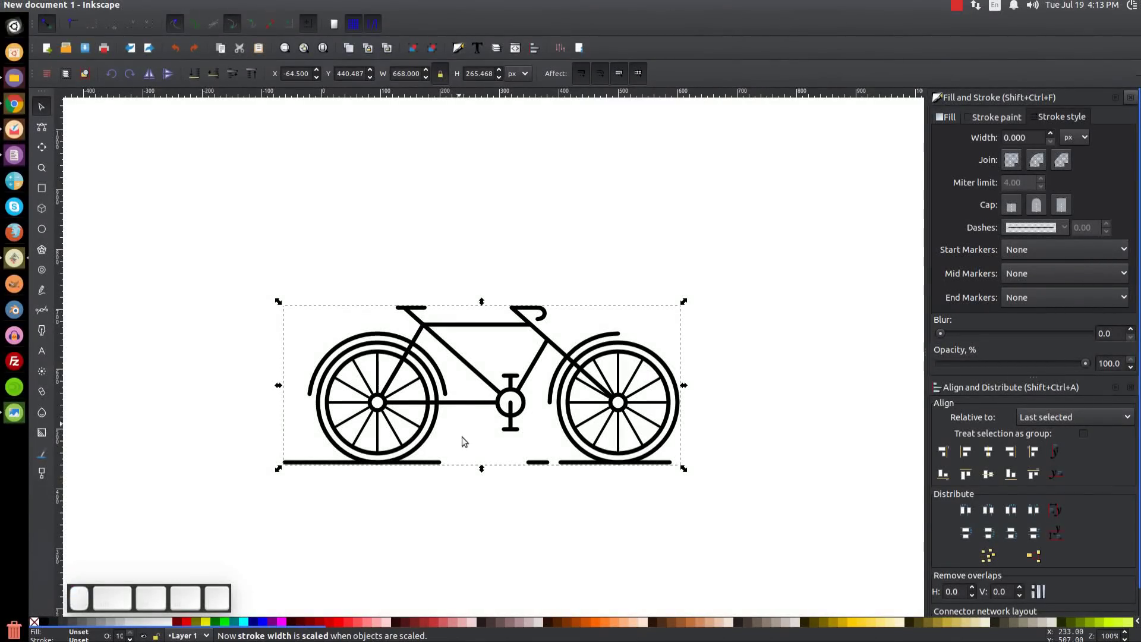
left_click_drag(686, 385, 801, 461)
left_click_drag(810, 386, 548, 403)
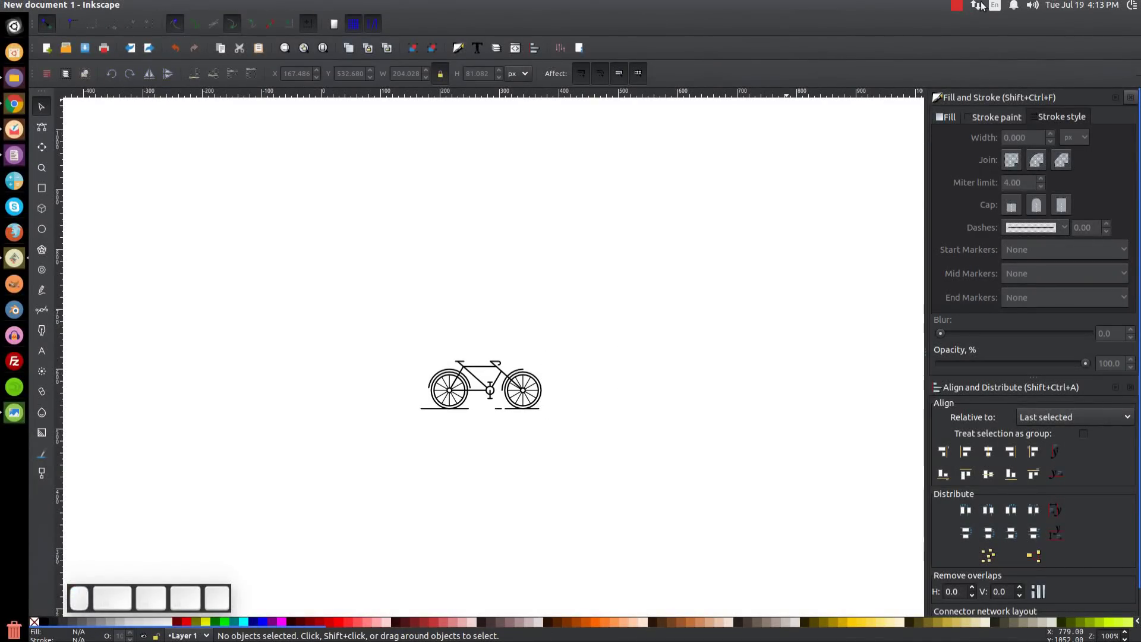
left_click(956, 5)
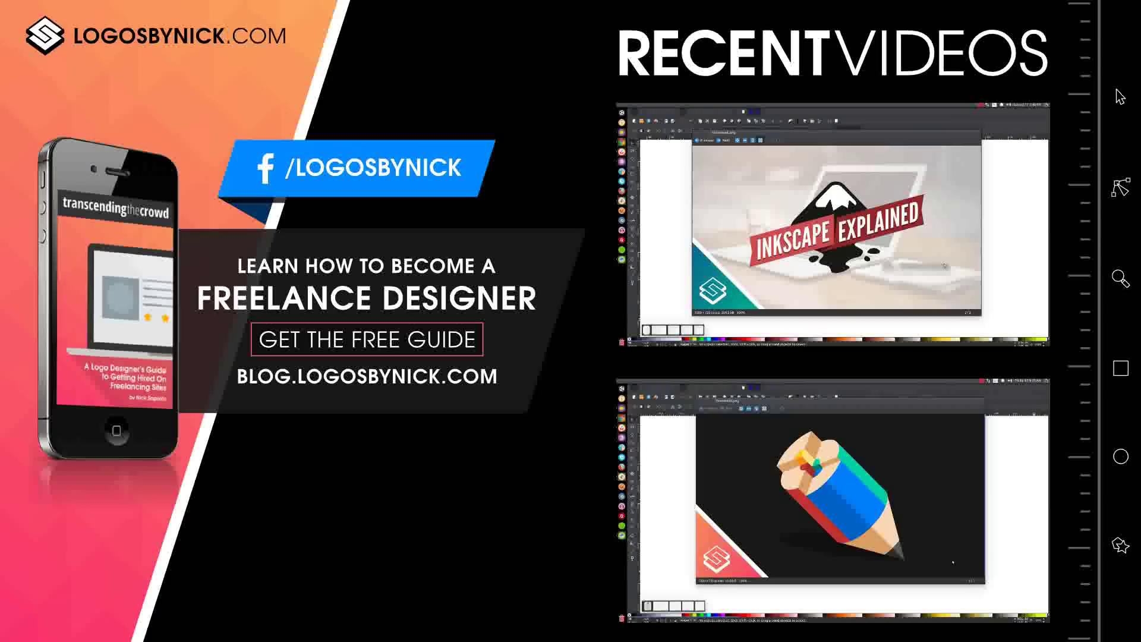